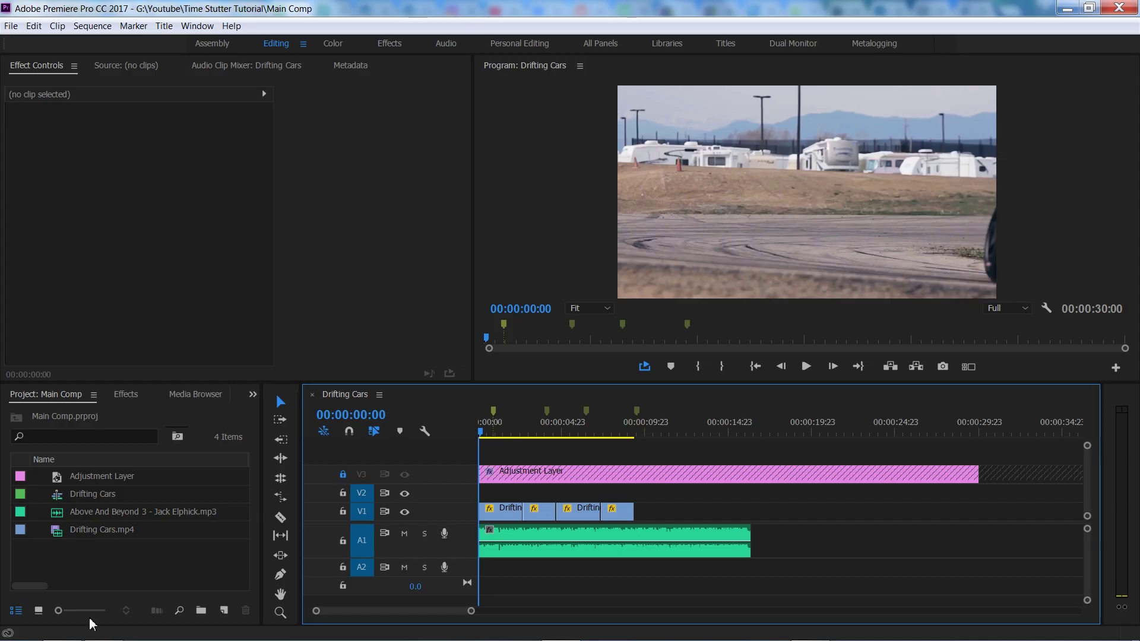
Review the existing stutter cuts by scrubbing and playing through the sequence
double_click(119, 566)
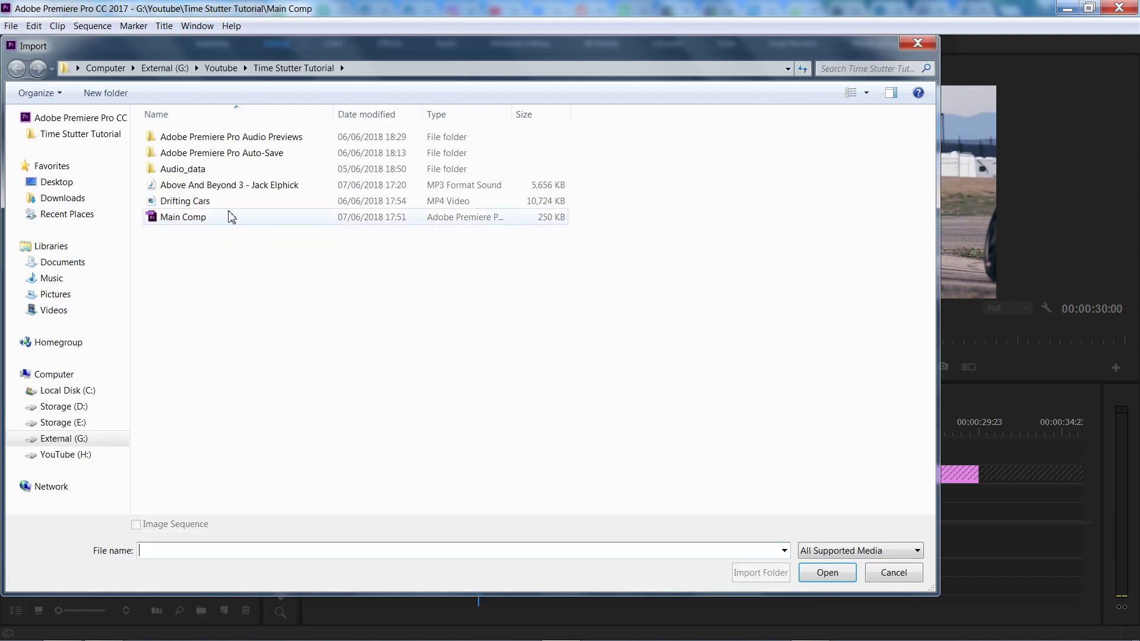
click(918, 44)
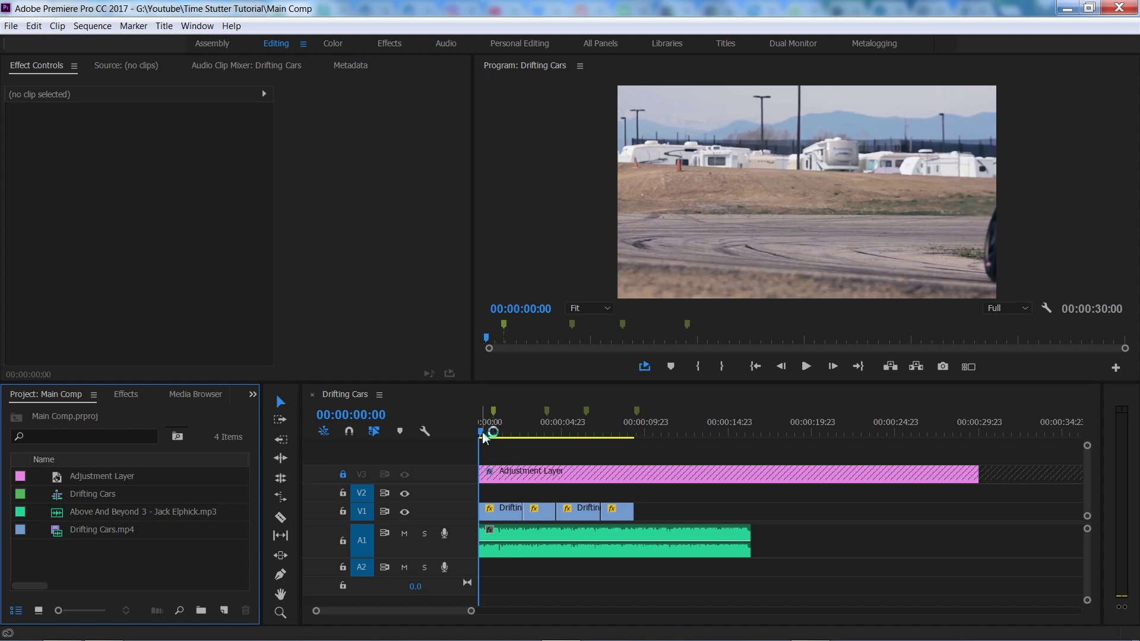
drag(483, 438, 625, 437)
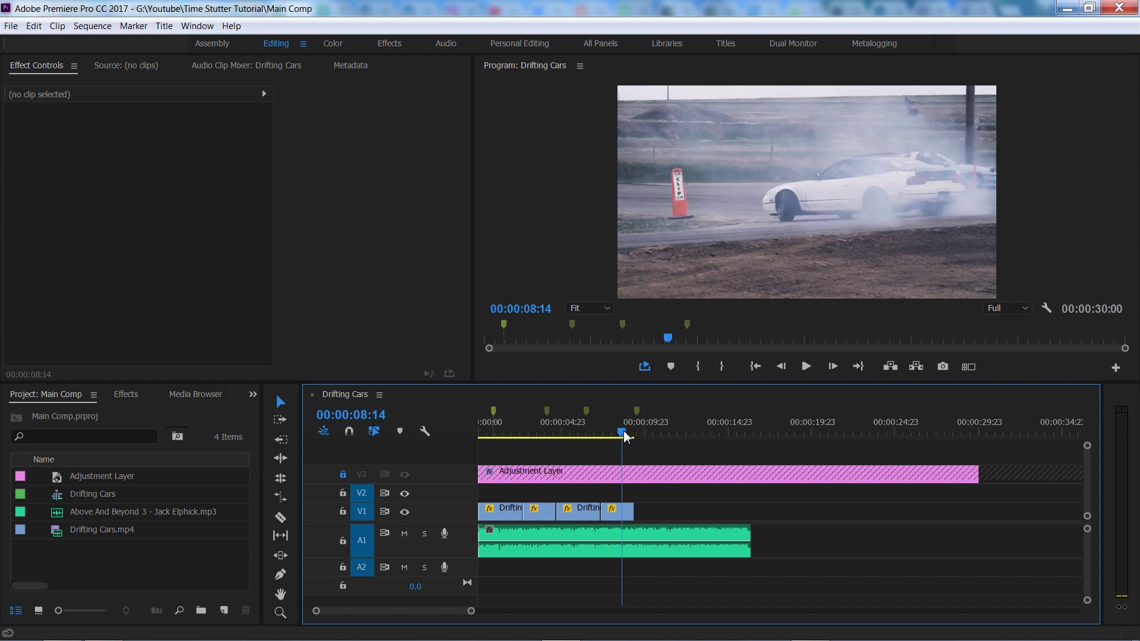
drag(626, 437, 472, 437)
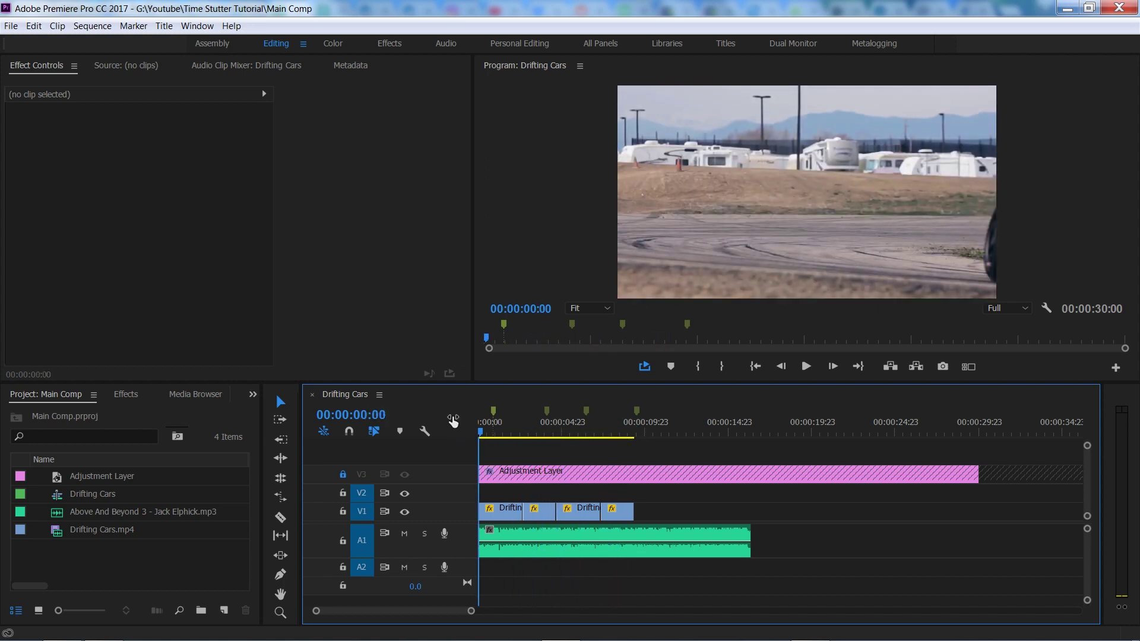
key(space)
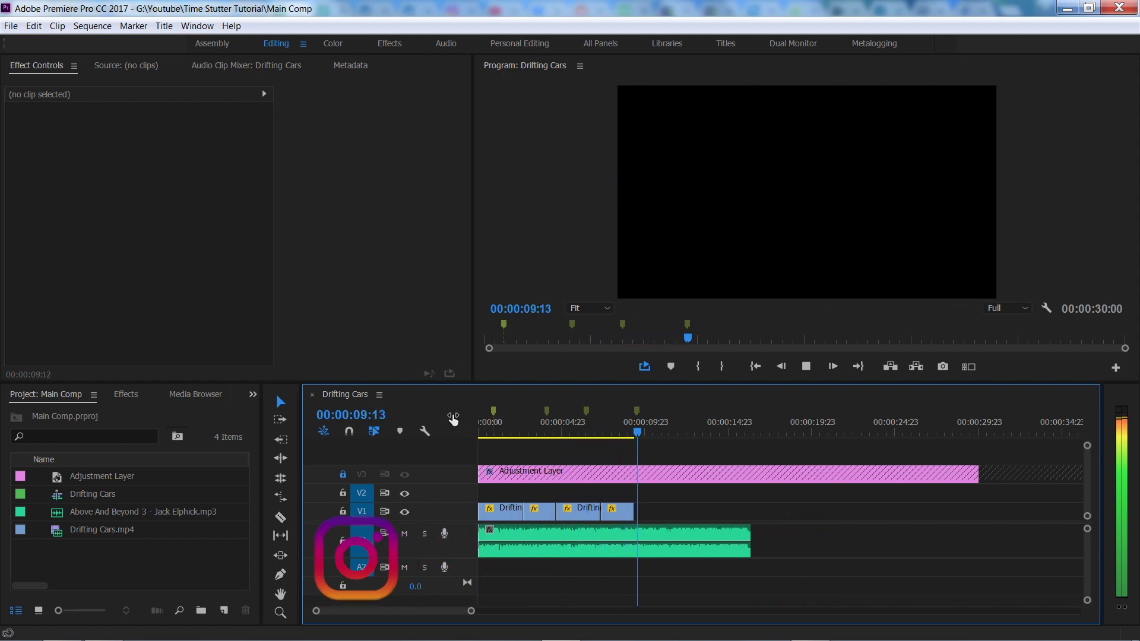
key(space)
drag(651, 431, 527, 444)
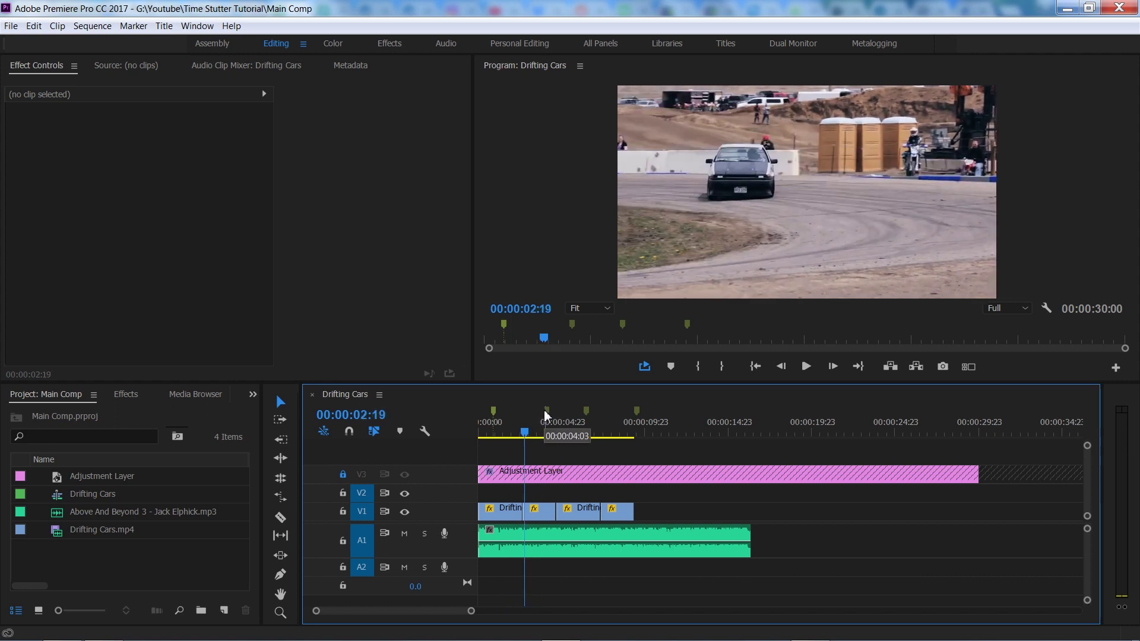
key(space)
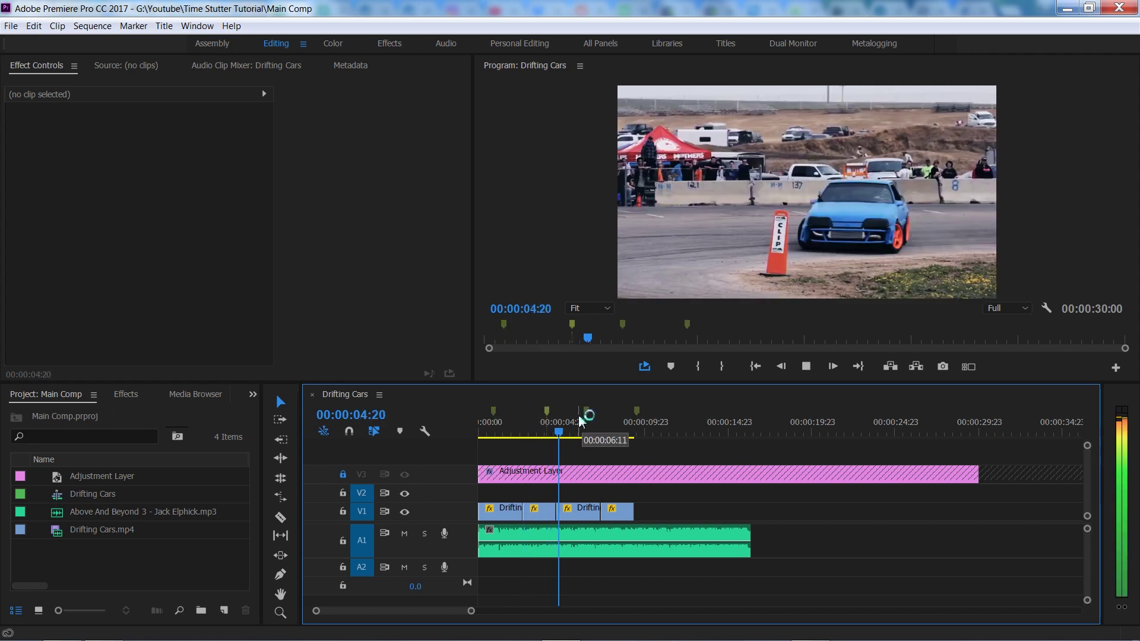
drag(582, 423, 503, 445)
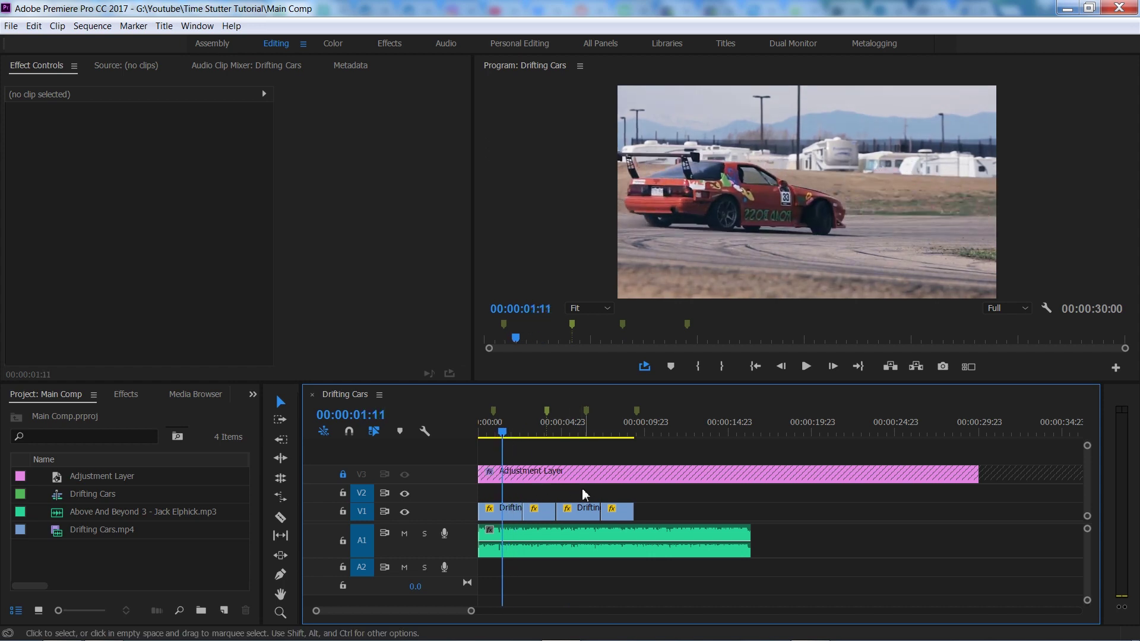
Shift the later stutter clips further right on V1 and zoom in near 00:00:00:22
drag(653, 495, 692, 511)
click(493, 415)
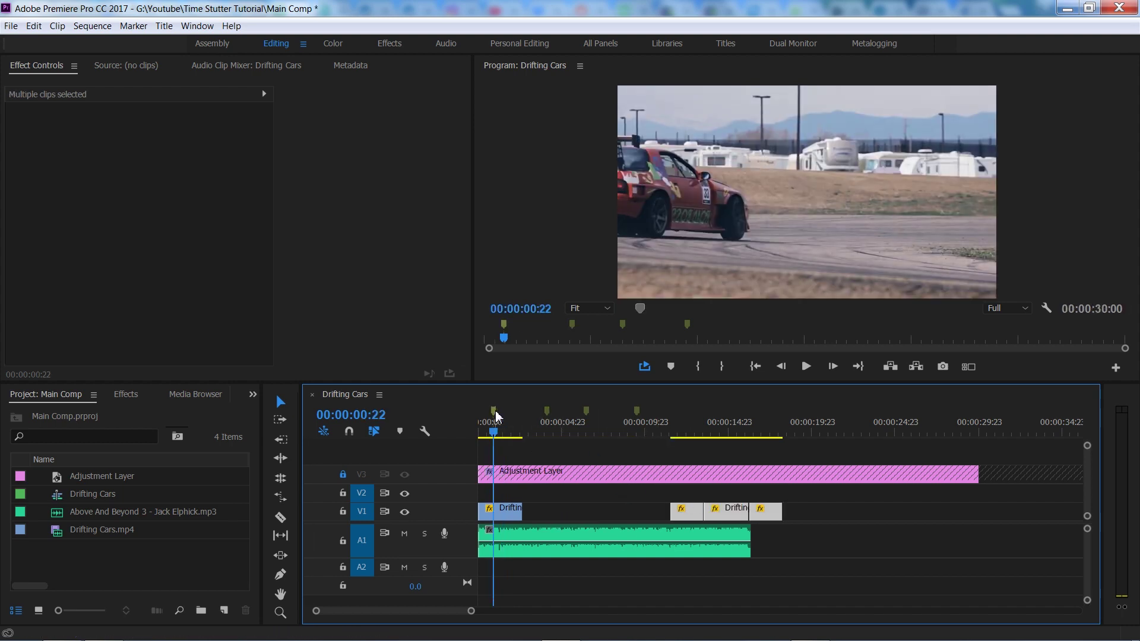
key(equal)
key(equal)
key(equal)
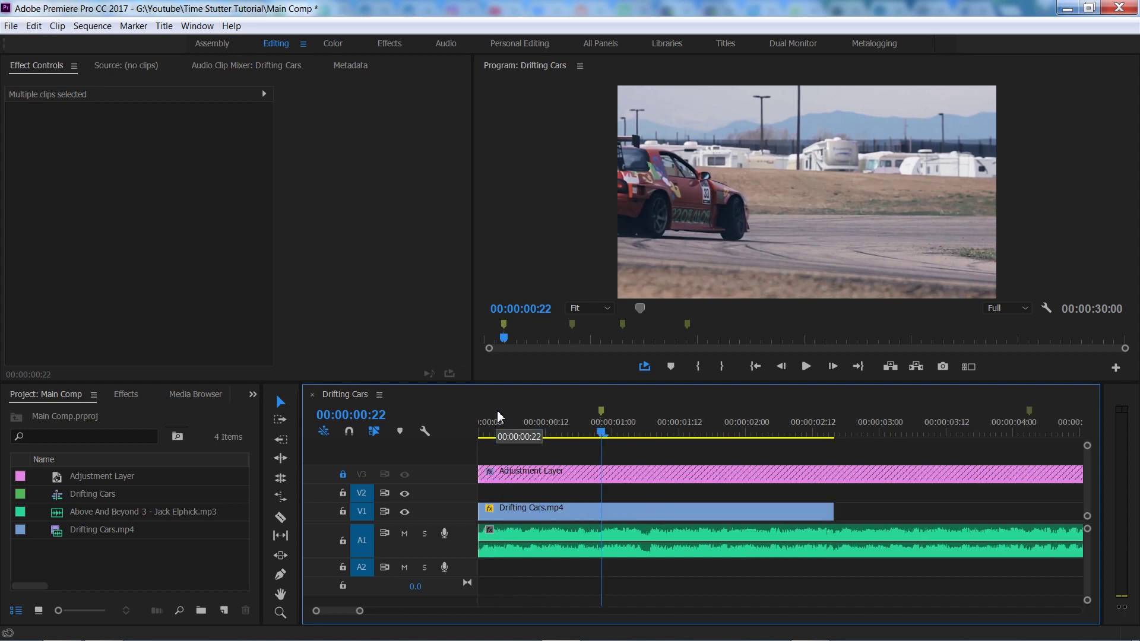
key(minus)
key(equal)
key(minus)
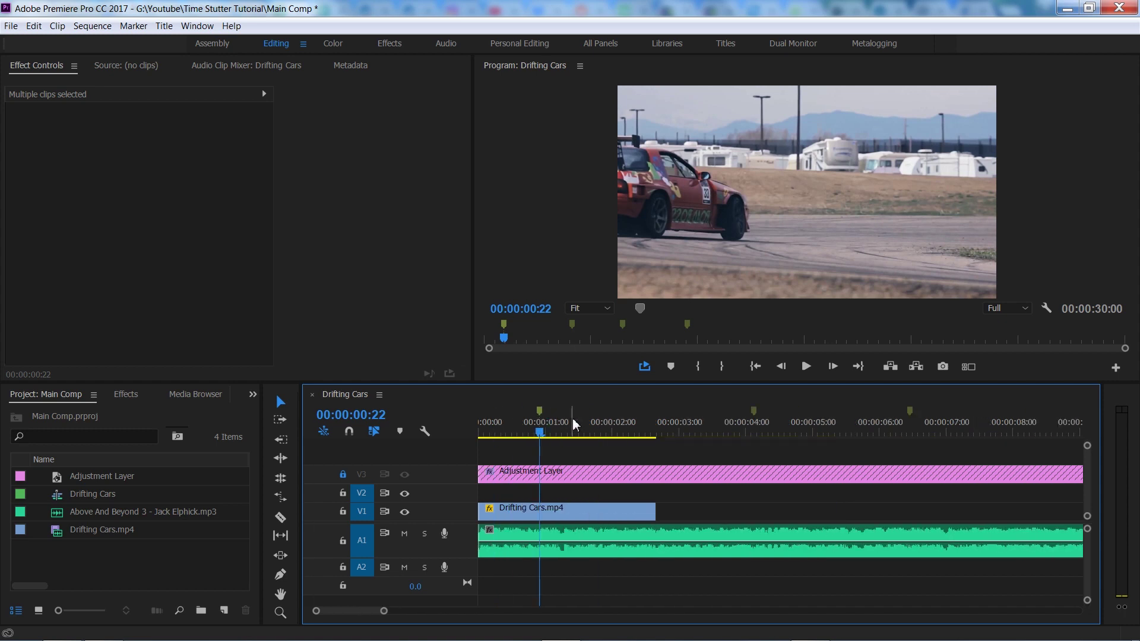
Razor-split the first Drifting Cars clip at the one-second mark
key(c)
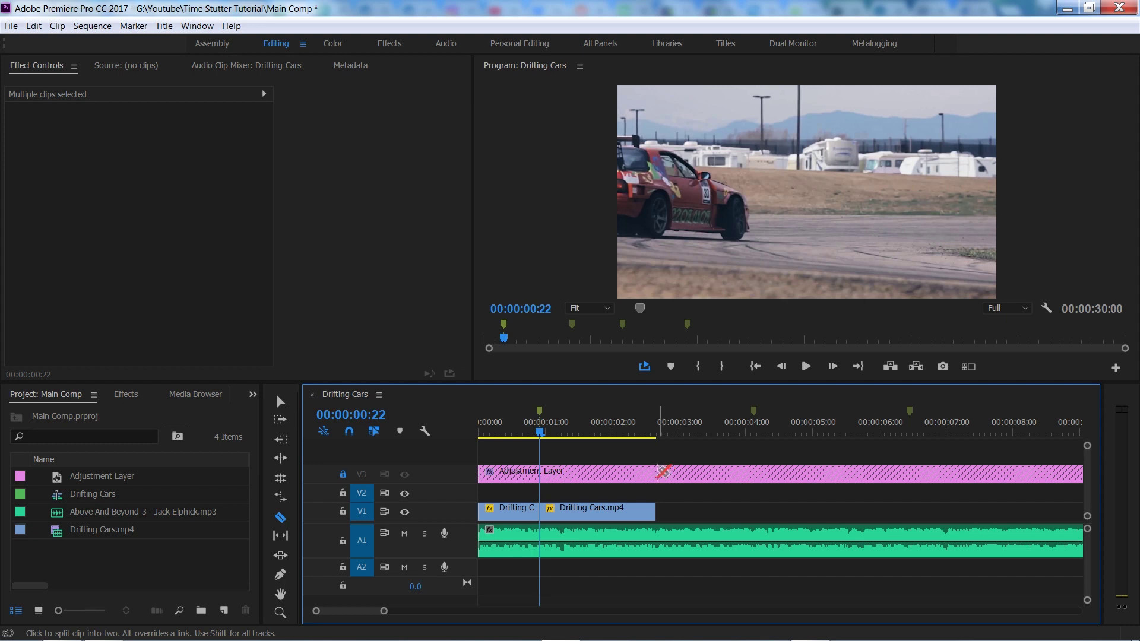
key(Right)
key(Right)
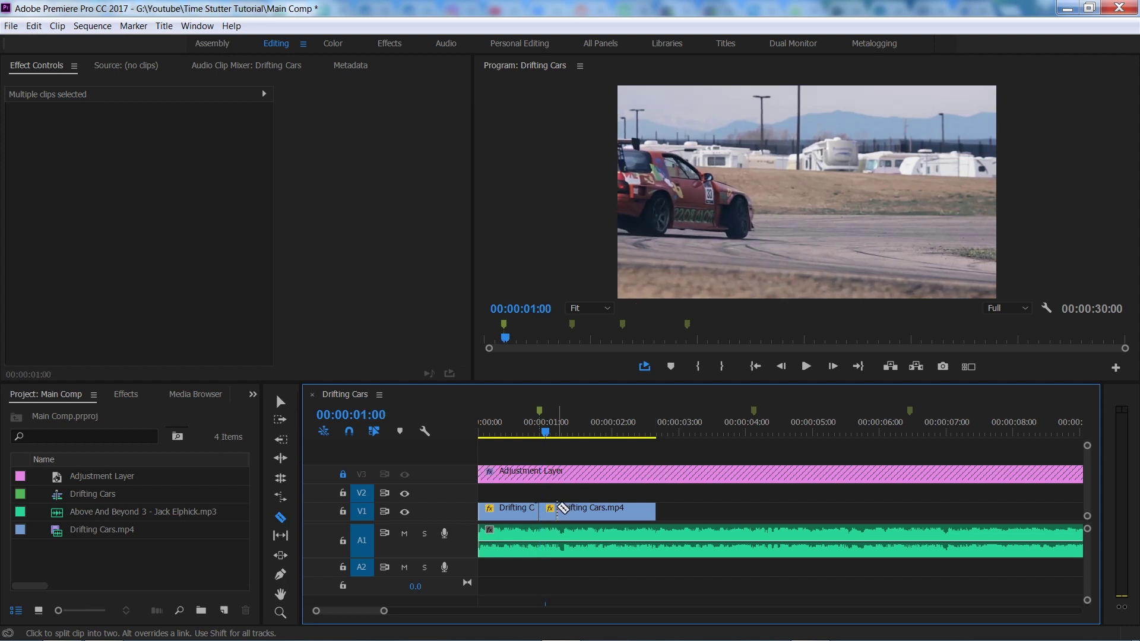
click(546, 510)
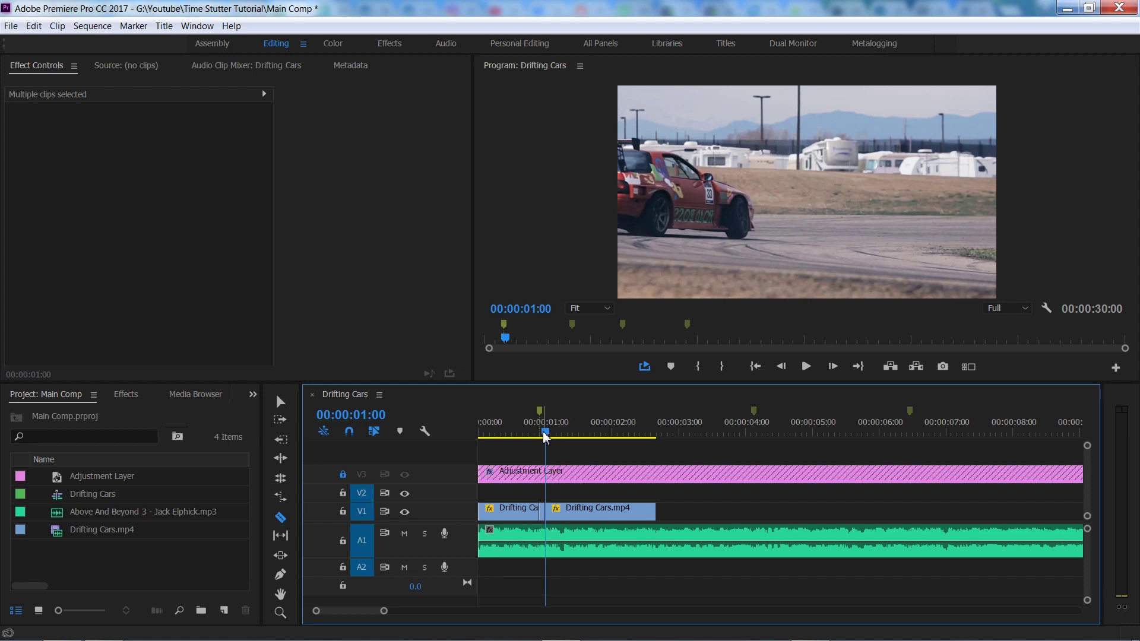
Push the clip's second half right and Alt-drag repeats of the two-frame piece after the first clip
key(v)
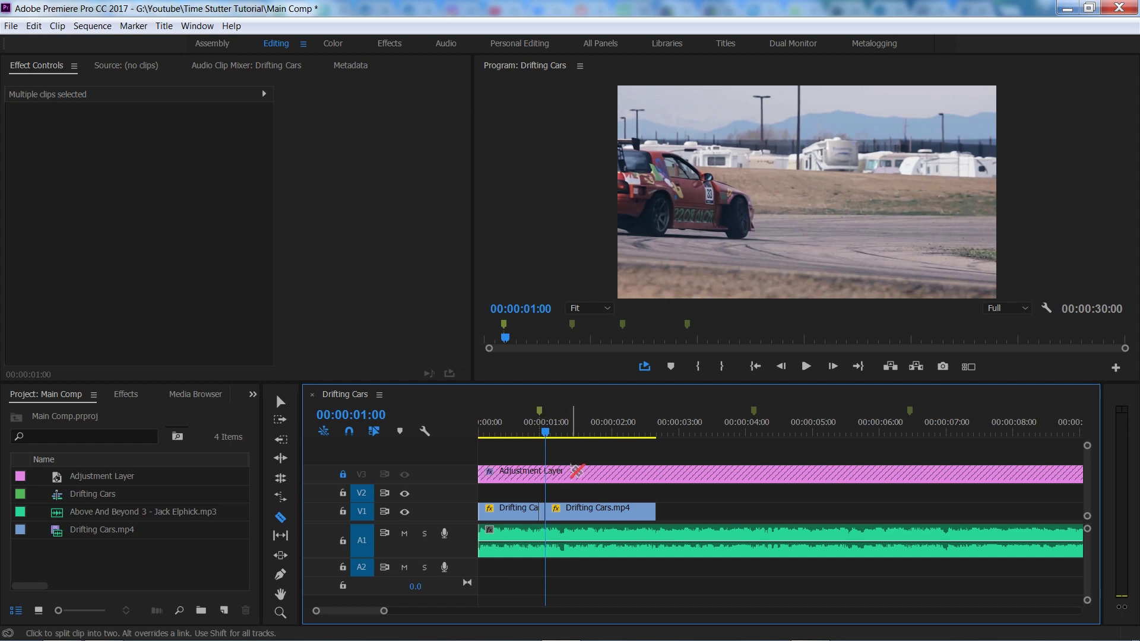
drag(569, 518, 659, 512)
click(539, 433)
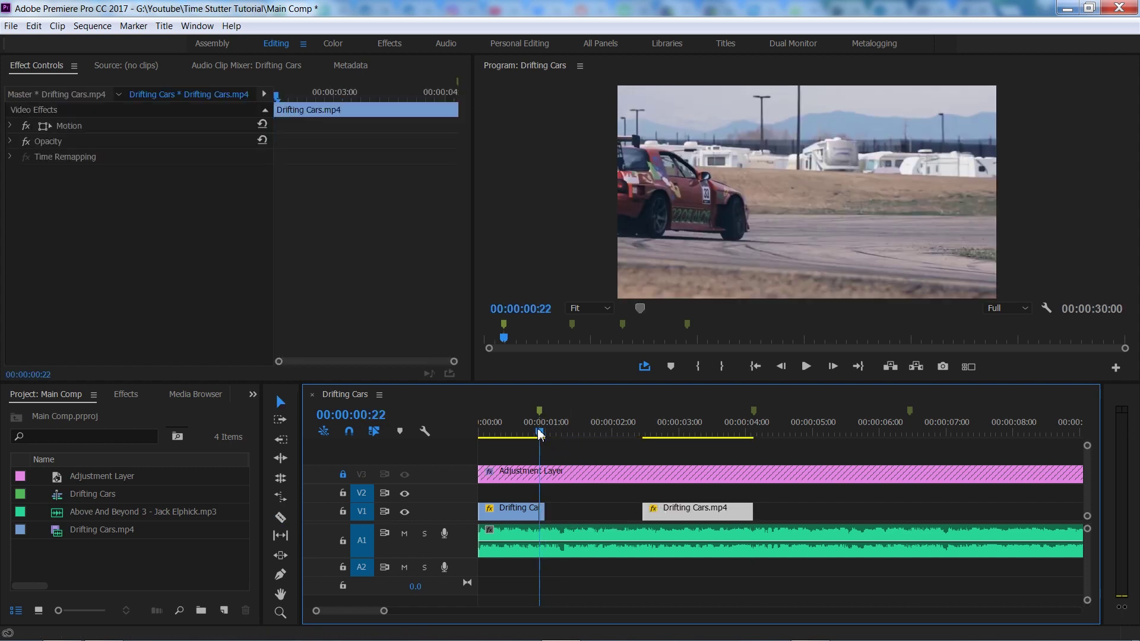
key(=)
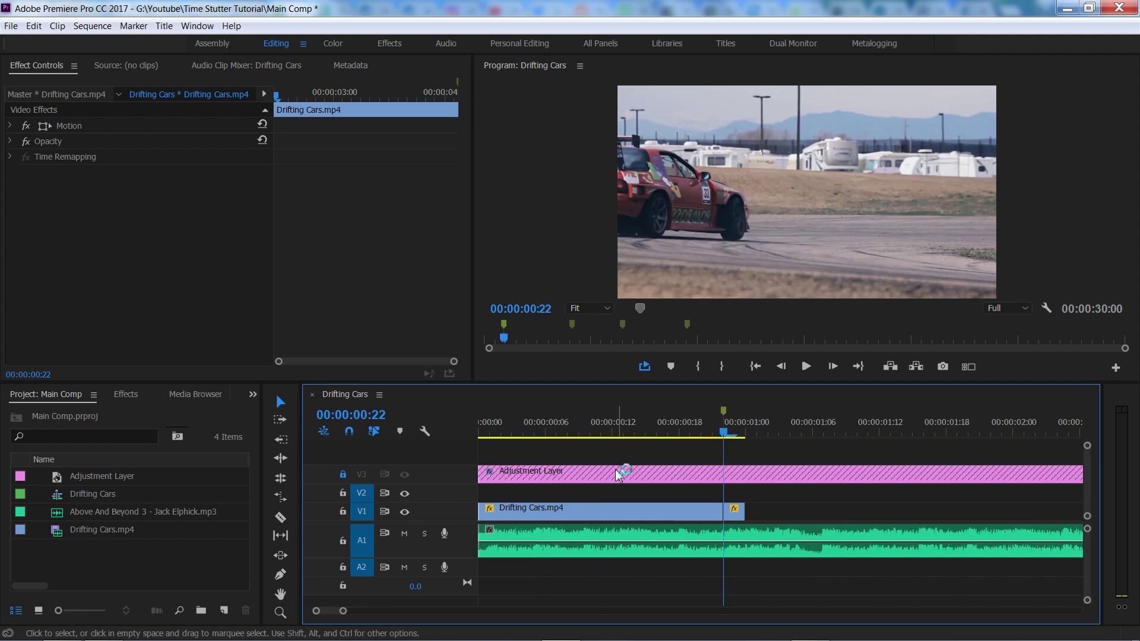
click(735, 514)
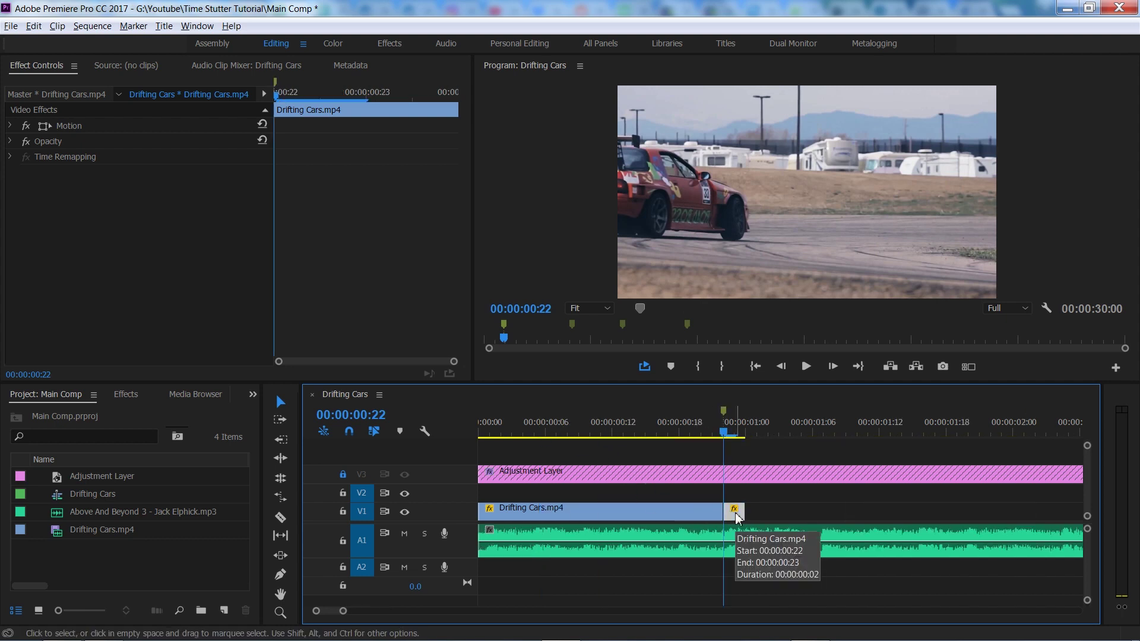
drag(738, 518, 820, 521)
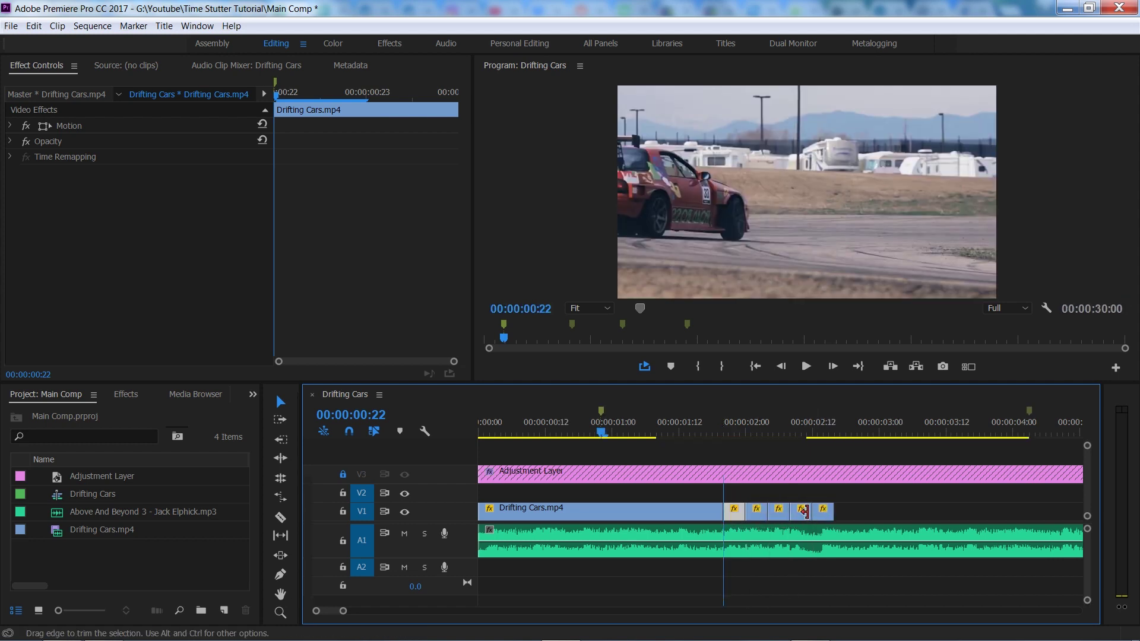
key(minus)
Ripple-delete the gap before the later drifting clip and select three short stutter pieces
click(719, 516)
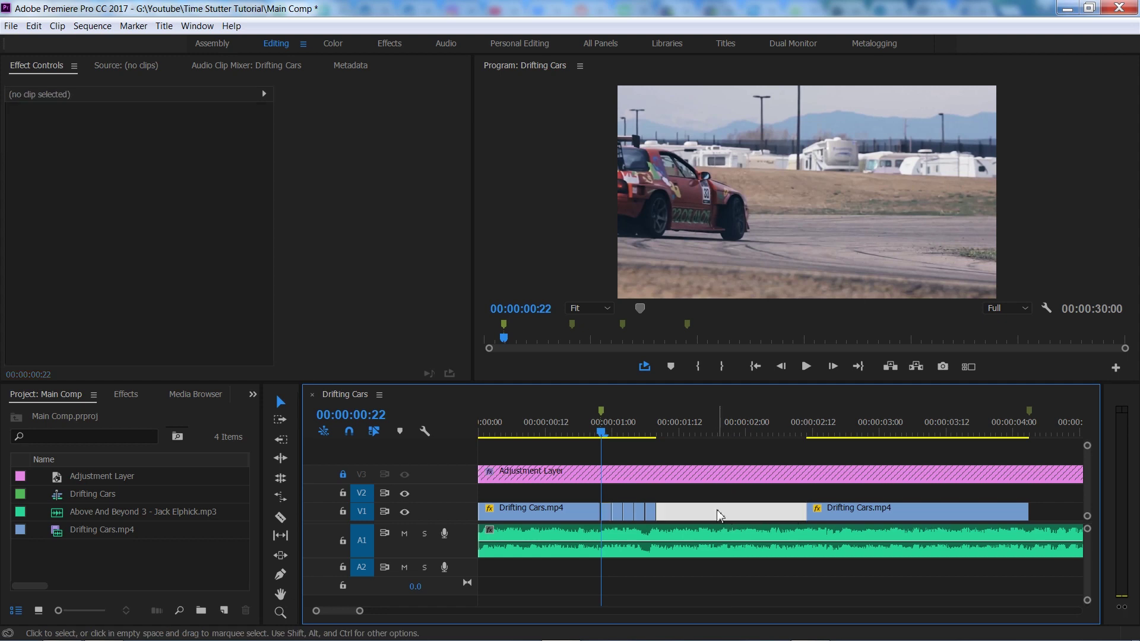
key(Delete)
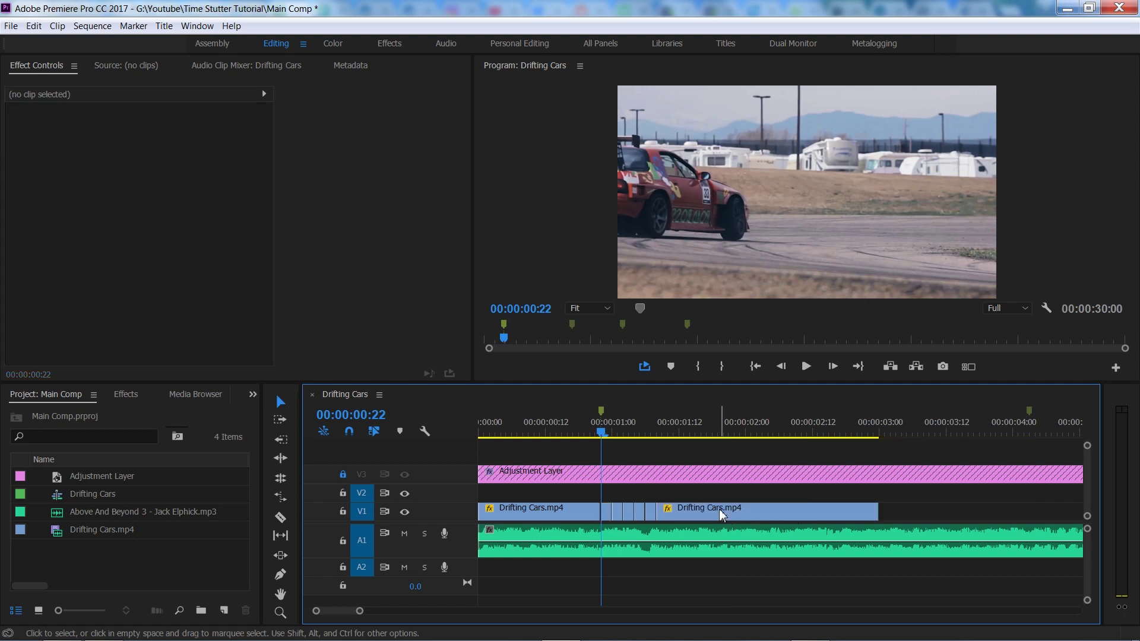
click(607, 511)
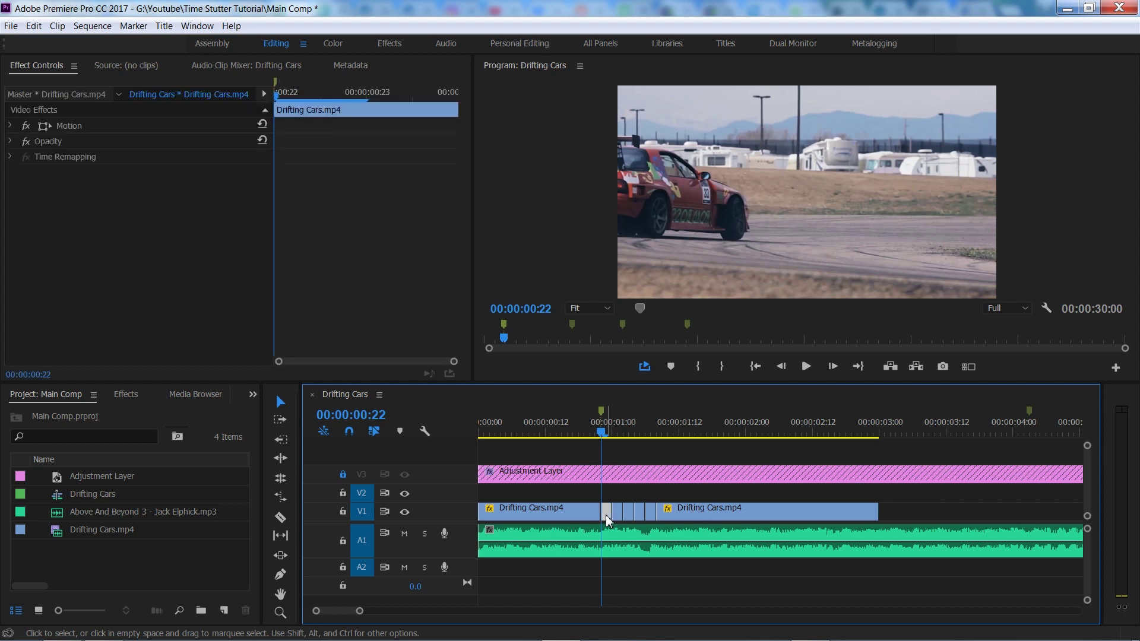
shift+click(632, 517)
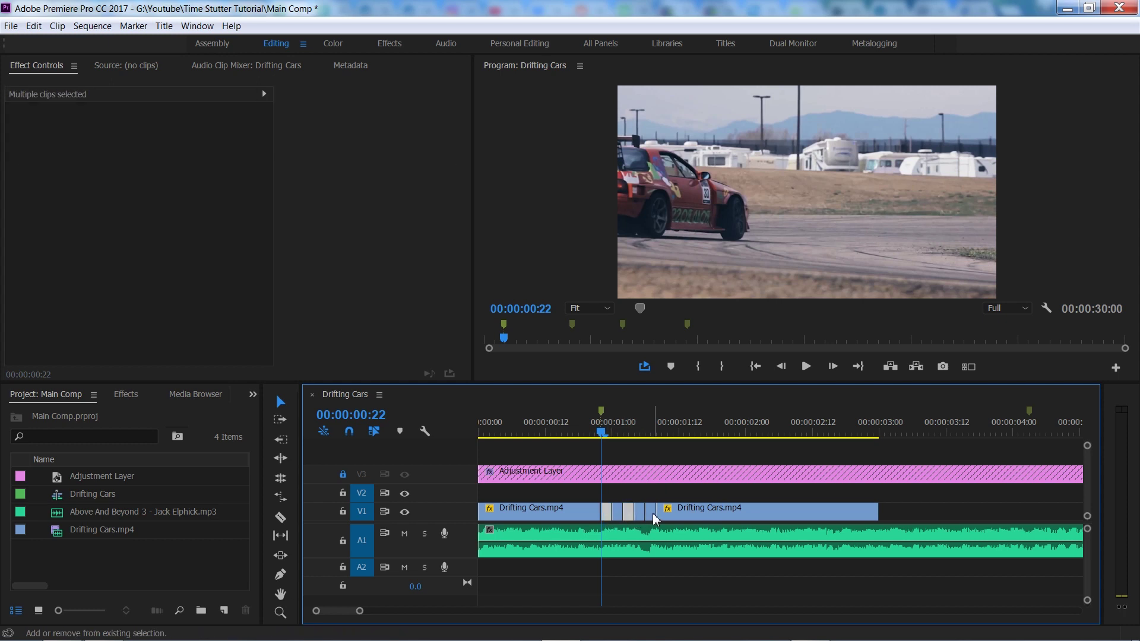
shift+click(654, 519)
Apply Reverse Speed at 100% to the selected stutter pieces via Speed/Duration
right_click(653, 518)
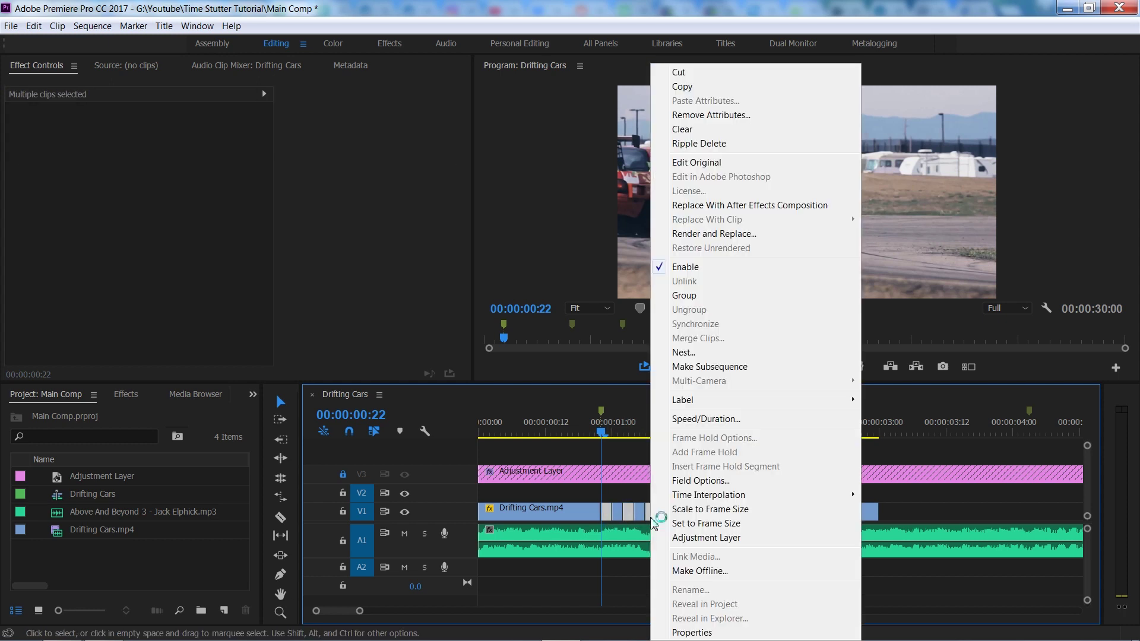
click(702, 420)
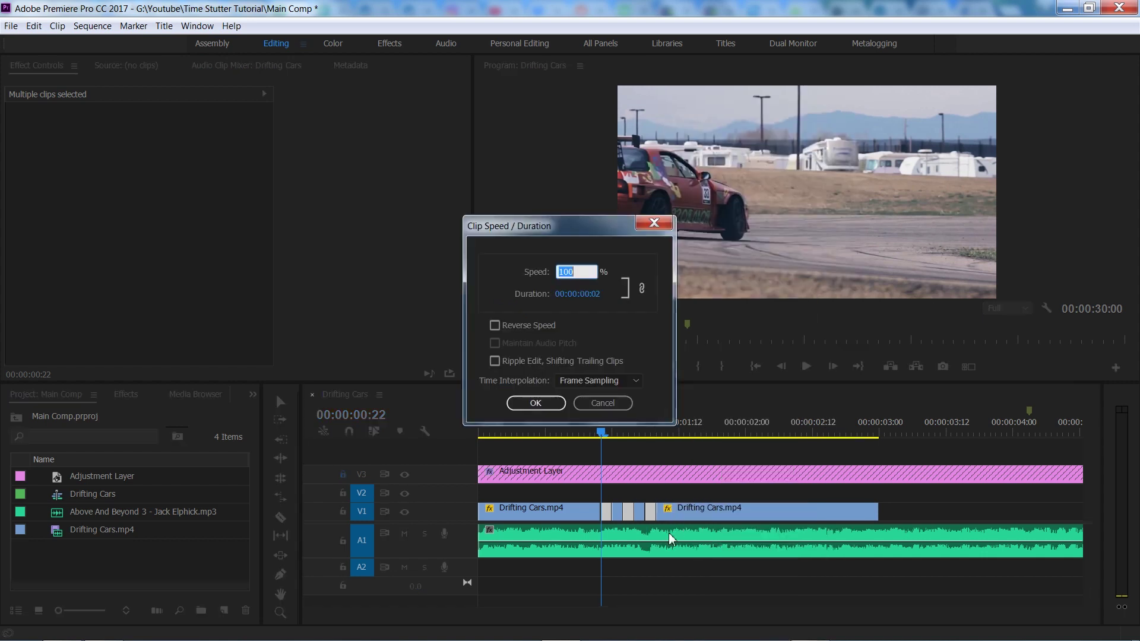
click(494, 326)
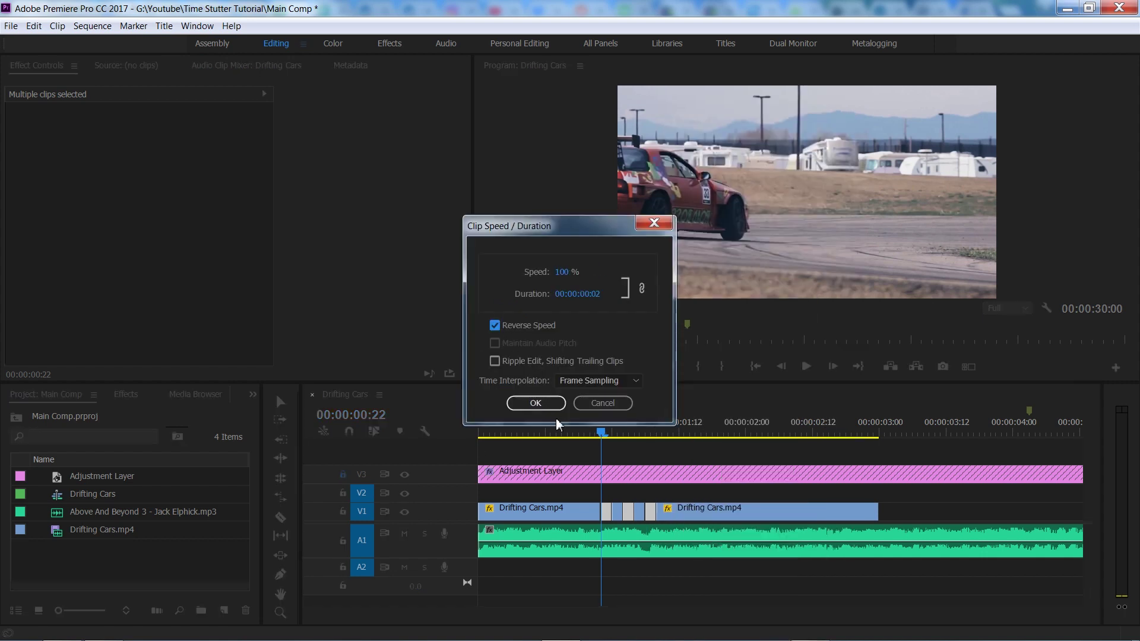
click(544, 405)
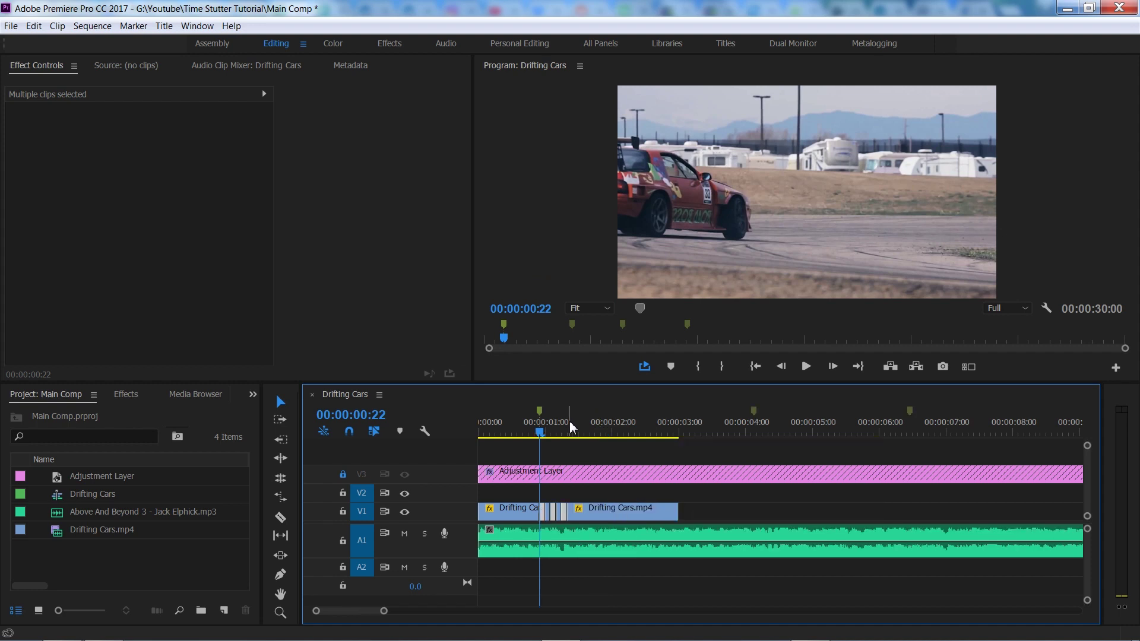
key(Home)
key(minus)
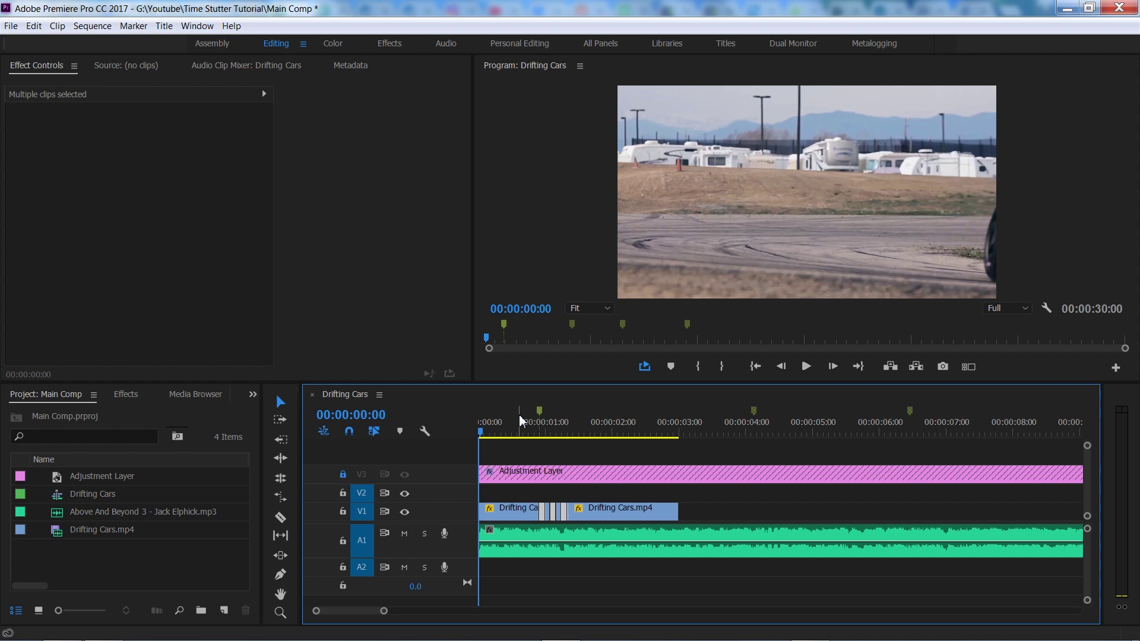
key(space)
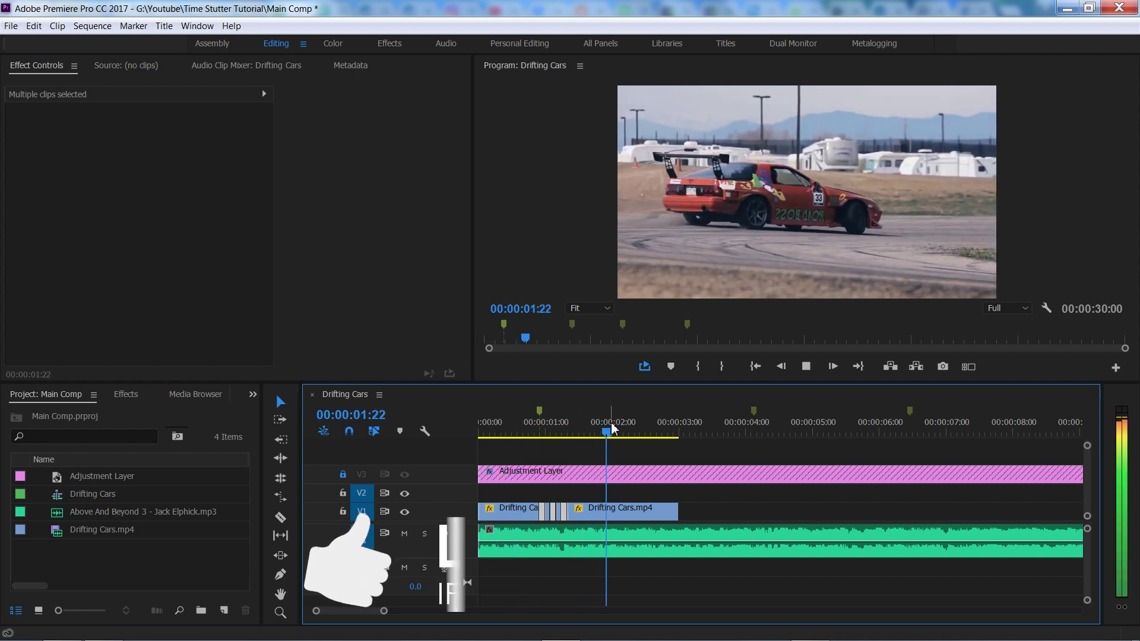
key(Home)
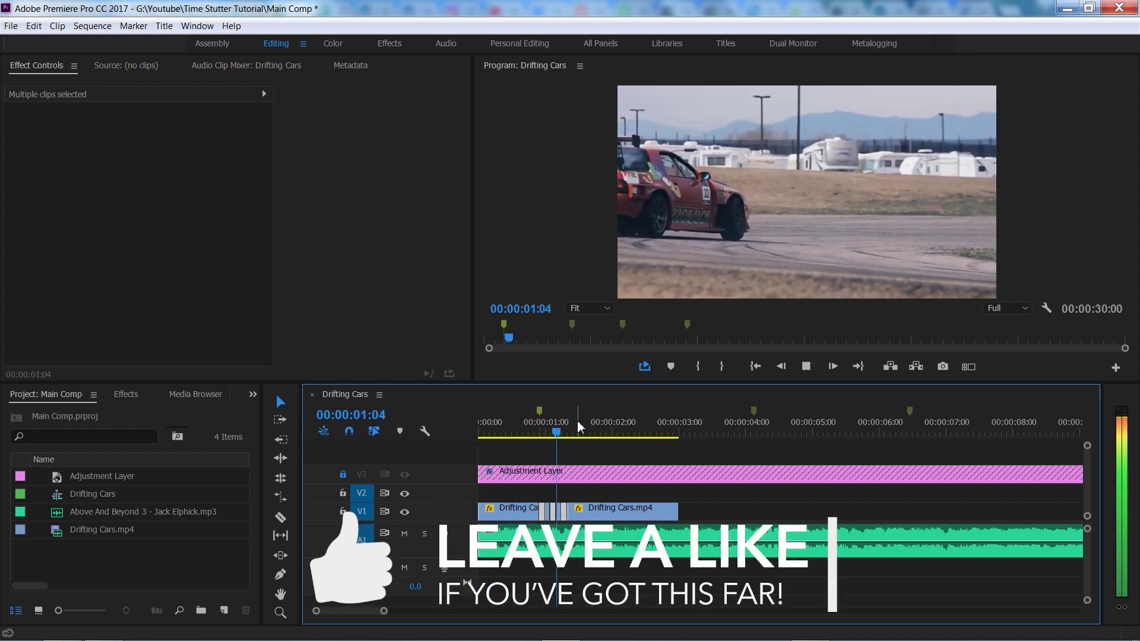
key(Home)
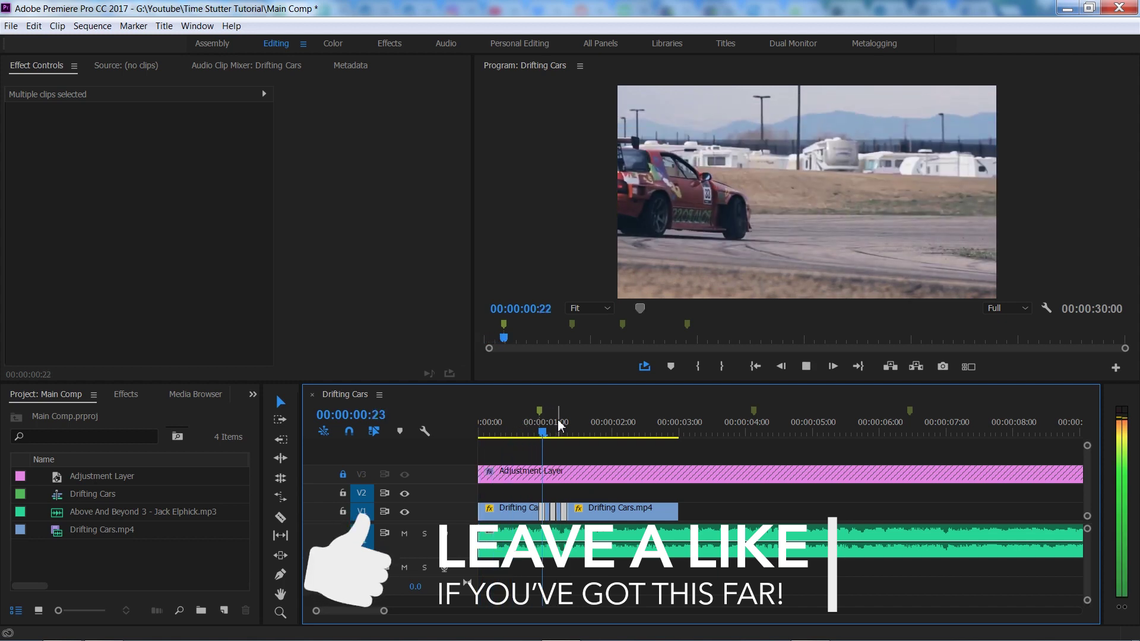
click(507, 431)
drag(520, 436, 714, 436)
Move the next Drifting Cars clip left into the gap and park the playhead at 00:00:04:03
key(minus)
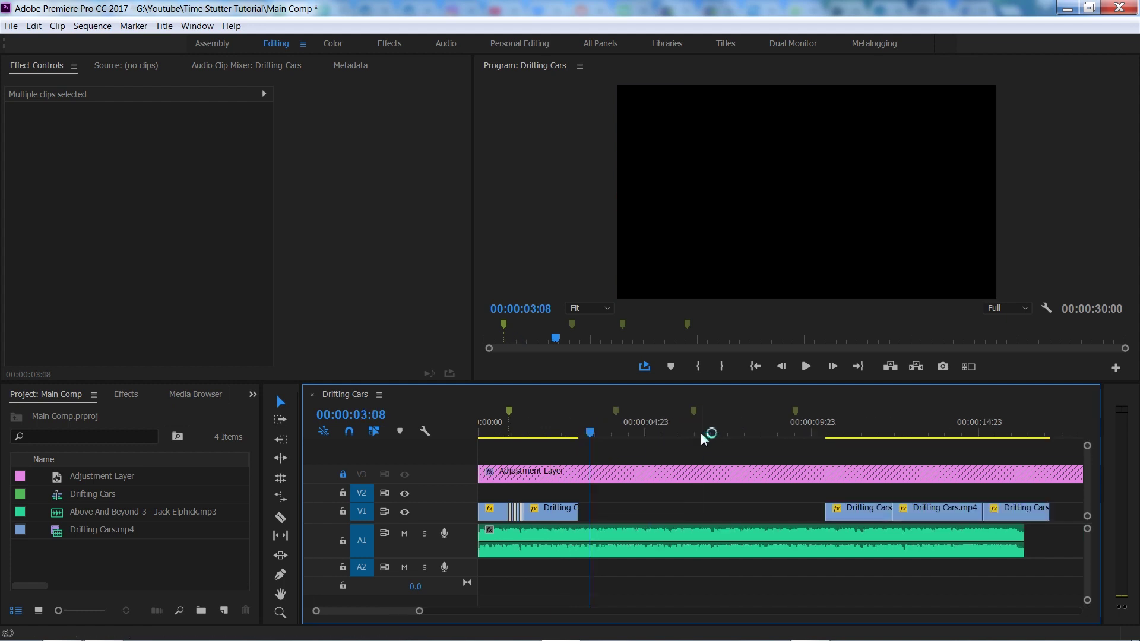
drag(833, 504, 612, 512)
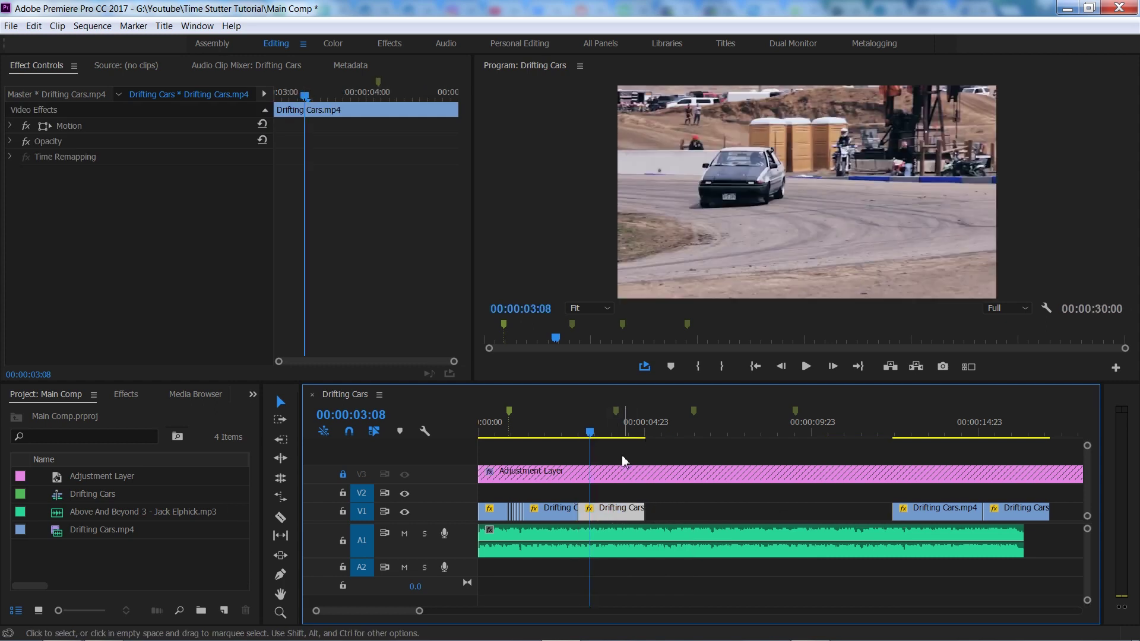
click(616, 415)
key(equal)
key(equal)
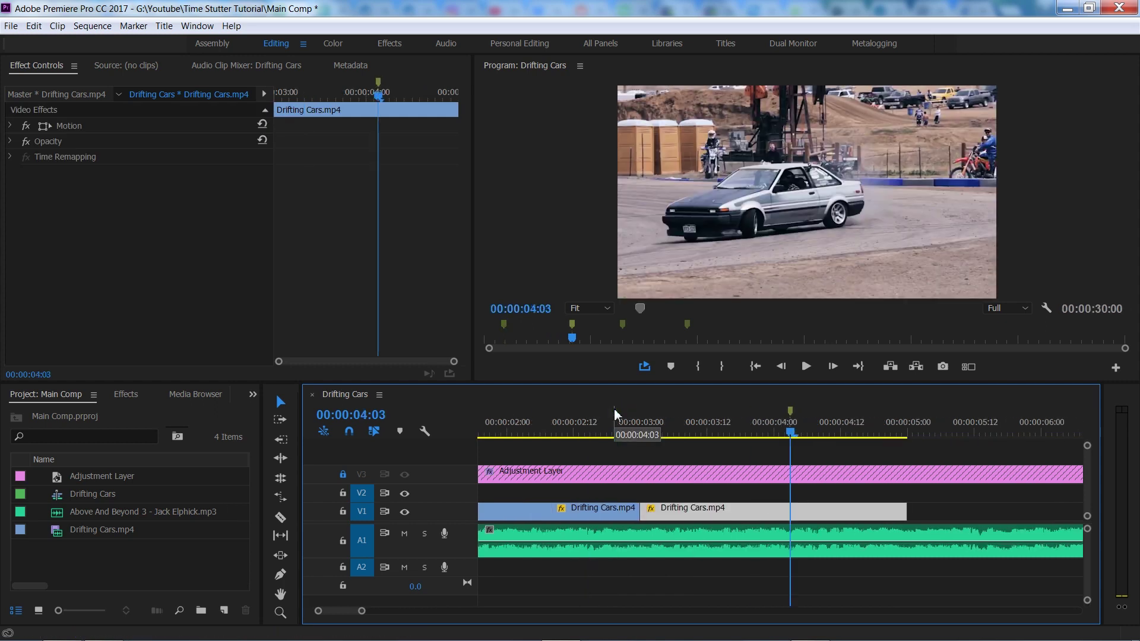
Razor the clip at 00:00:04:03 and 00:00:04:05, then push the remainder right
key(c)
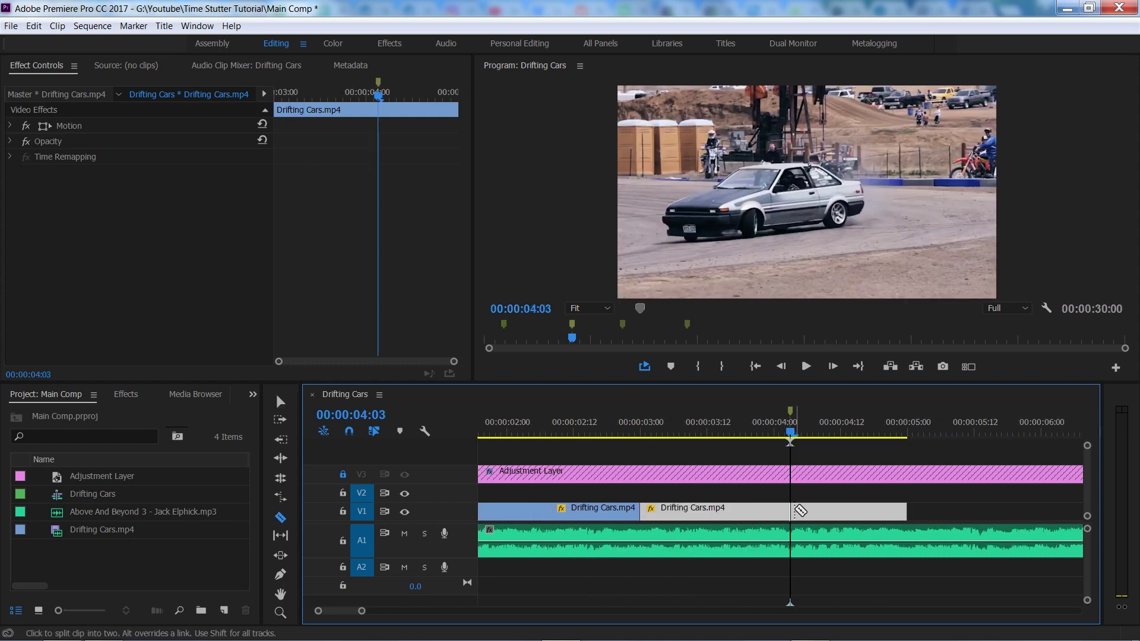
click(794, 510)
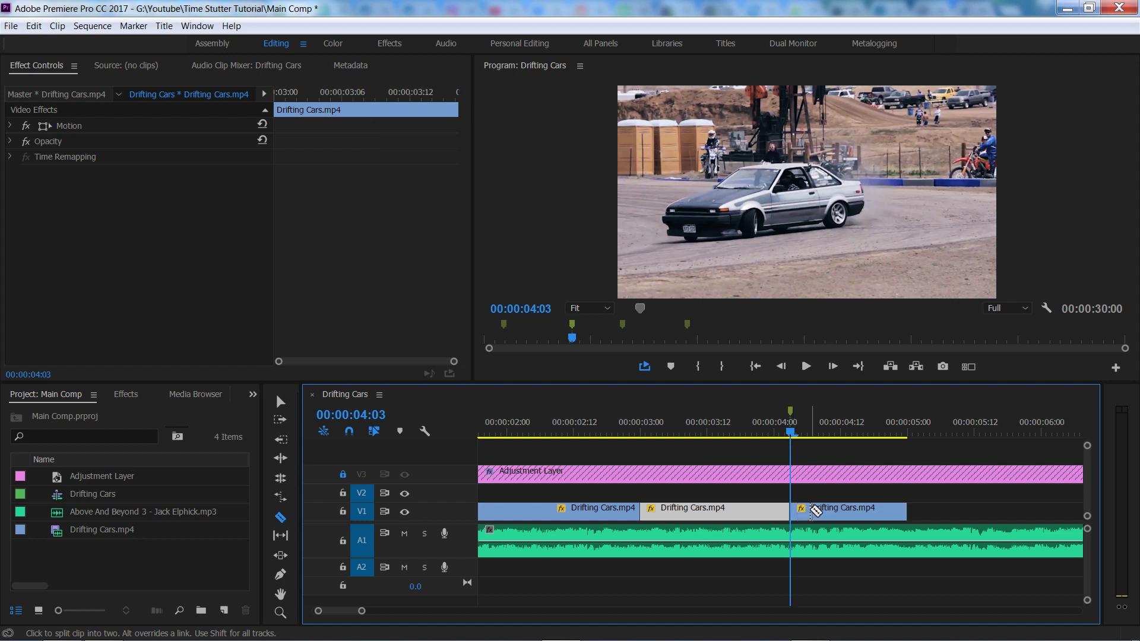
key(Right)
key(Right)
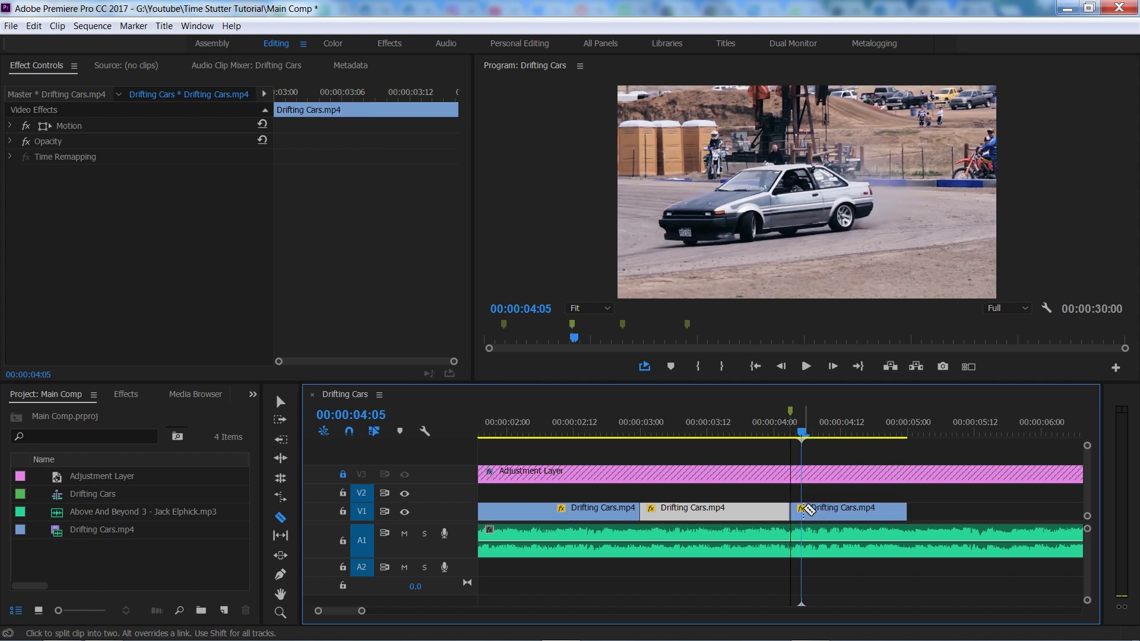
click(803, 509)
key(v)
drag(827, 512, 927, 512)
Alt-drag copies of the two-frame piece in after it to form the stutter
click(790, 434)
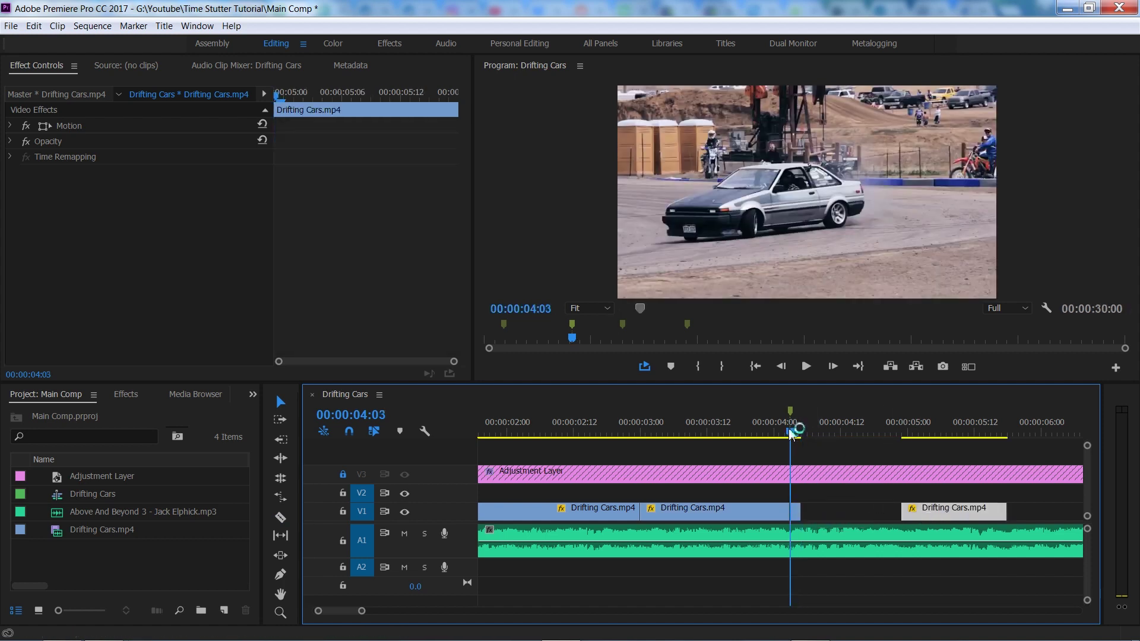
click(796, 514)
drag(796, 519, 878, 516)
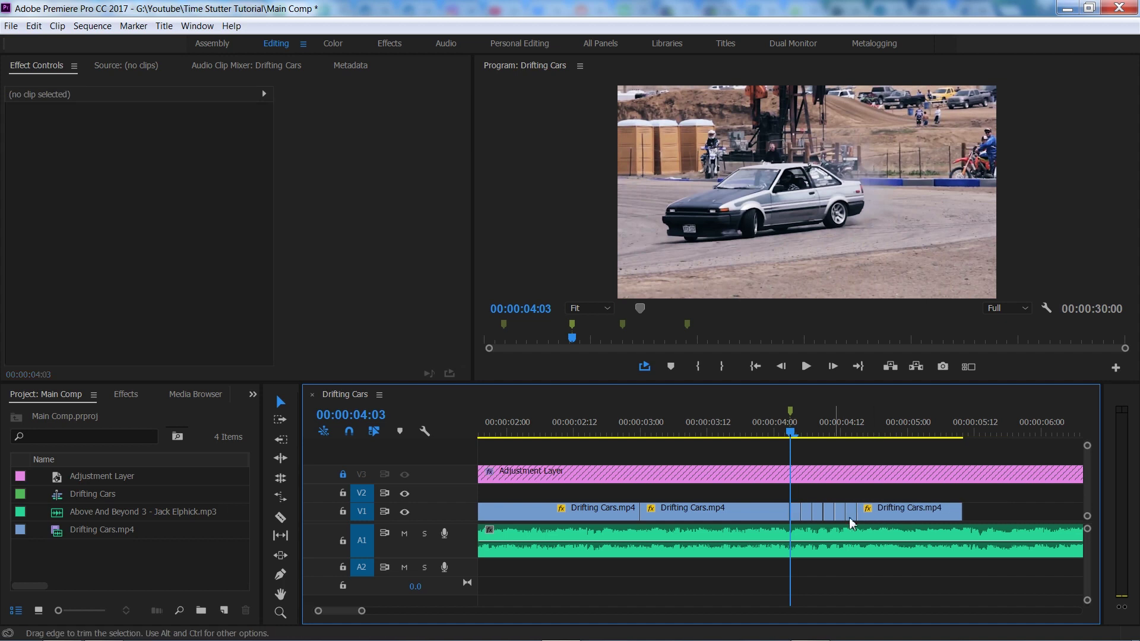
Replay the new four-second stutter several times to check it
click(690, 431)
key(space)
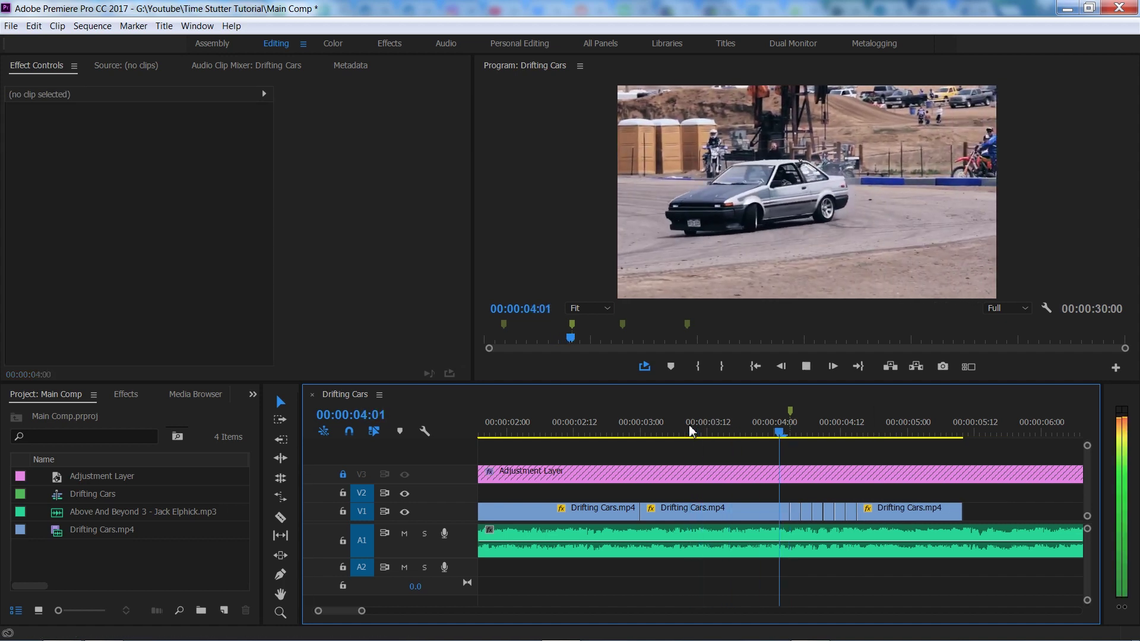
click(690, 430)
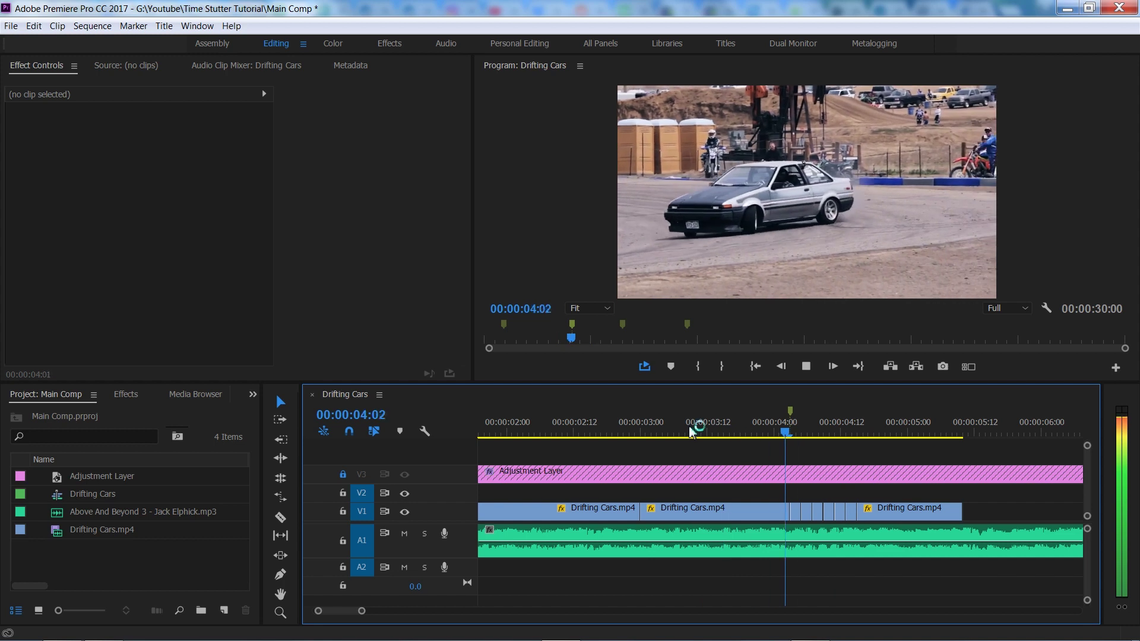
click(690, 430)
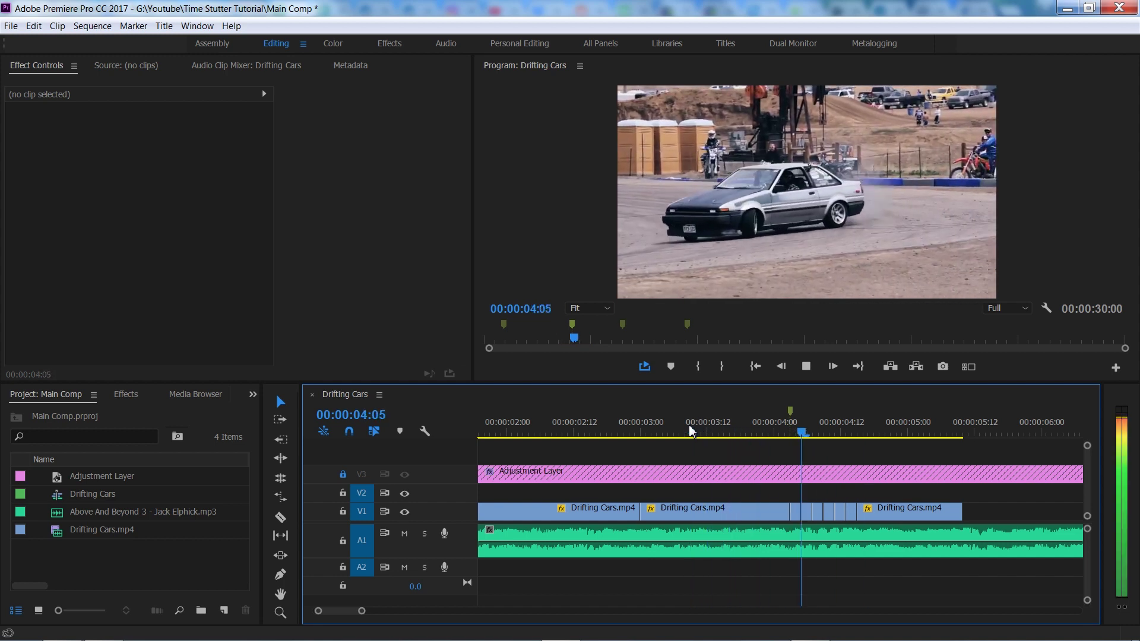
click(690, 431)
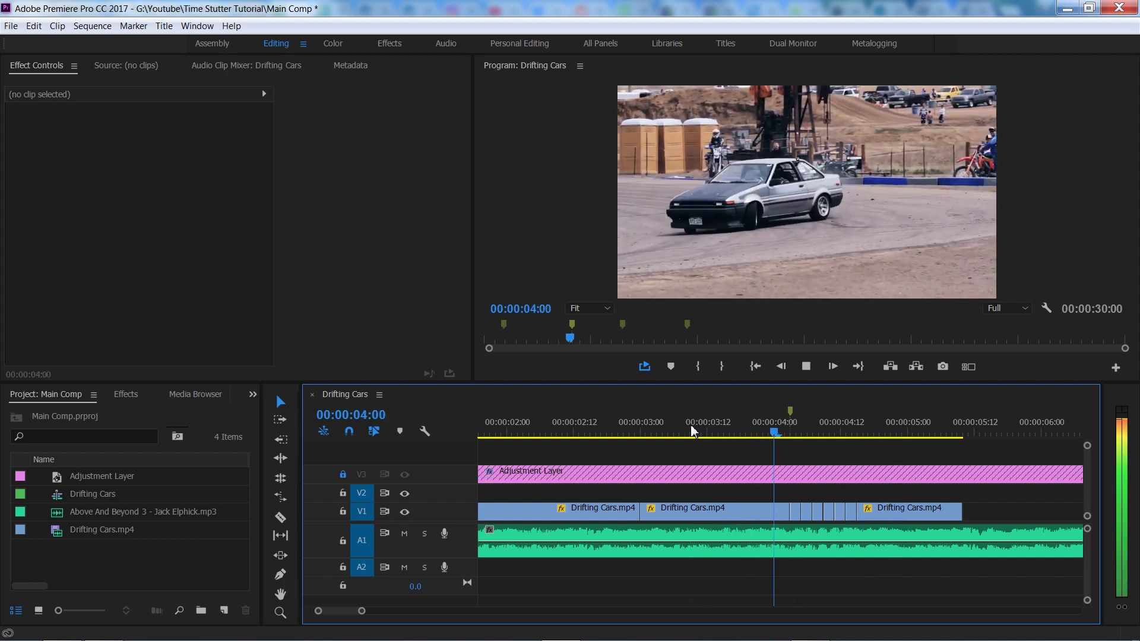
click(692, 431)
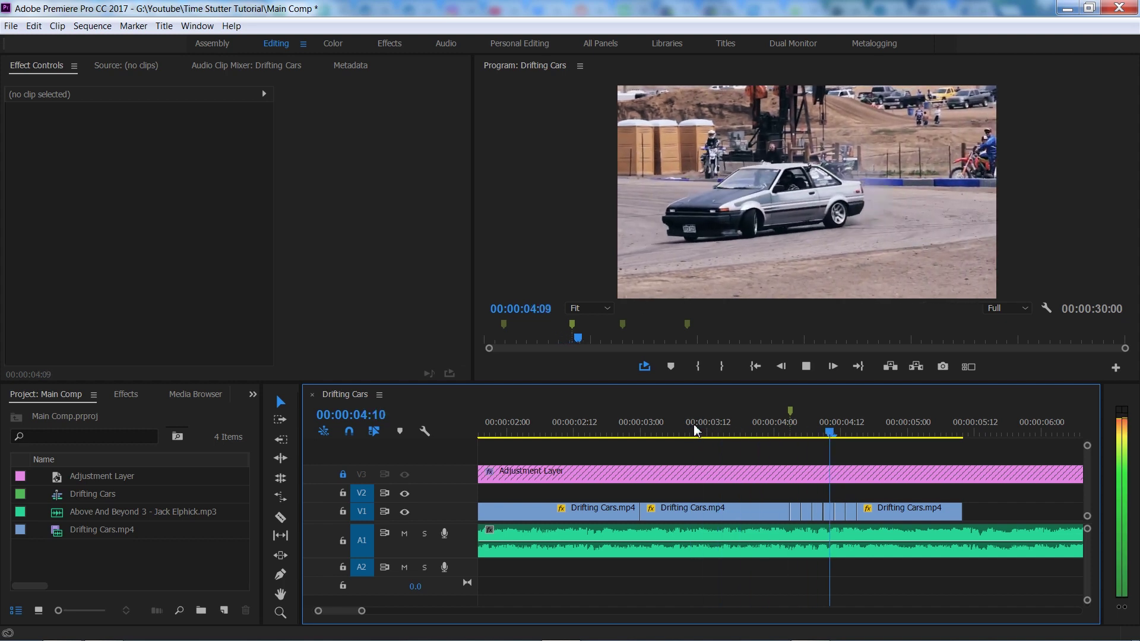
key(space)
key(minus)
key(minus)
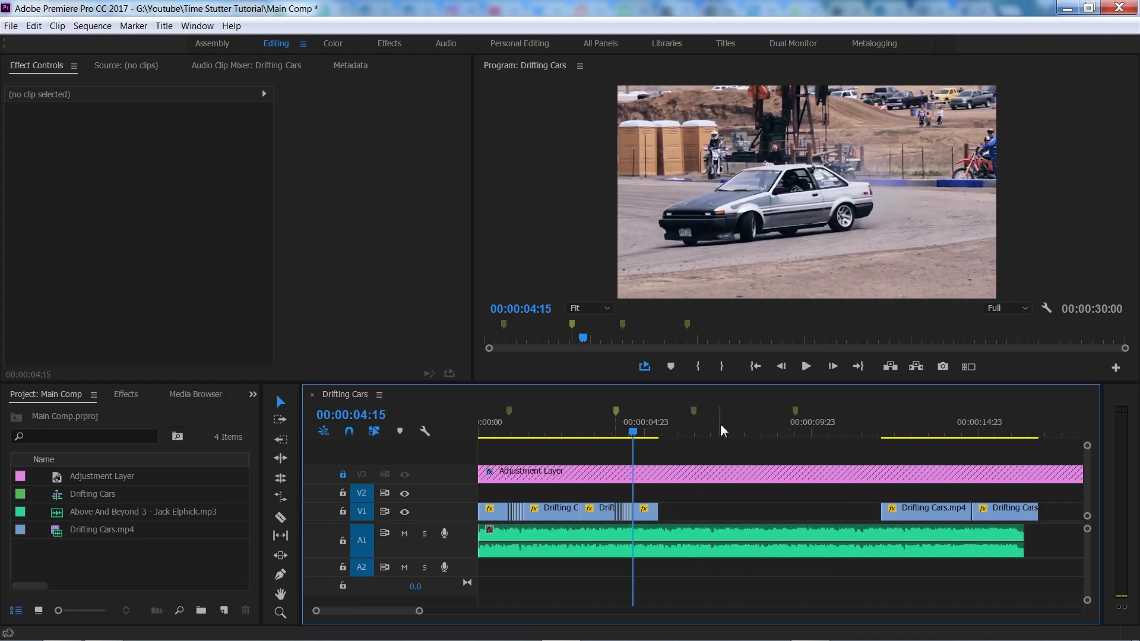
click(695, 428)
Drag the blue-car clip left into the gap behind the earlier cuts
key(equal)
key(minus)
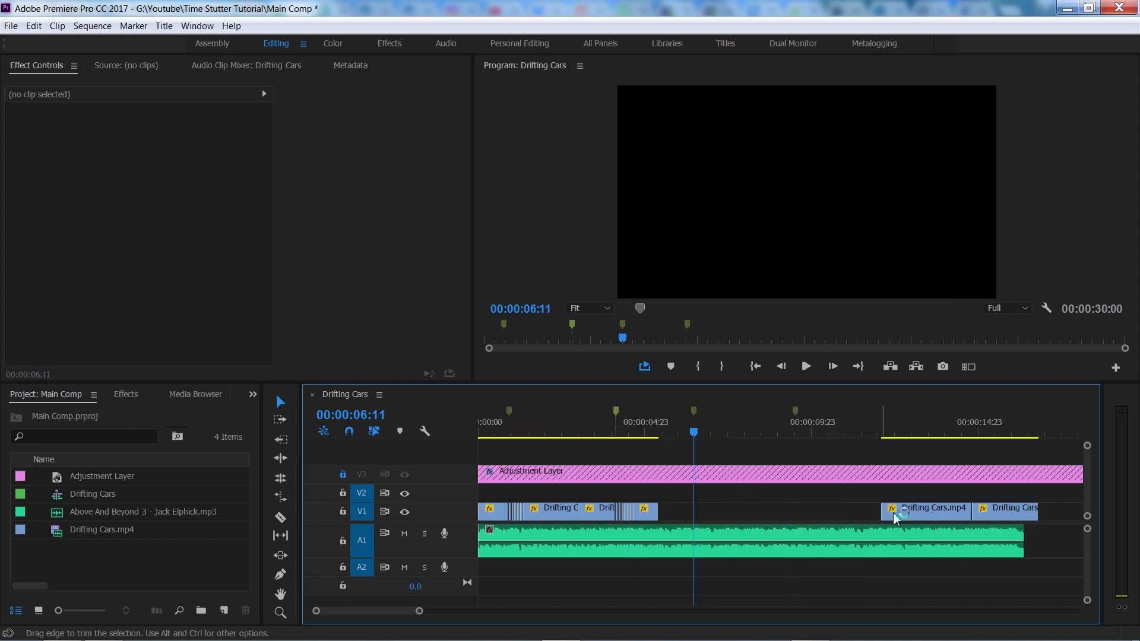
drag(913, 511, 692, 515)
key(equal)
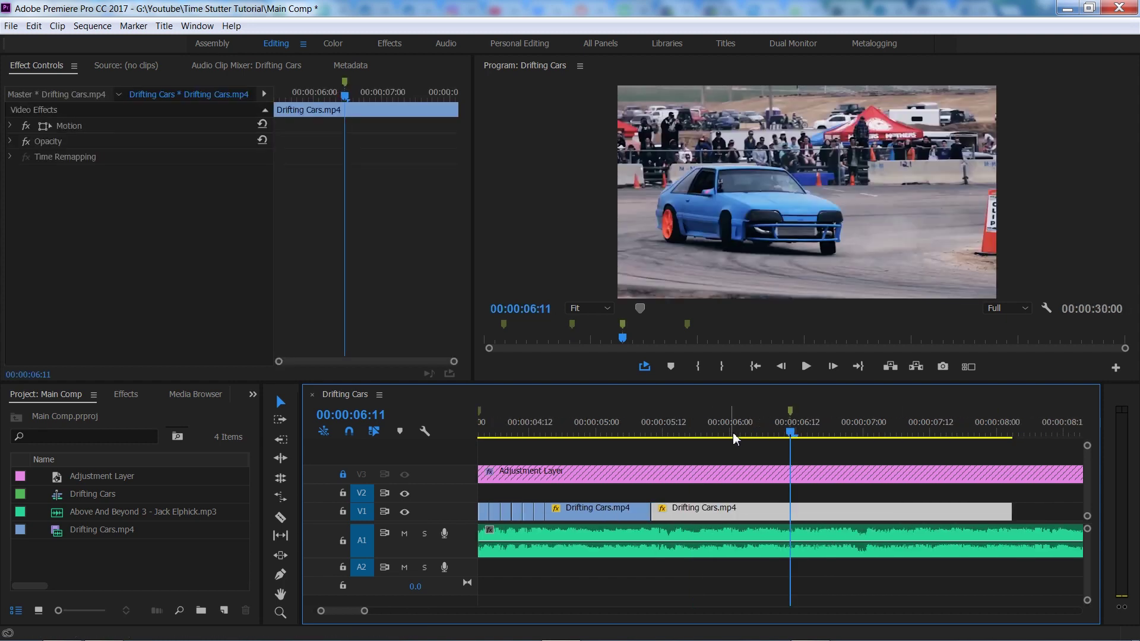
Razor the blue-car clip at 00:00:06:11, 00:00:06:12 and 00:00:06:15
key(c)
click(795, 511)
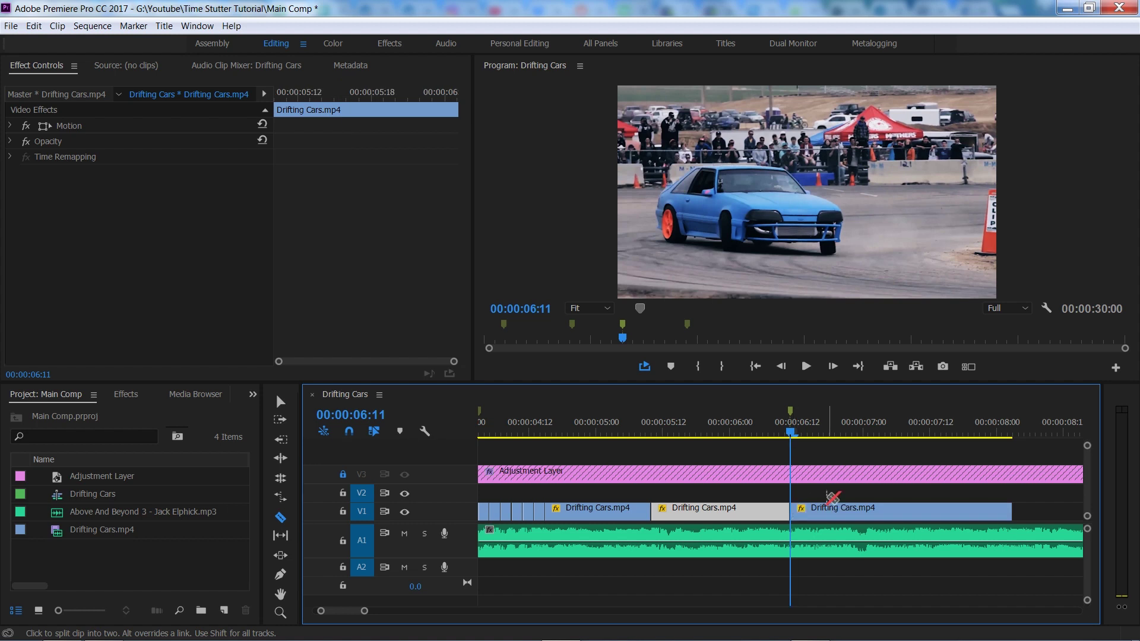
key(equal)
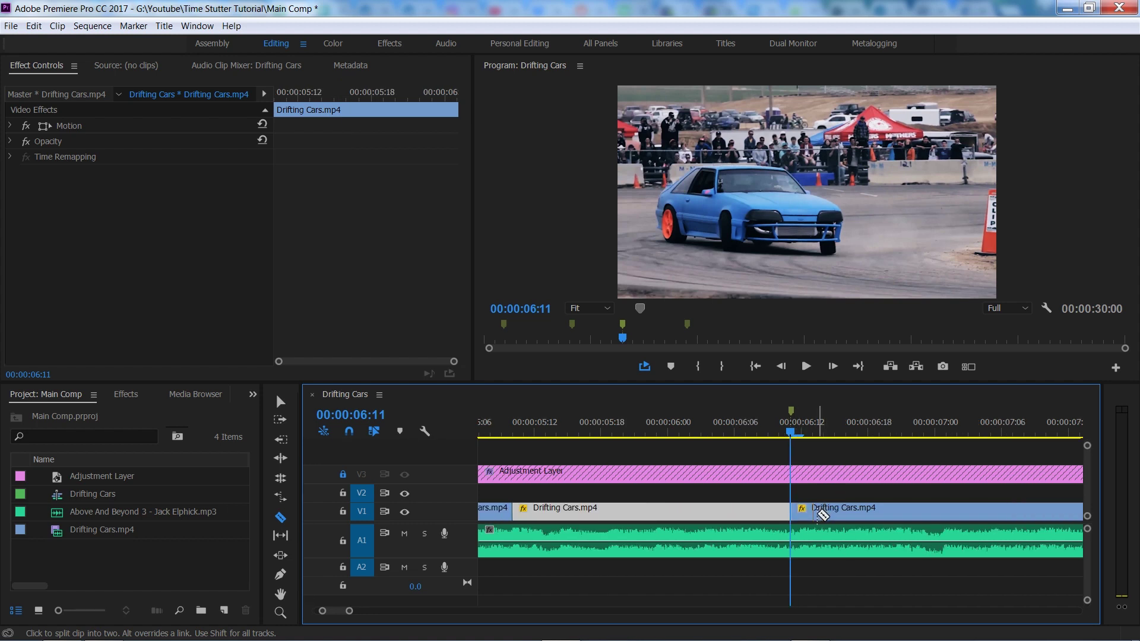
key(Right)
click(807, 511)
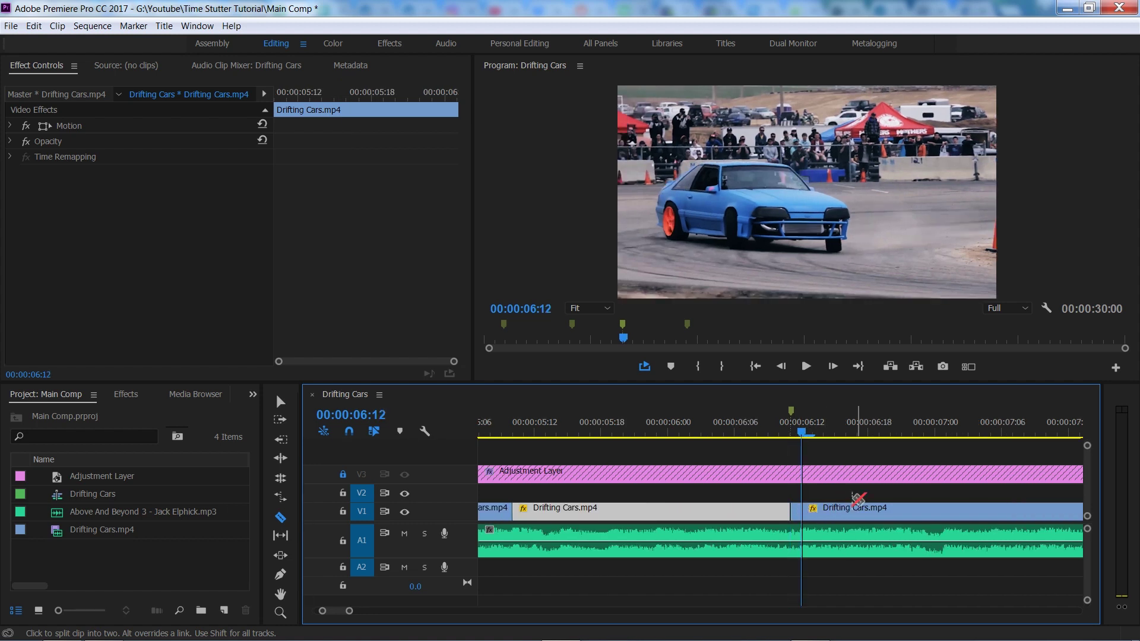
key(Right)
key(Right)
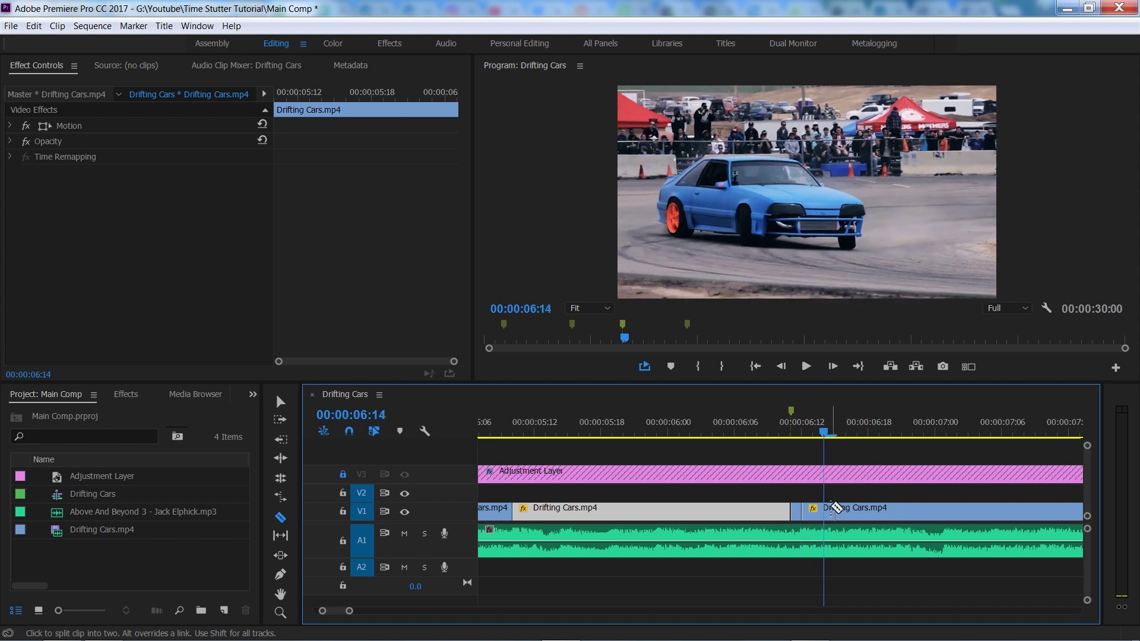
key(Right)
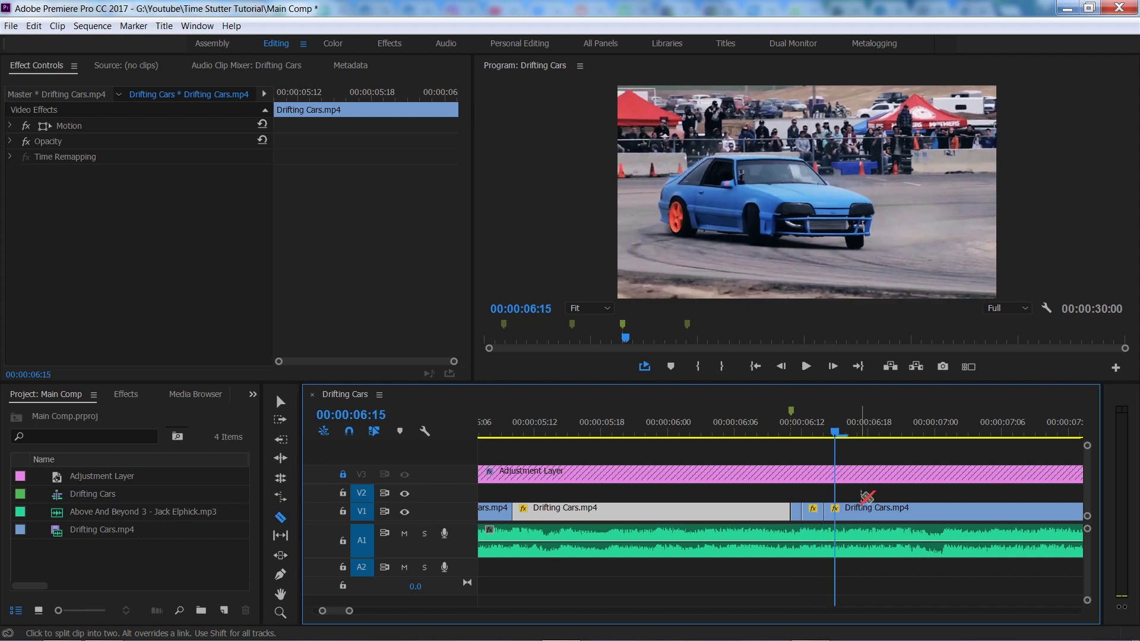
click(837, 509)
key(minus)
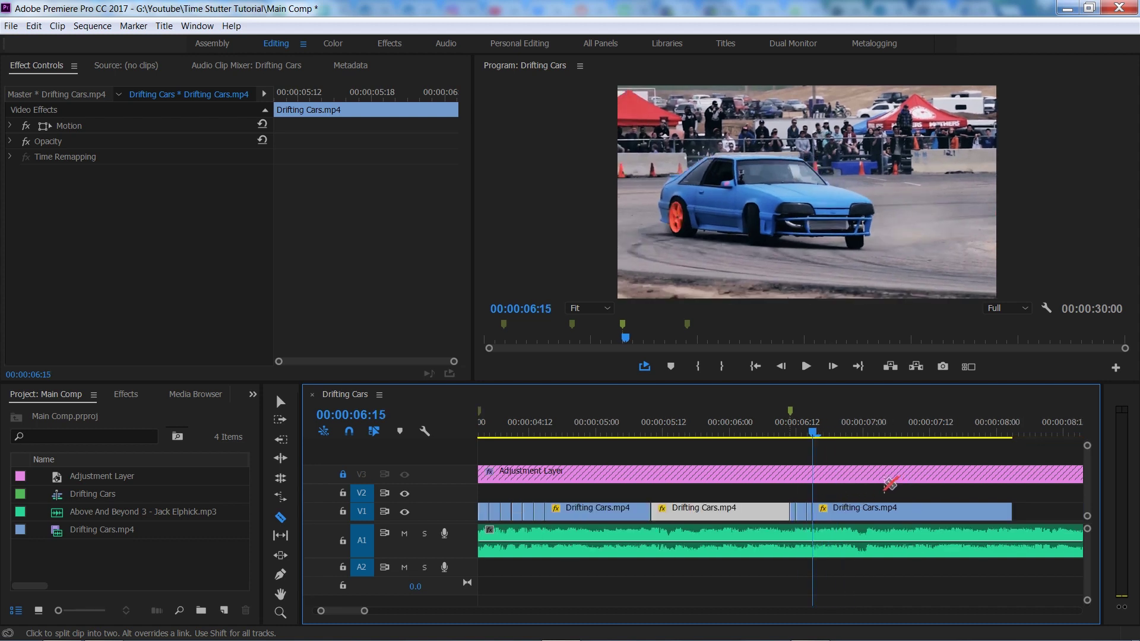
Push the remainder right and ripple-delete the extra sliver
key(v)
drag(841, 508, 880, 509)
key(Left)
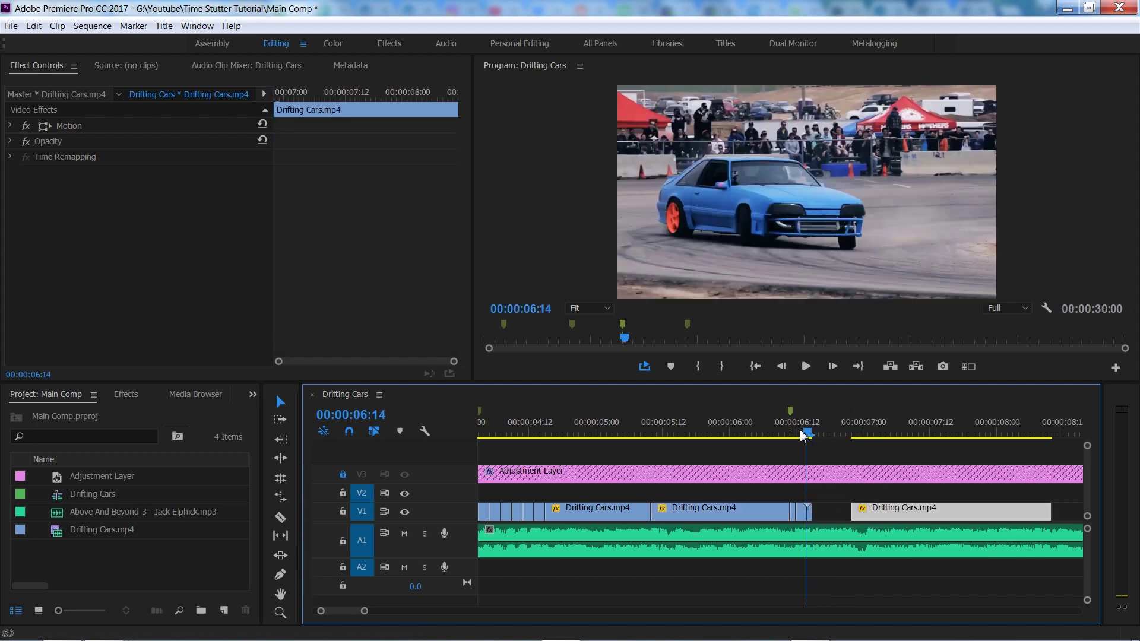
click(800, 512)
click(801, 518)
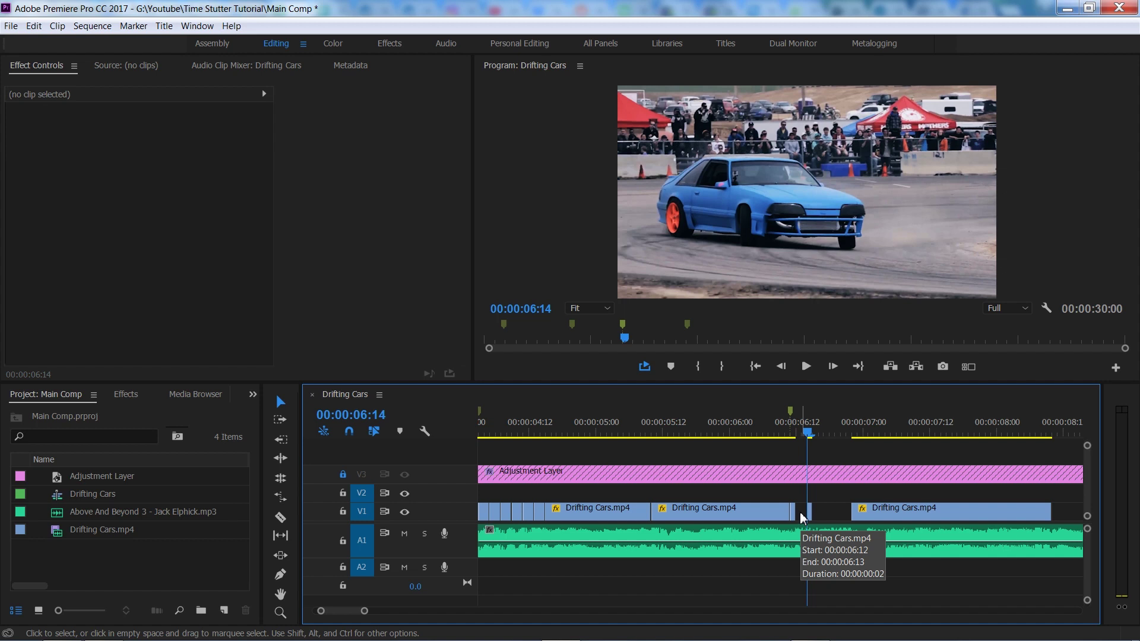
key(shift+Delete)
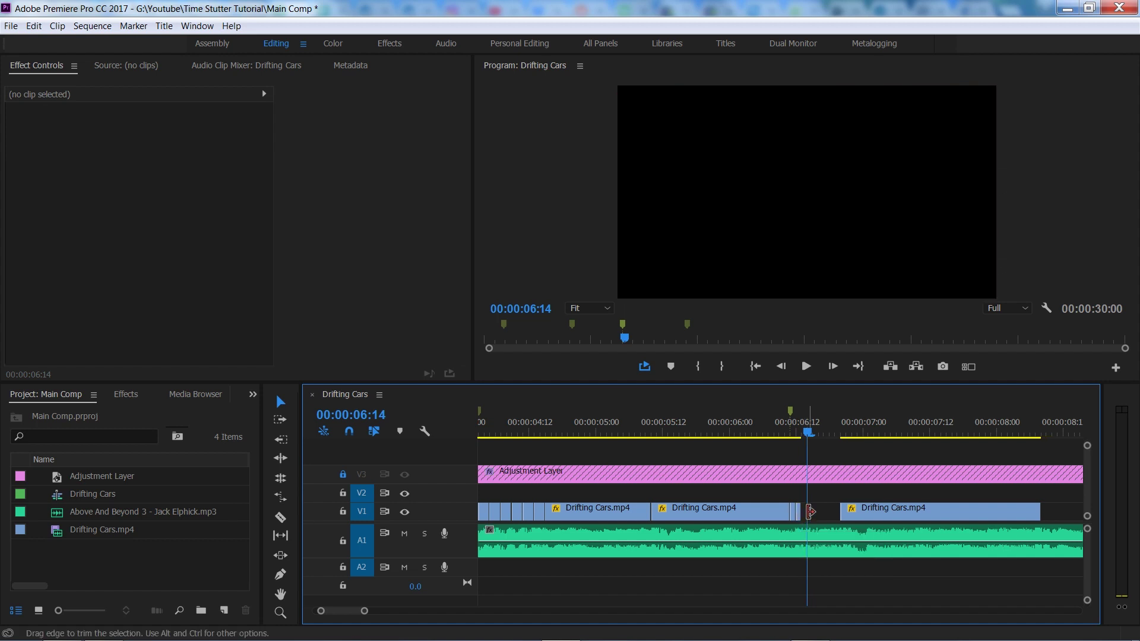
Inspect the frames around 00:00:06:11 up close
click(791, 435)
key(equal)
key(equal)
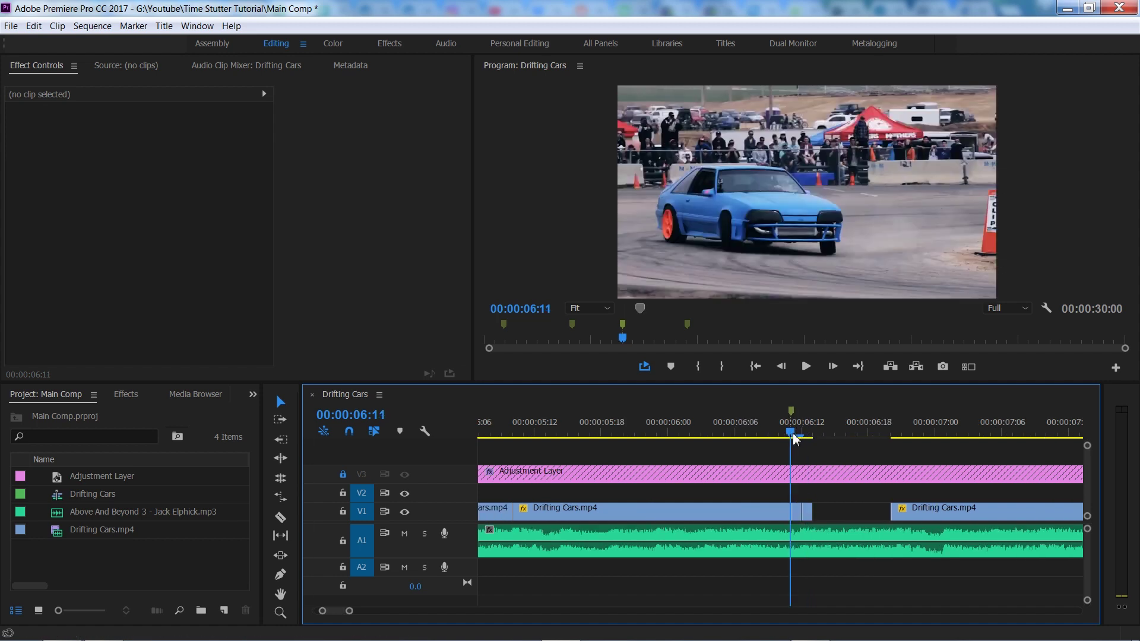
drag(802, 444, 806, 445)
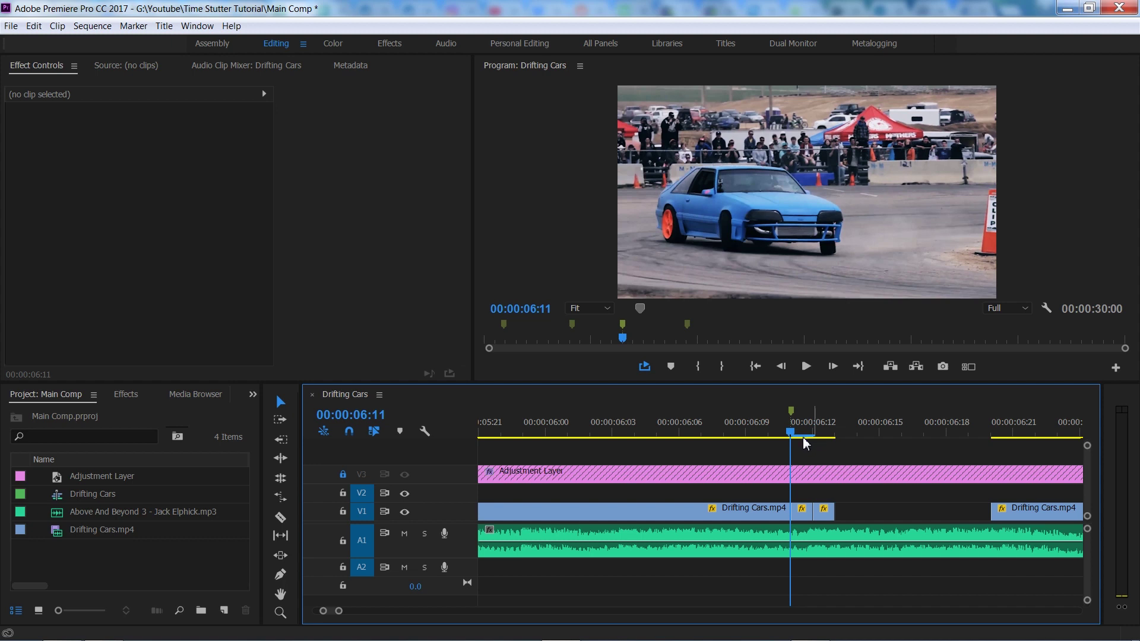
drag(804, 444, 809, 442)
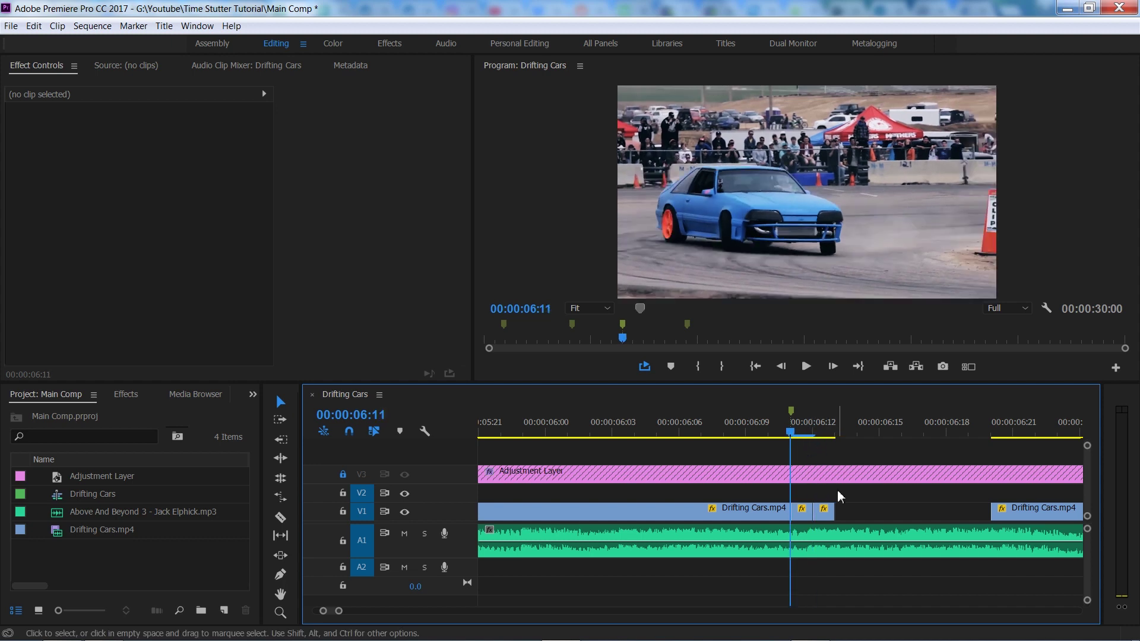
drag(842, 491, 893, 520)
drag(806, 521, 938, 521)
click(979, 517)
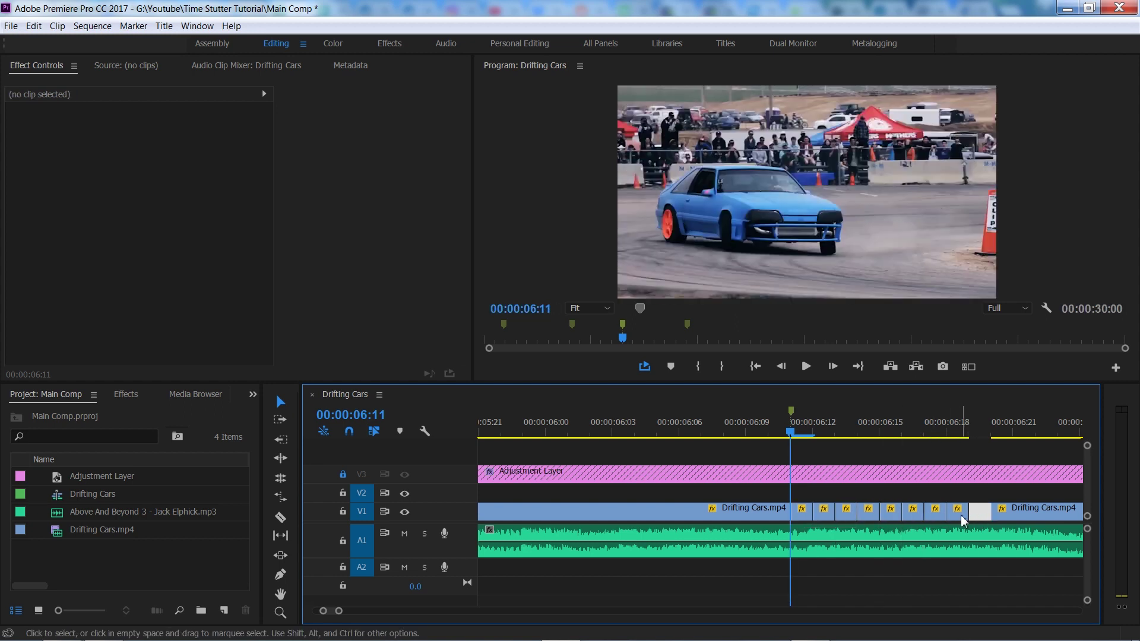
key(Delete)
key(minus)
key(minus)
key(minus)
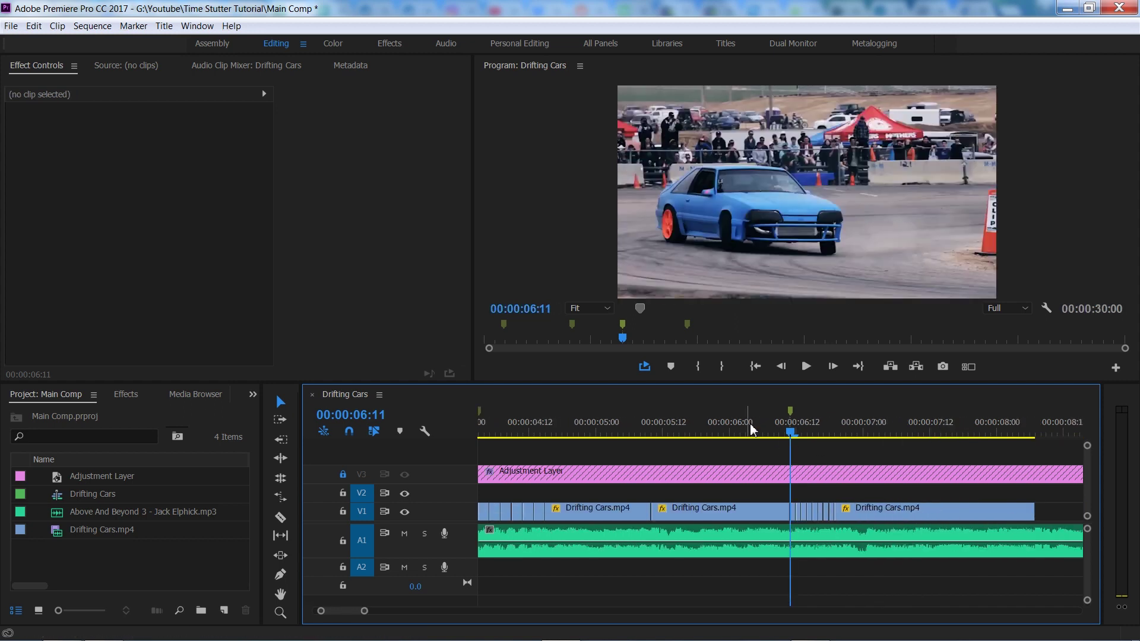
click(751, 429)
key(space)
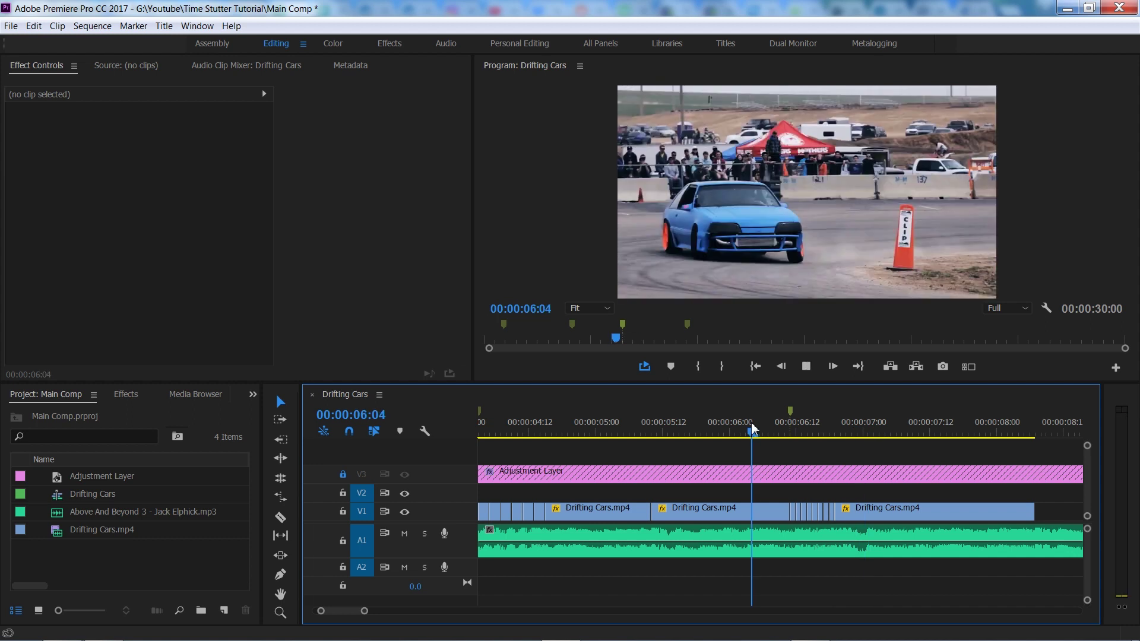
key(space)
key(minus)
key(minus)
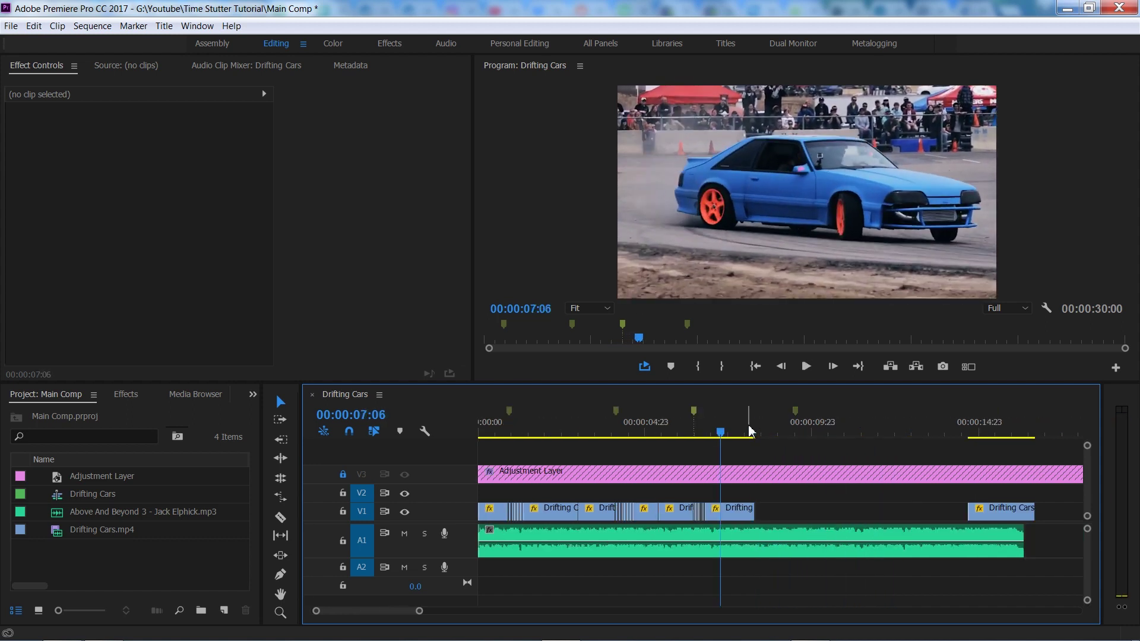
drag(1029, 523, 820, 445)
Split the last clip at the 09:12 marker and push its right half later
click(792, 411)
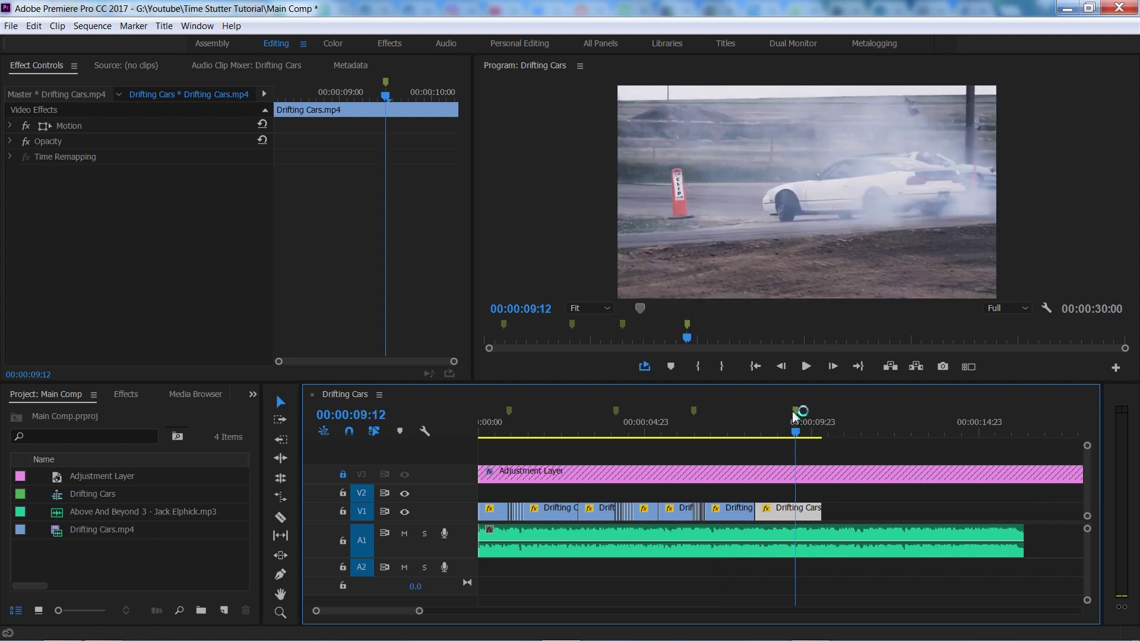
key(equal)
key(equal)
key(equal)
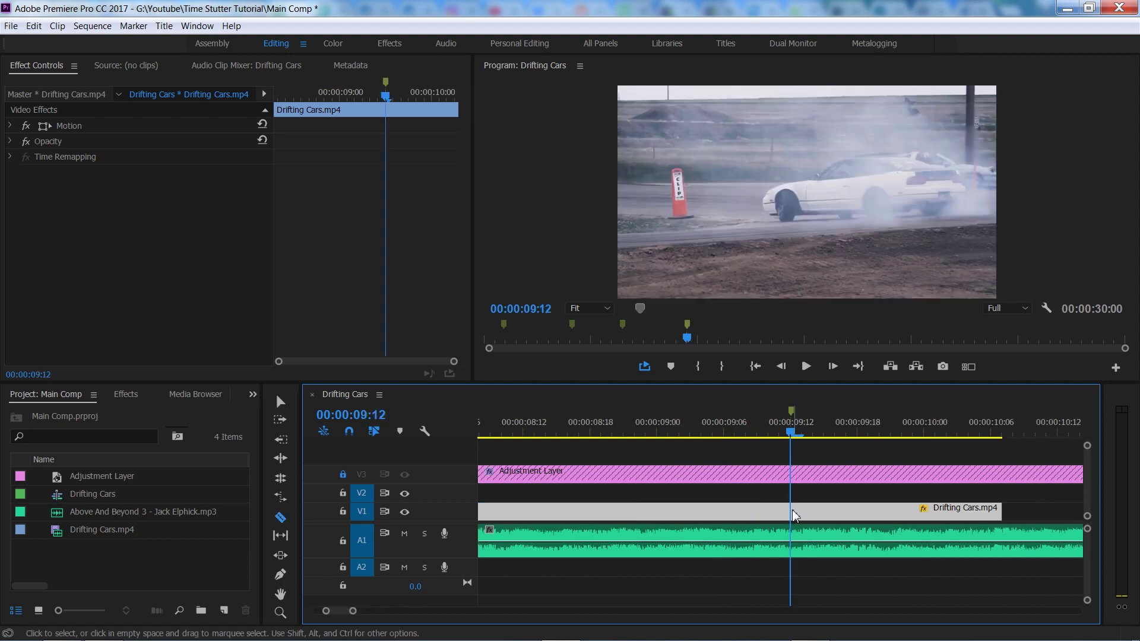
click(792, 511)
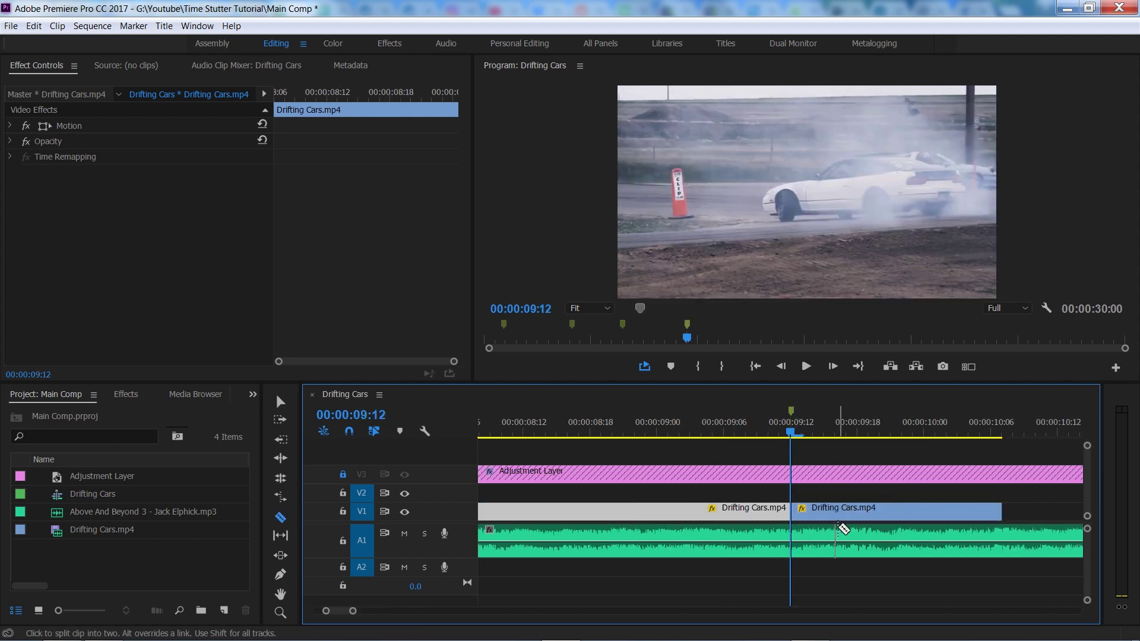
key(Right)
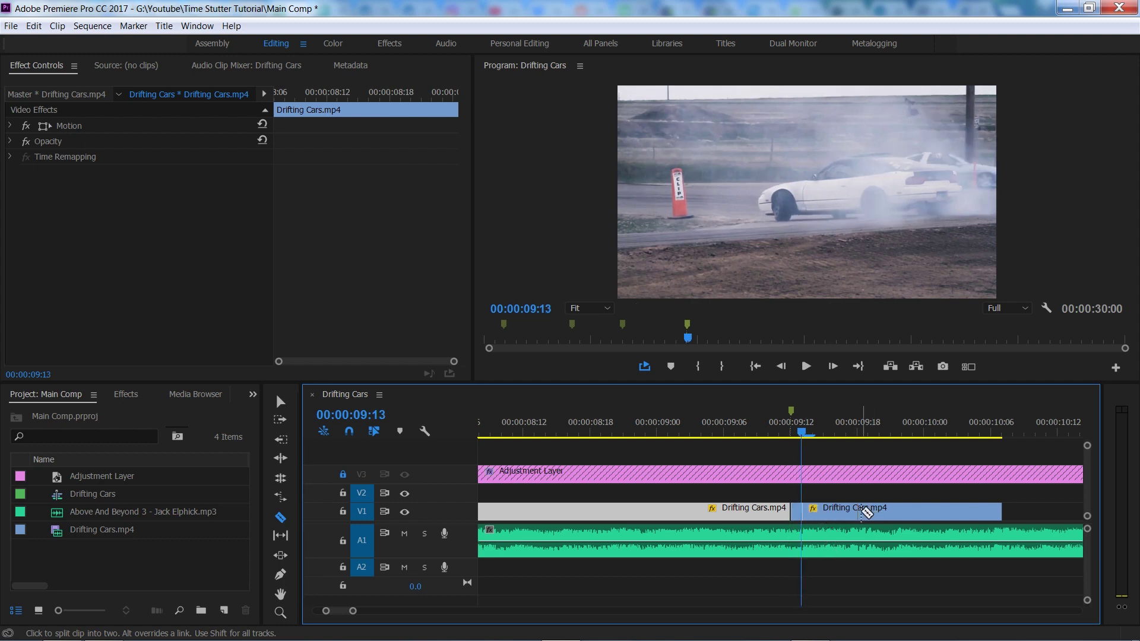
key(minus)
key(v)
drag(855, 511, 948, 511)
Lengthen the small piece starting at 09:12 slightly
click(789, 434)
click(790, 443)
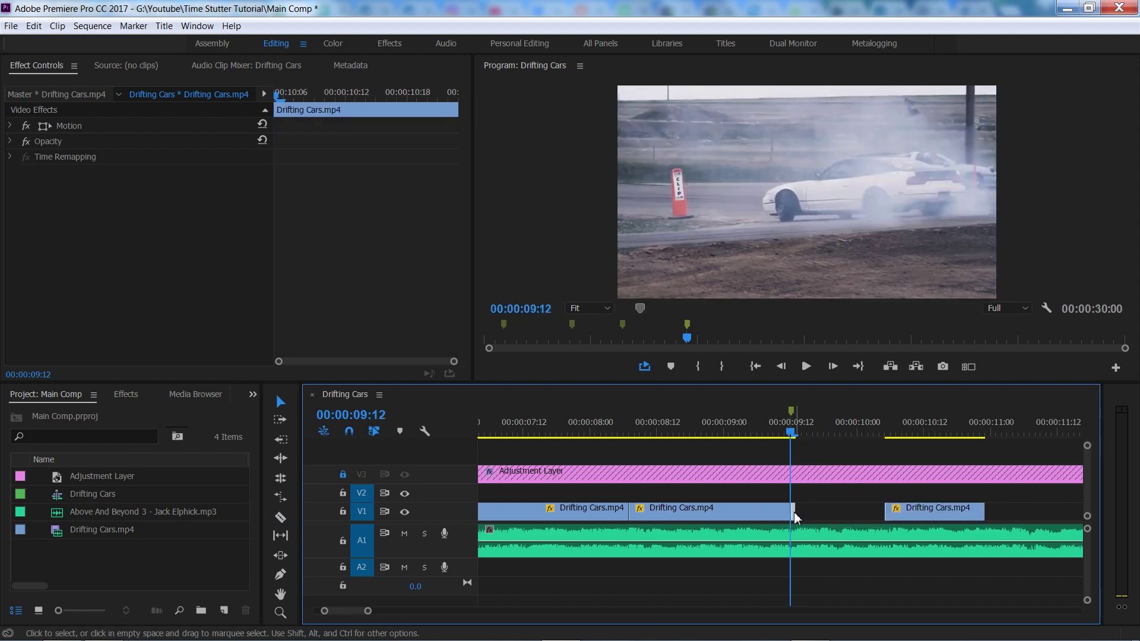
key(Right)
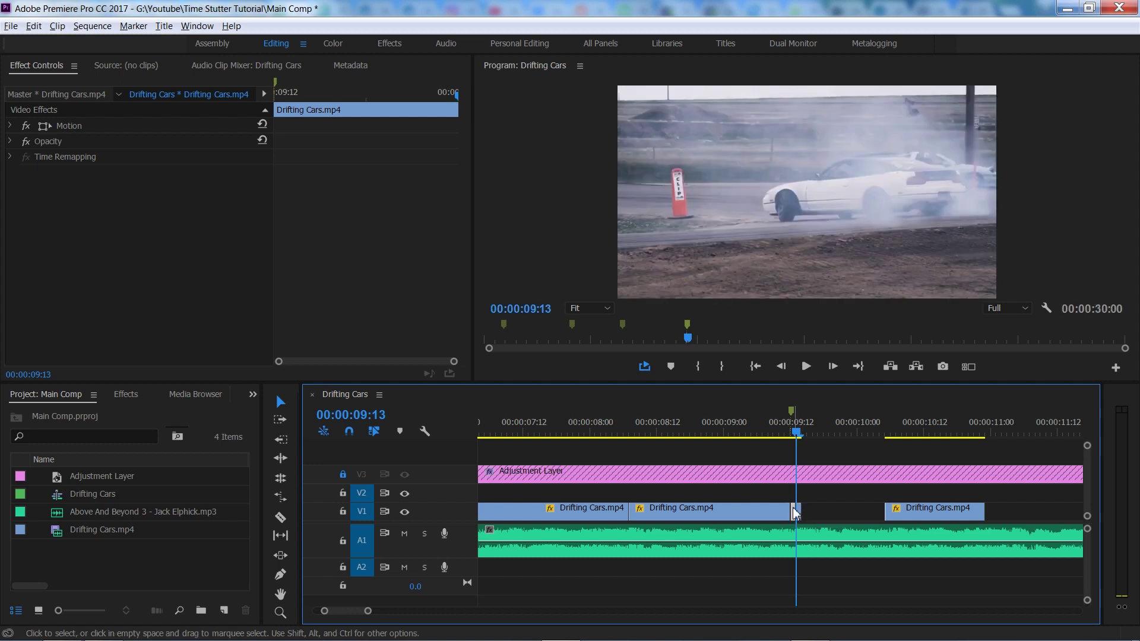
drag(795, 513, 829, 514)
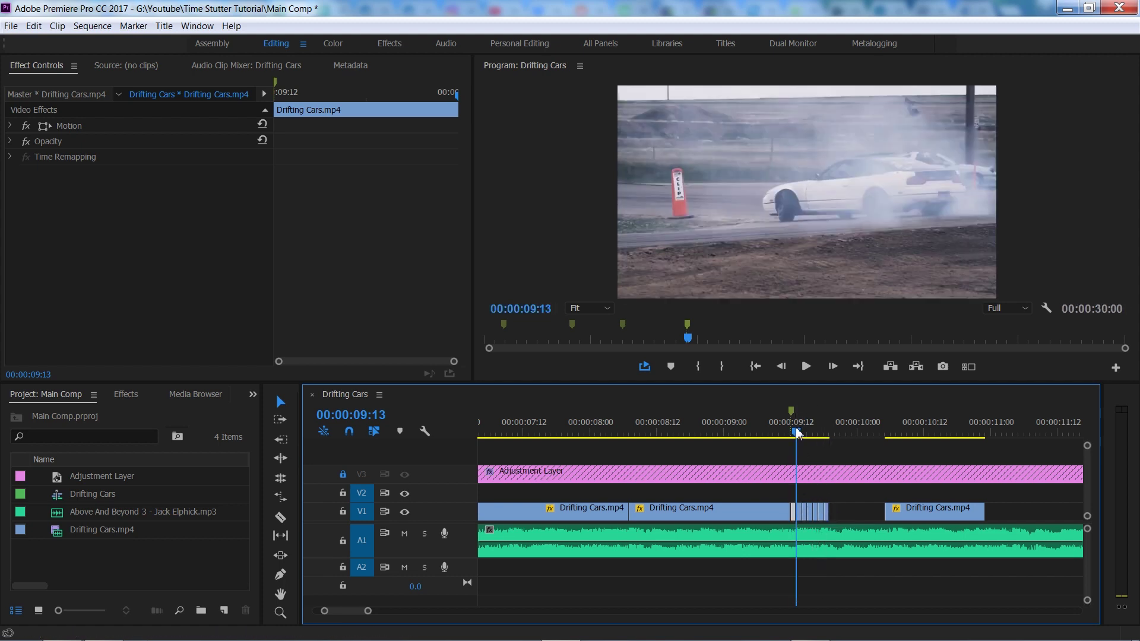
Delete the empty gap so the next clip slides up to 09:16
drag(797, 433, 816, 439)
click(829, 515)
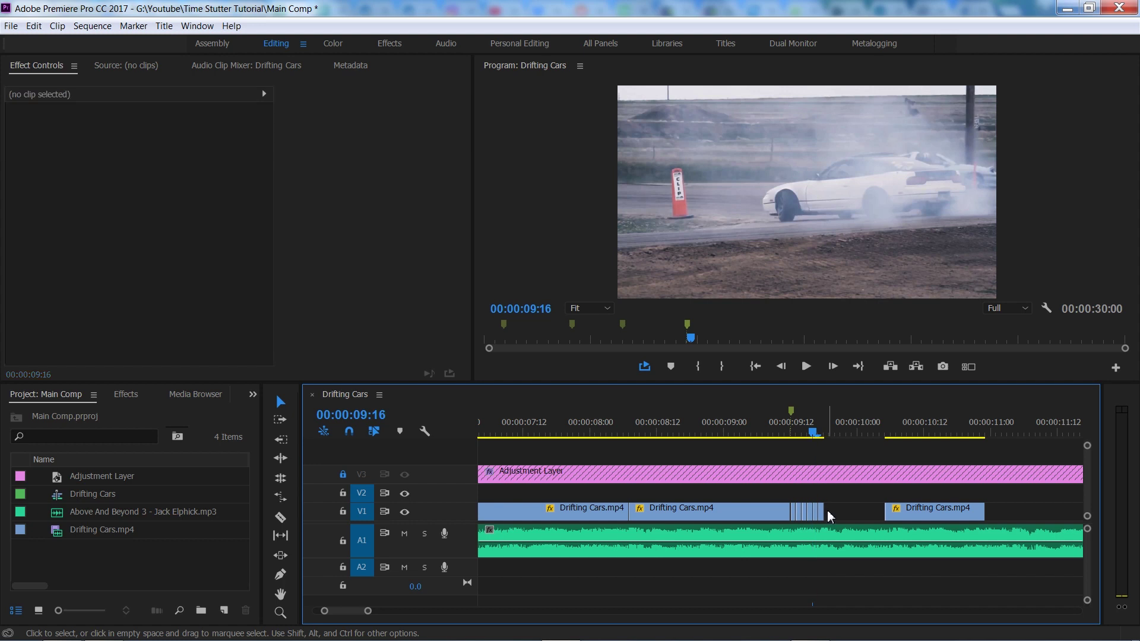
key(Delete)
click(789, 433)
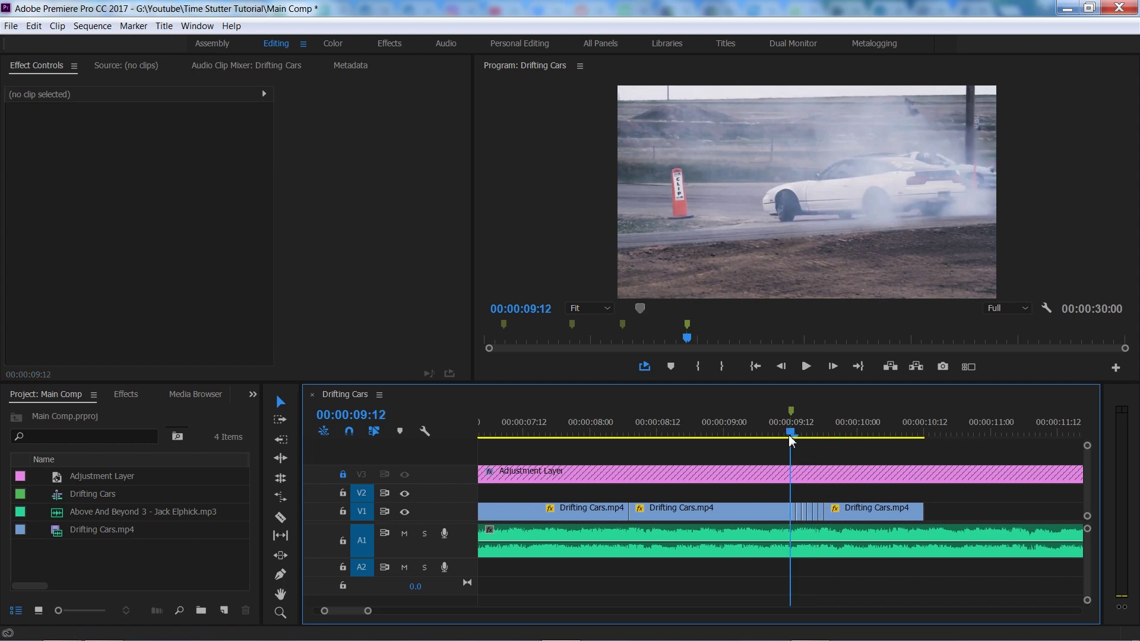
key(=)
key(=)
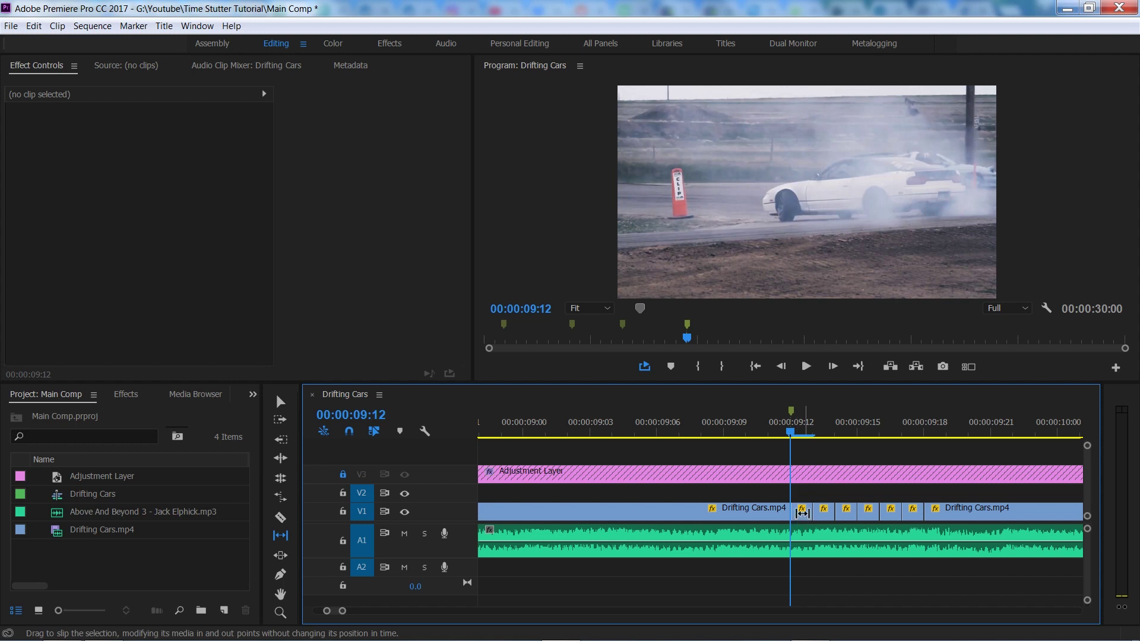
Slip the first four tiny clips, including one two frames earlier and one three later
click(802, 513)
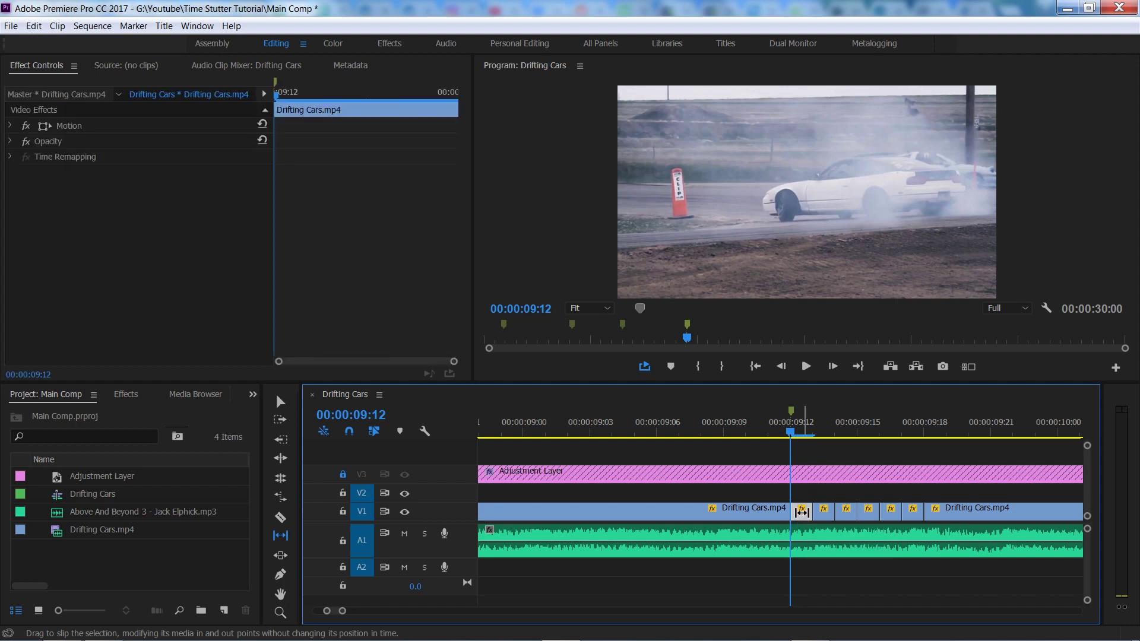
drag(801, 512, 710, 519)
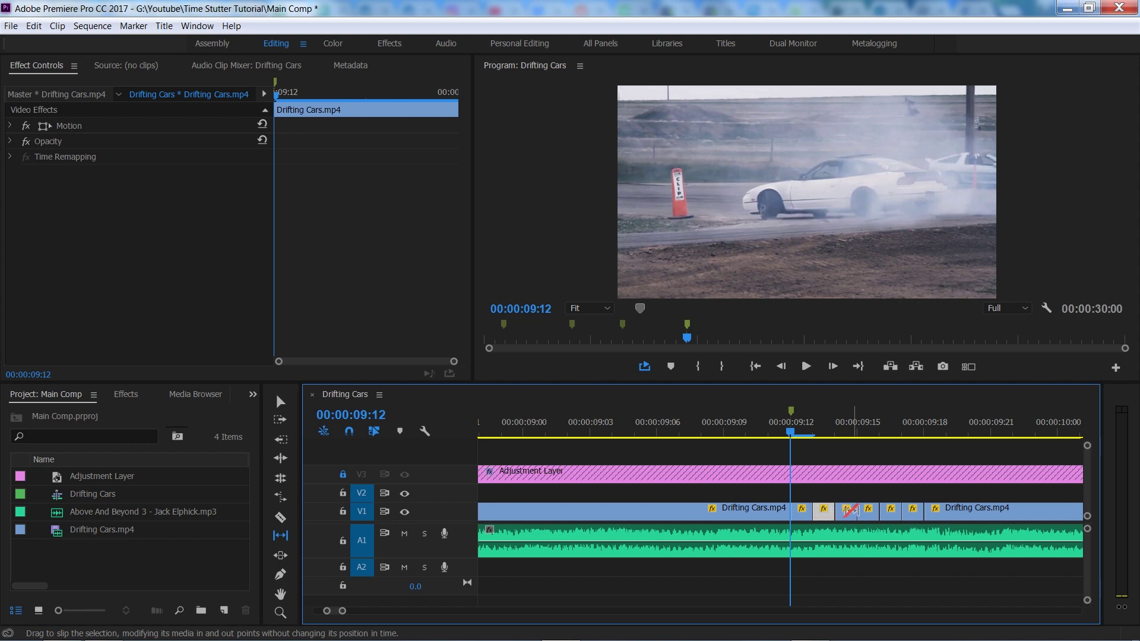
drag(831, 511, 921, 510)
drag(849, 515, 665, 528)
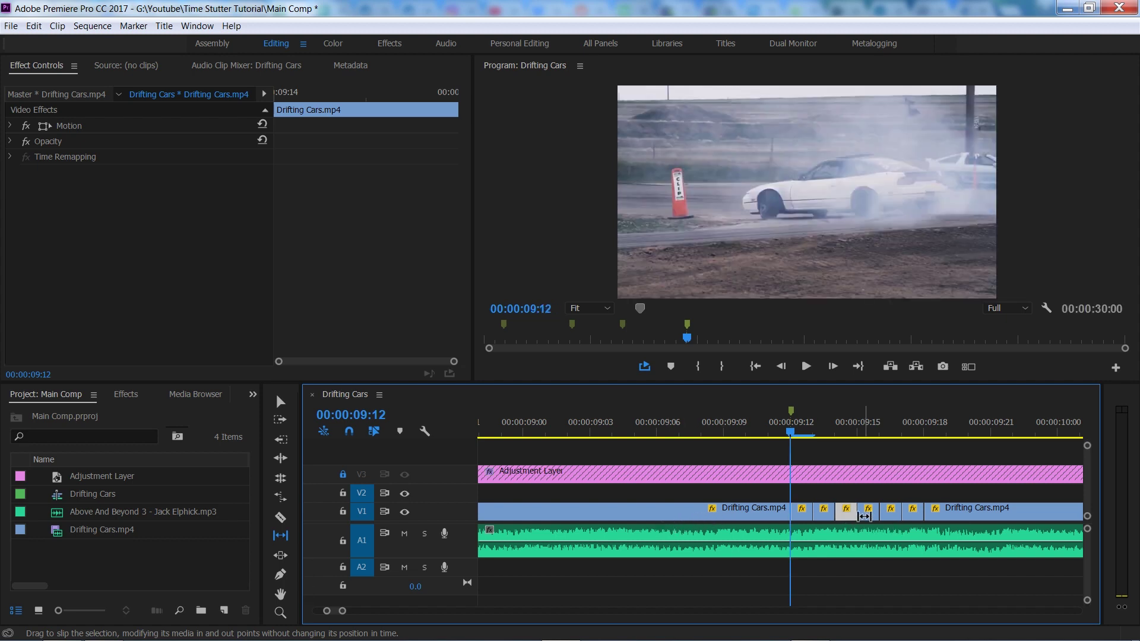
drag(868, 514, 1054, 514)
Slip the remaining clips six frames earlier, ten frames later, and slightly earlier
click(883, 429)
drag(897, 522, 617, 550)
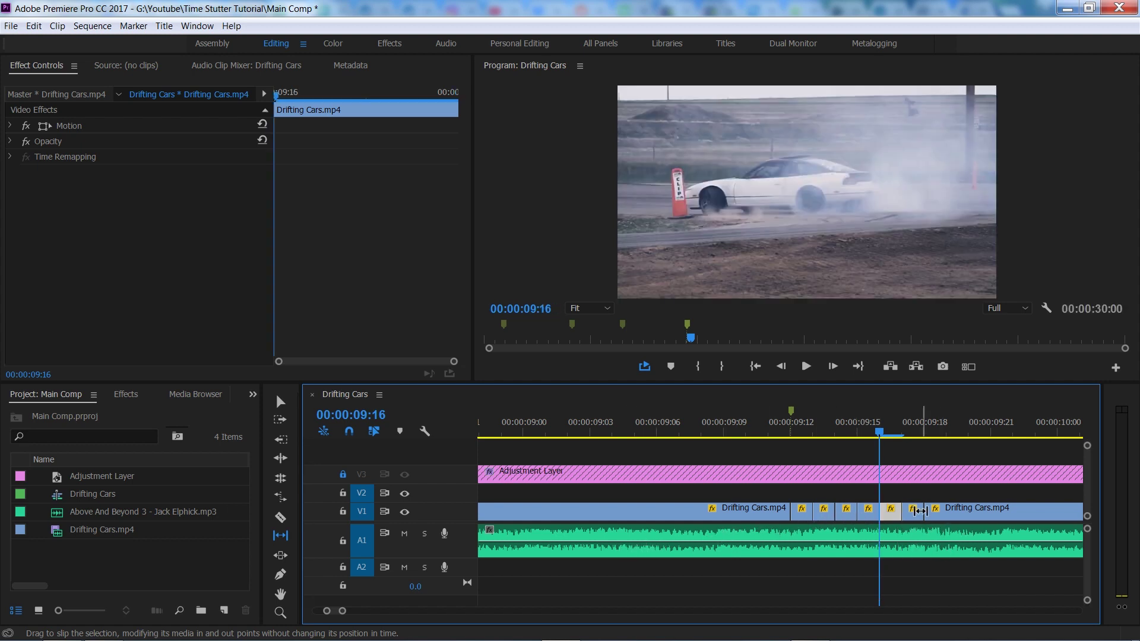
drag(920, 511, 1134, 509)
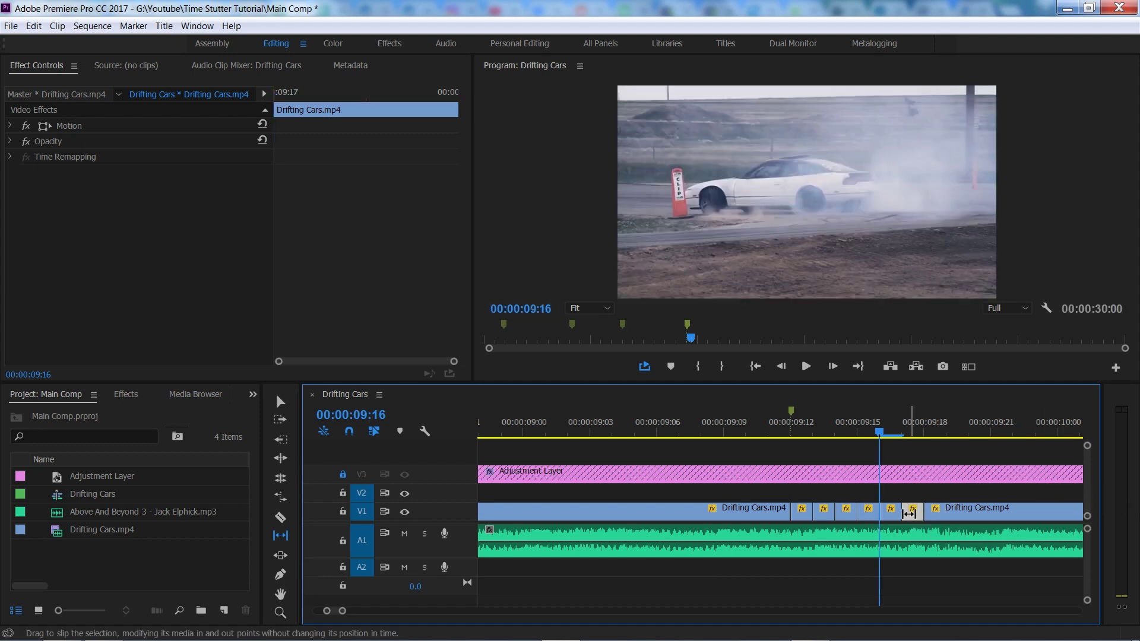
drag(909, 514, 944, 511)
Replay the 09:12 stutter repeatedly from just before it
key(minus)
click(781, 434)
key(space)
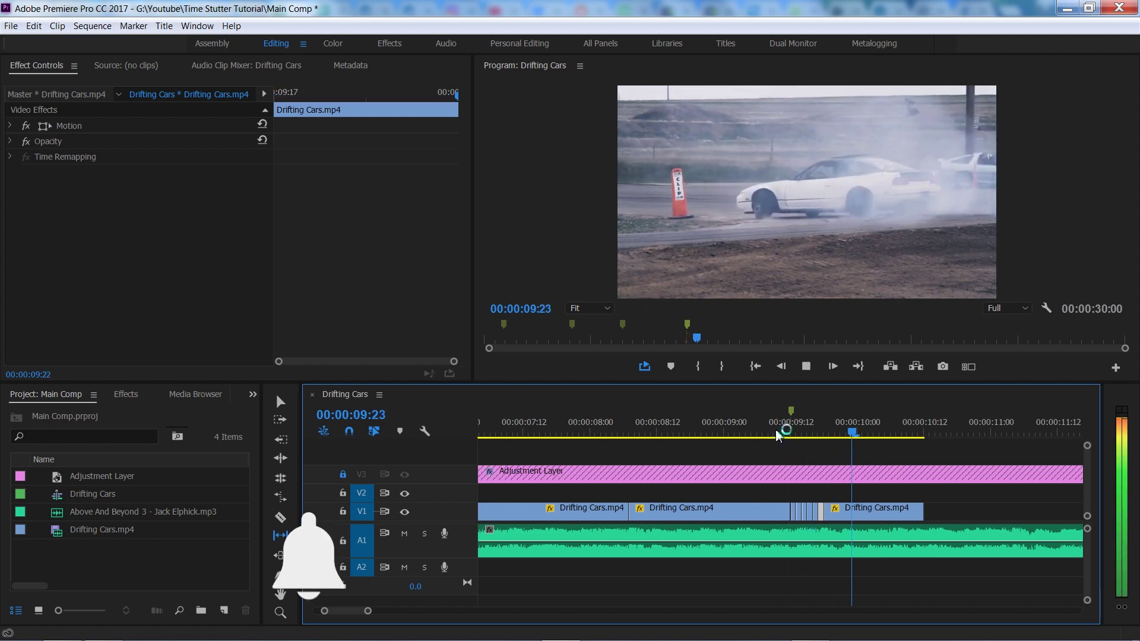
click(774, 433)
click(773, 432)
click(774, 432)
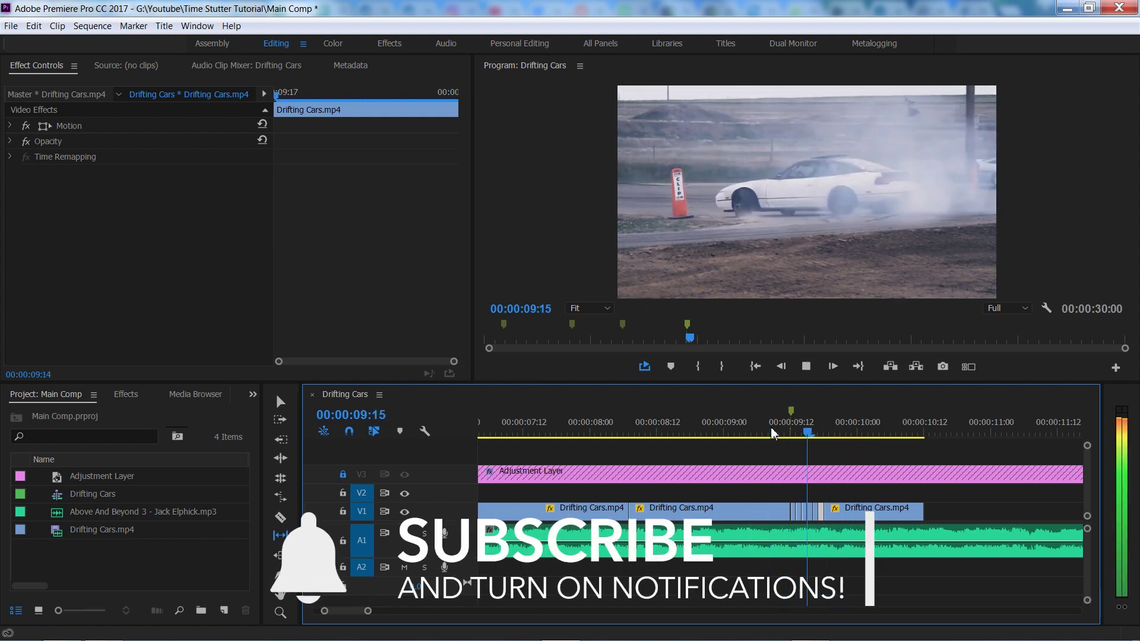
click(773, 432)
click(773, 432)
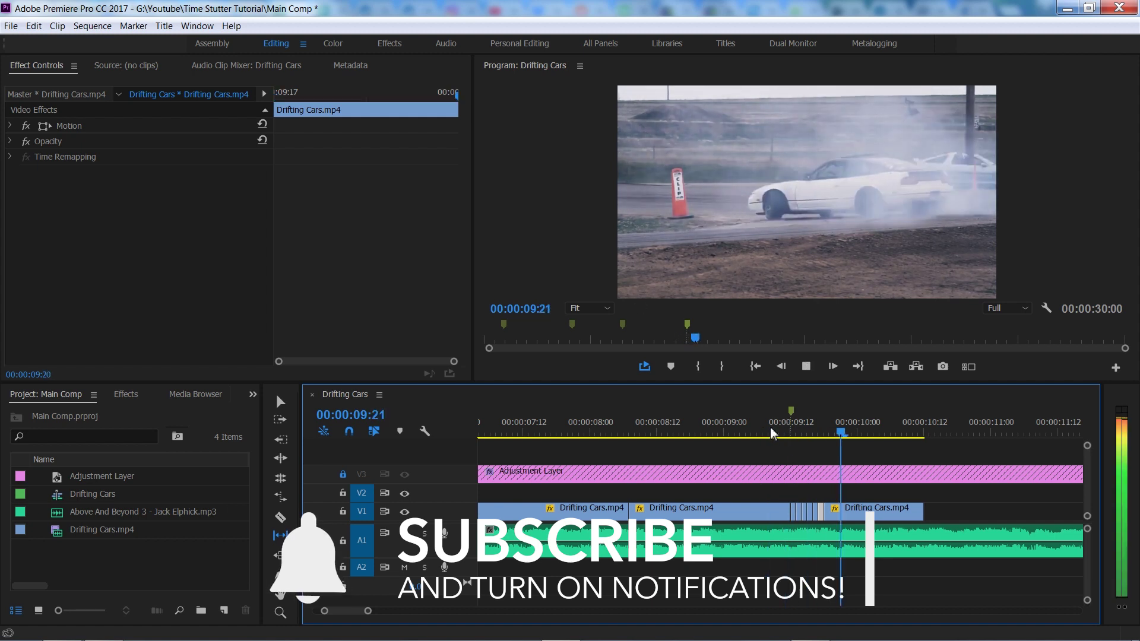
click(774, 432)
key(space)
click(790, 432)
Scrub through the stutter frames from 09:13, then play it from 09:06
key(=)
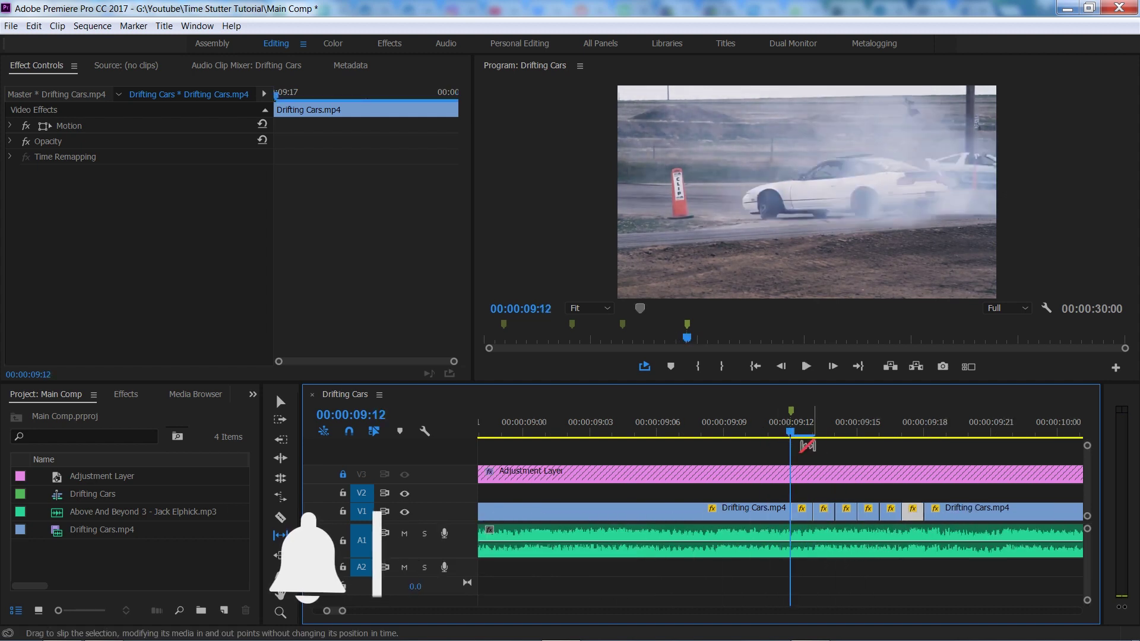
click(813, 431)
drag(816, 429, 790, 433)
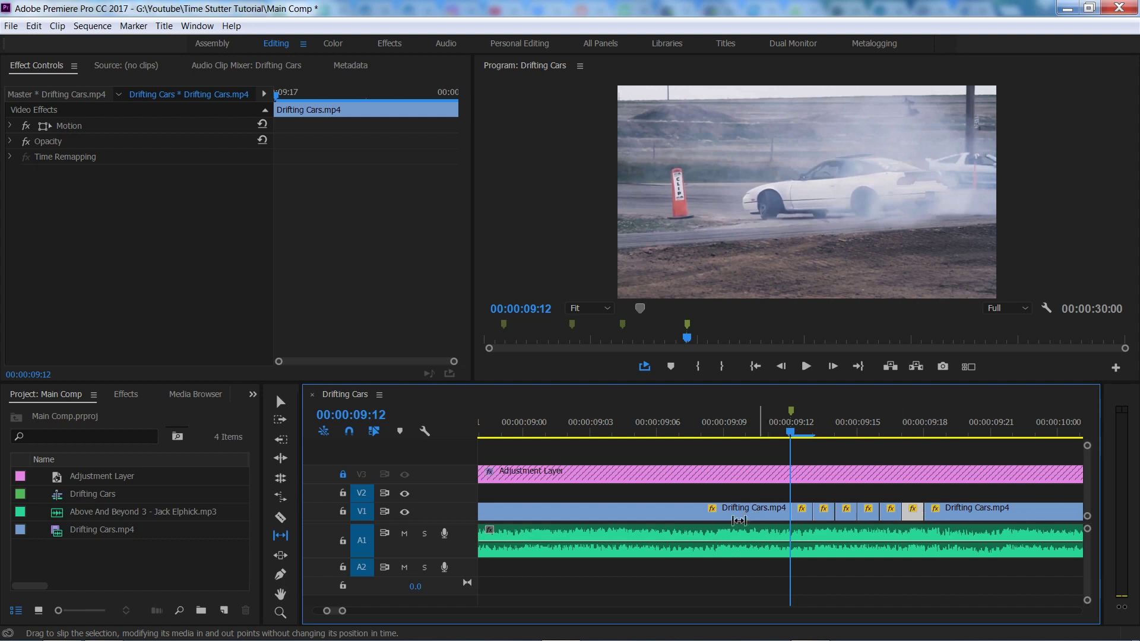
key(minus)
click(756, 432)
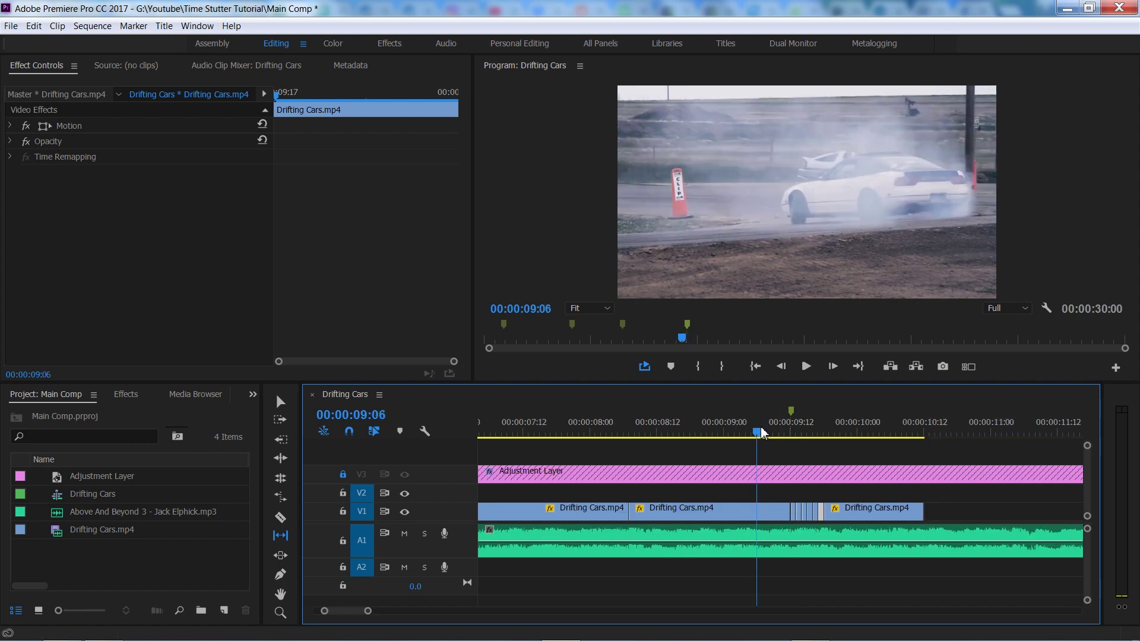
key(space)
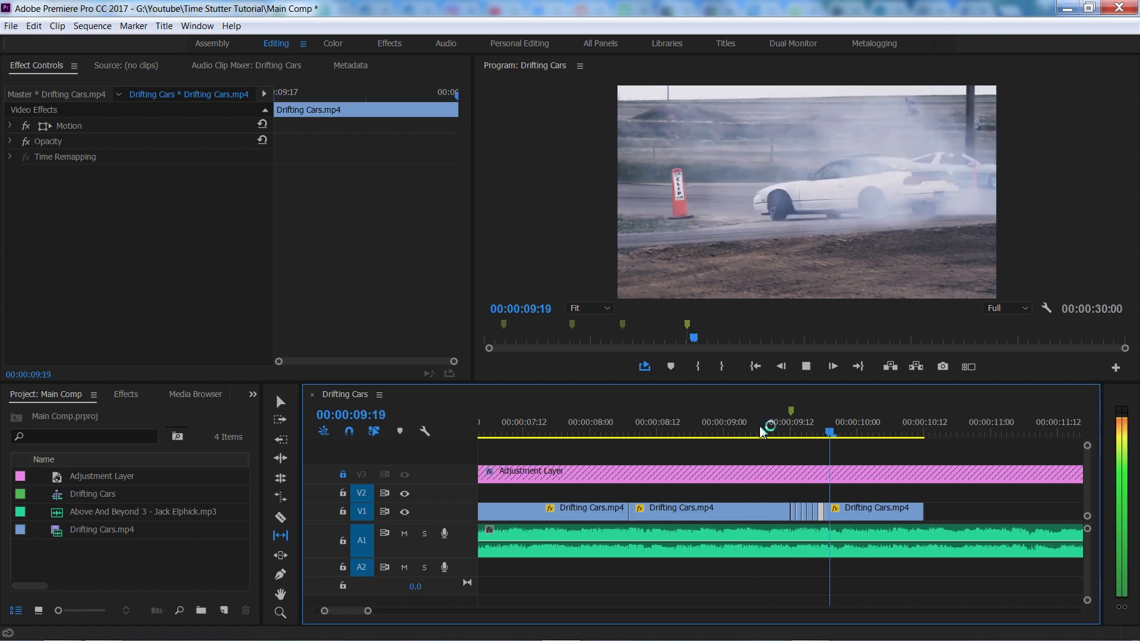
click(760, 425)
key(minus)
key(minus)
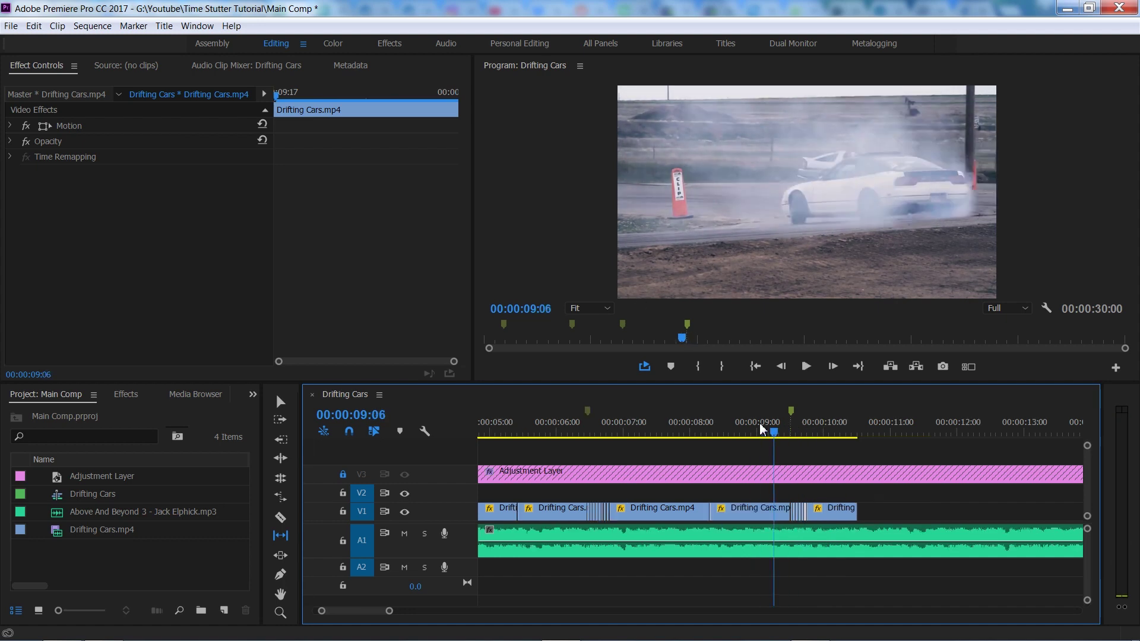
click(577, 430)
key(minus)
key(minus)
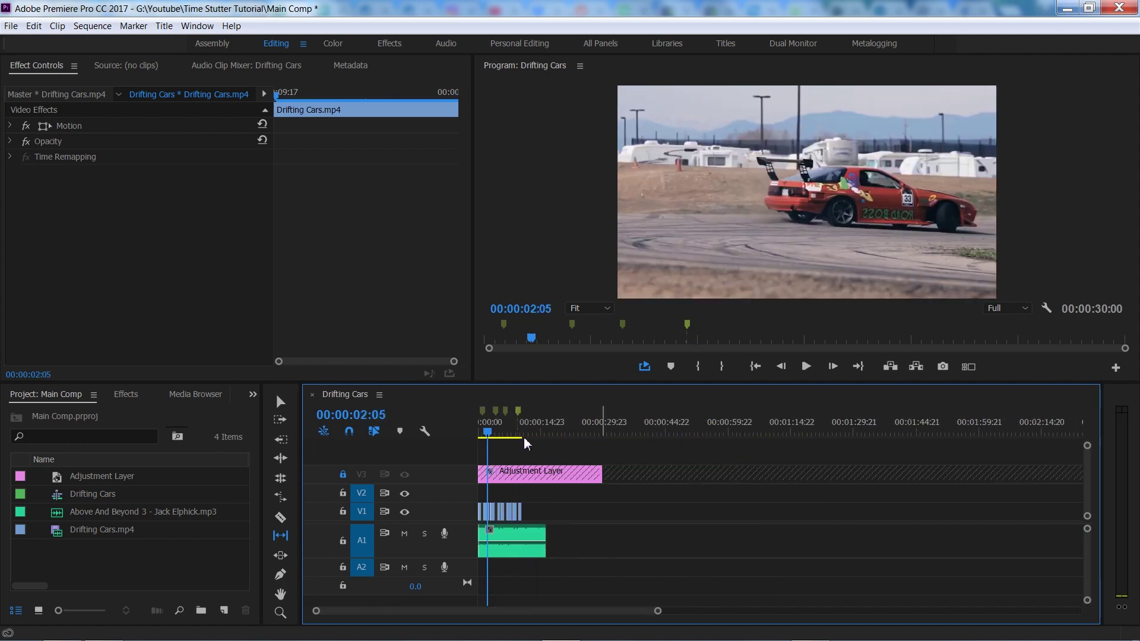
key(Home)
key(space)
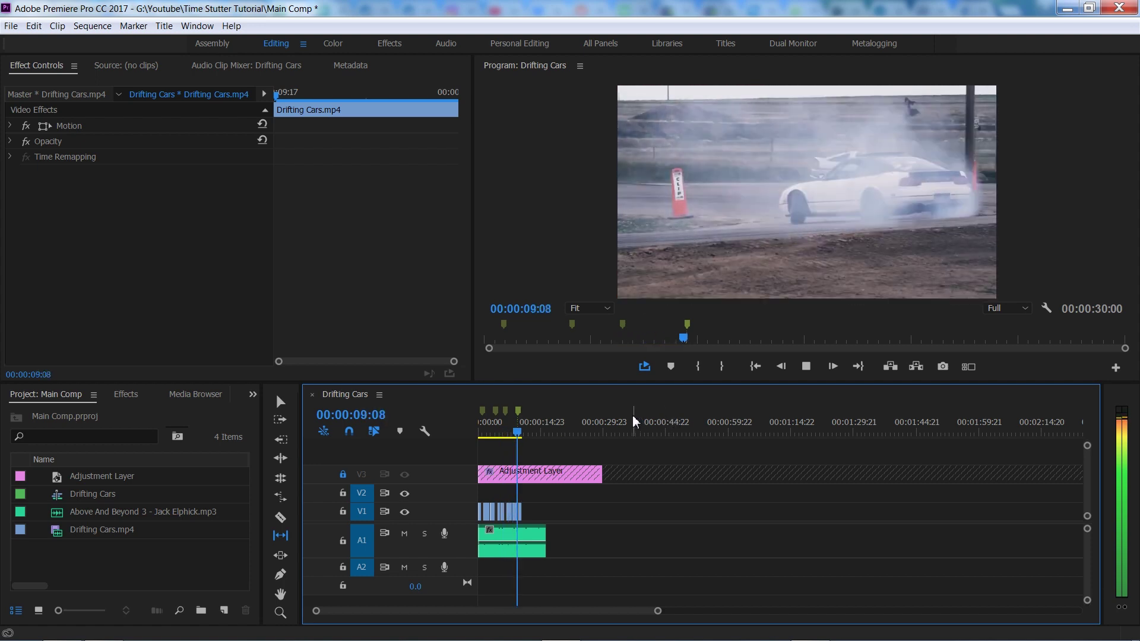
drag(524, 428, 455, 436)
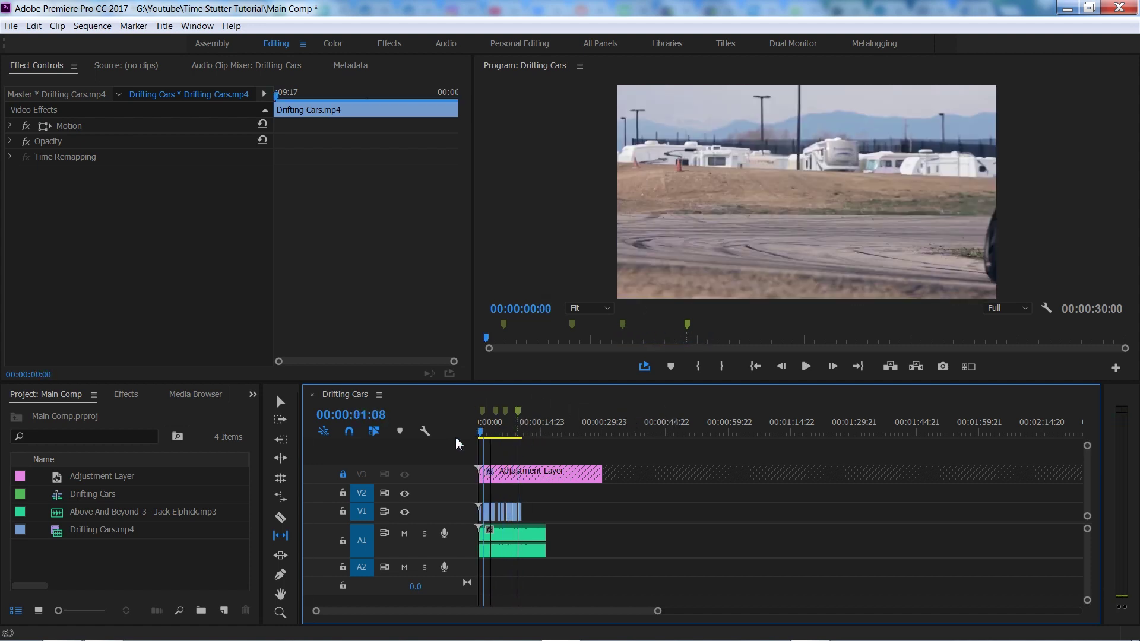
key(equal)
key(equal)
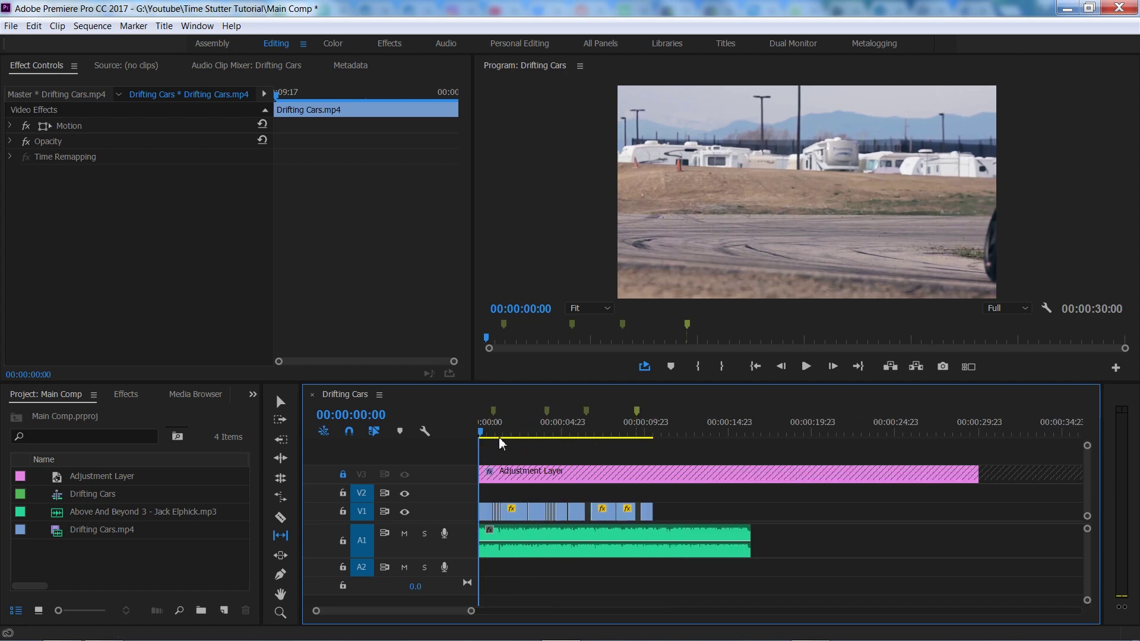
key(equal)
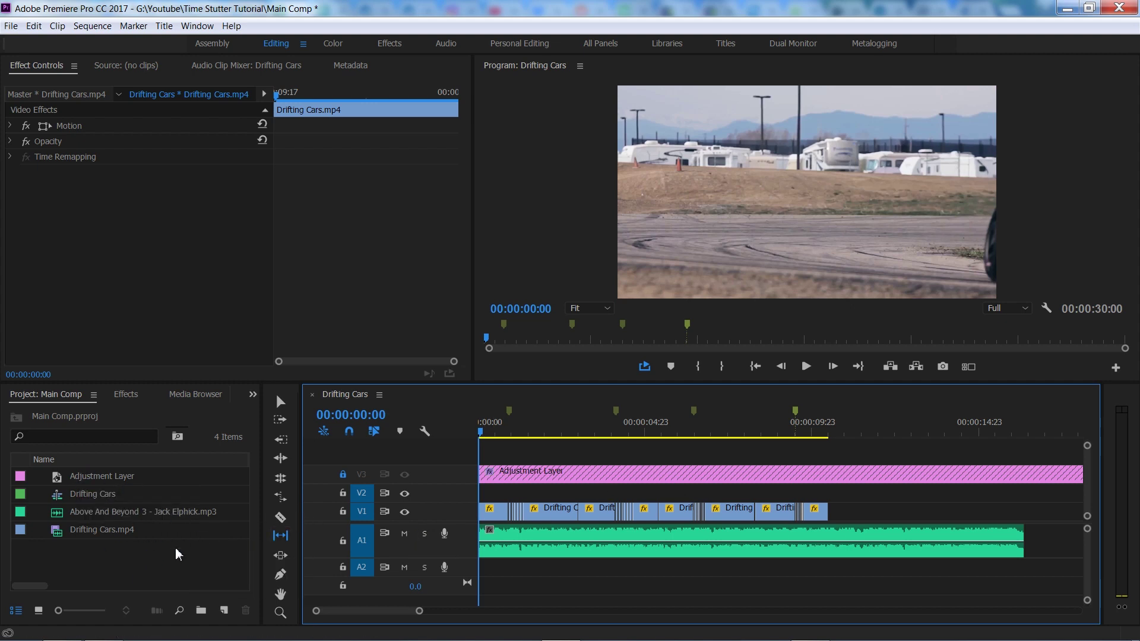
click(224, 610)
Create a new Adjustment Layer and place it on track V2
click(255, 480)
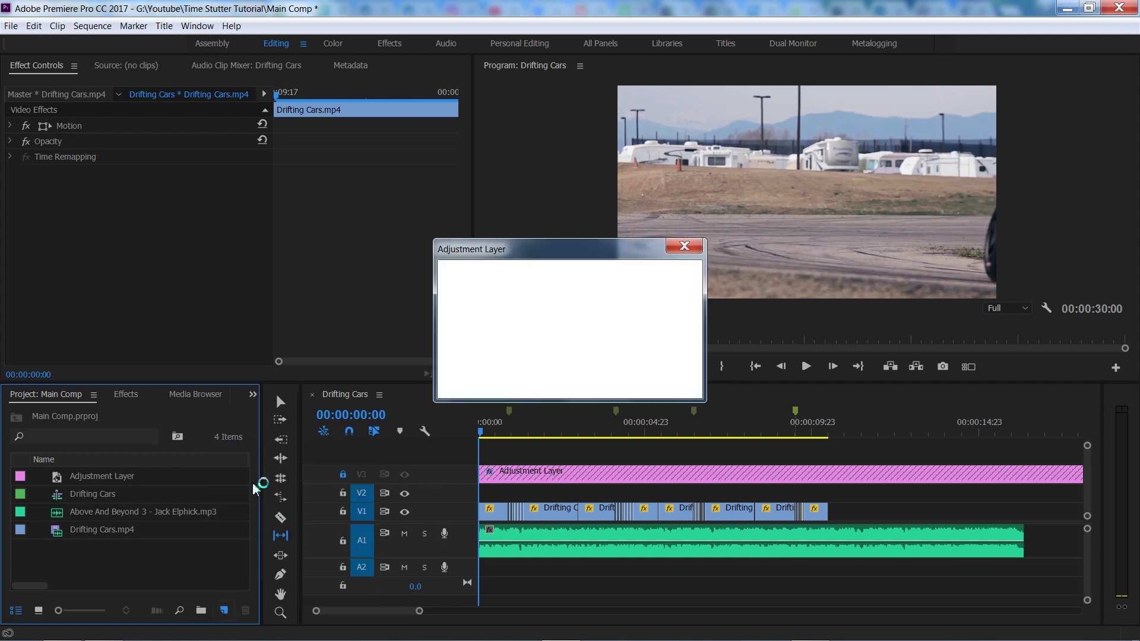
click(594, 380)
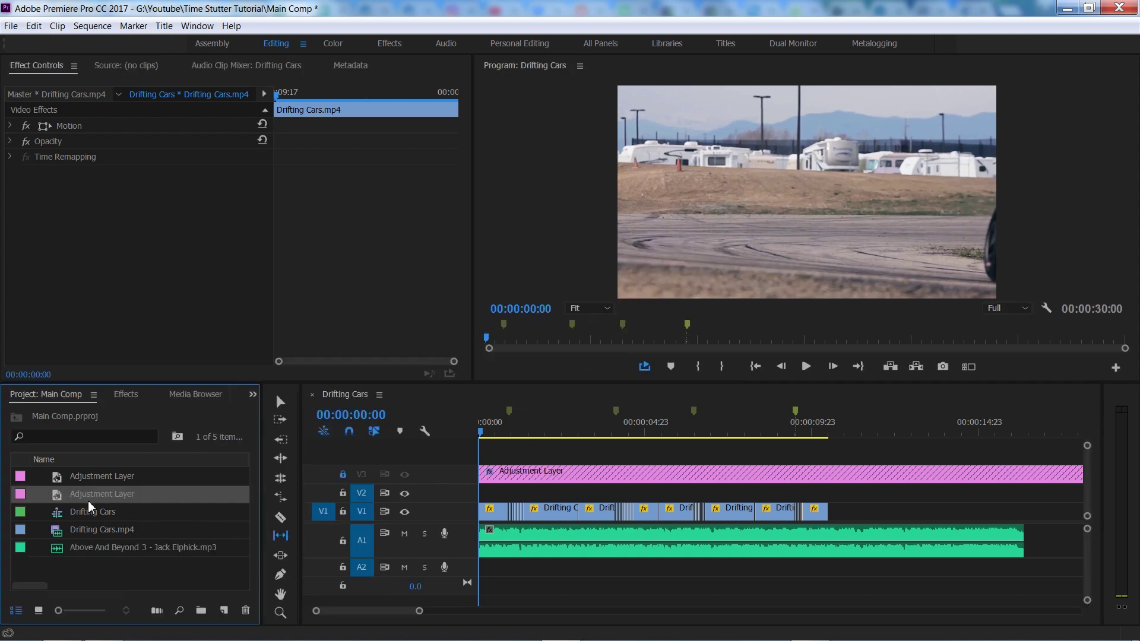
drag(76, 508, 495, 490)
Trim the adjustment layer to a short piece and move it to 00:00:00:18
key(equal)
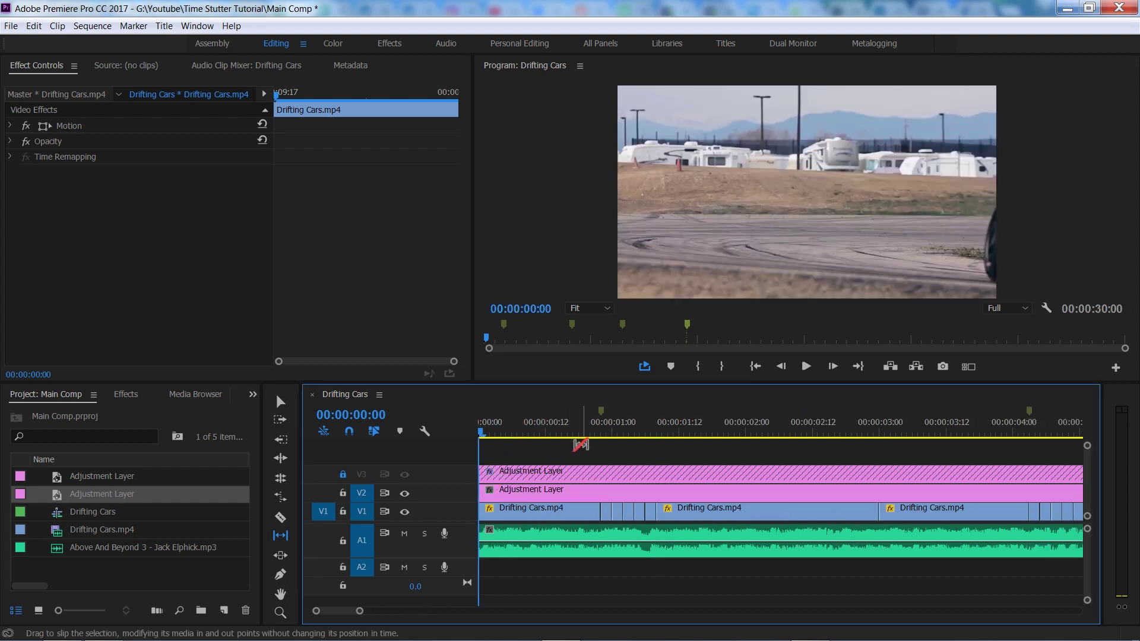
key(equal)
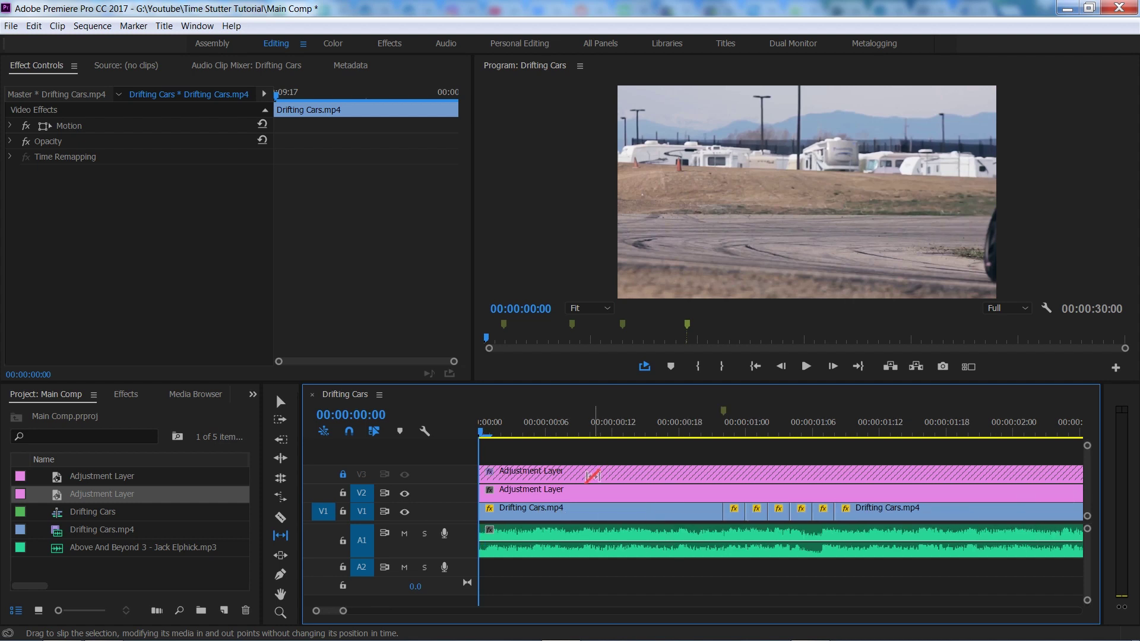
key(Right)
key(c)
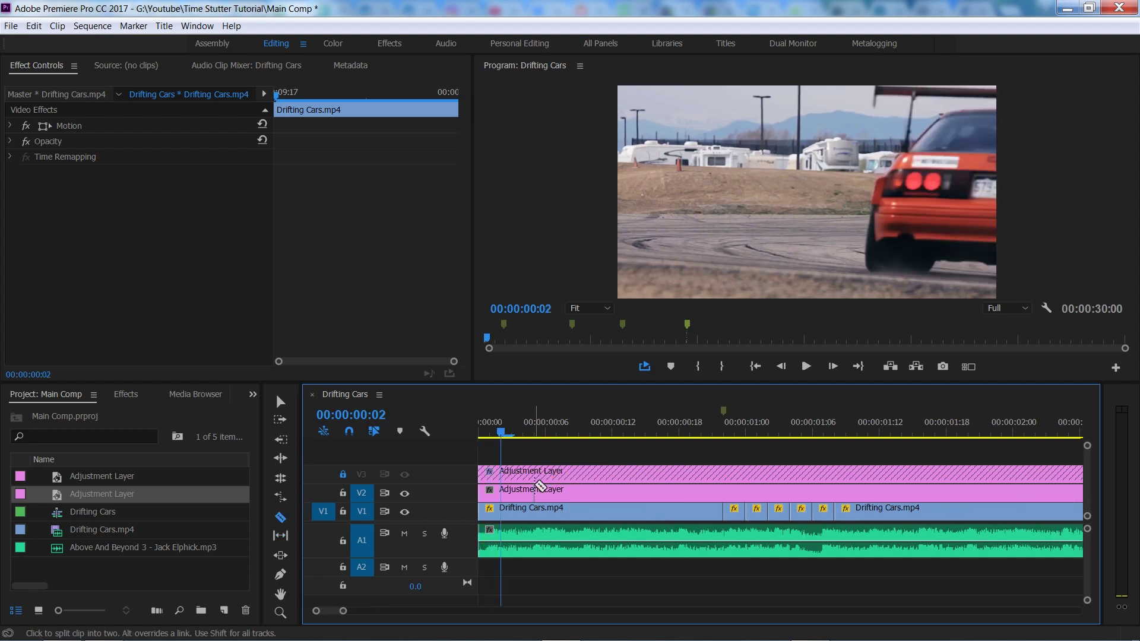
key(v)
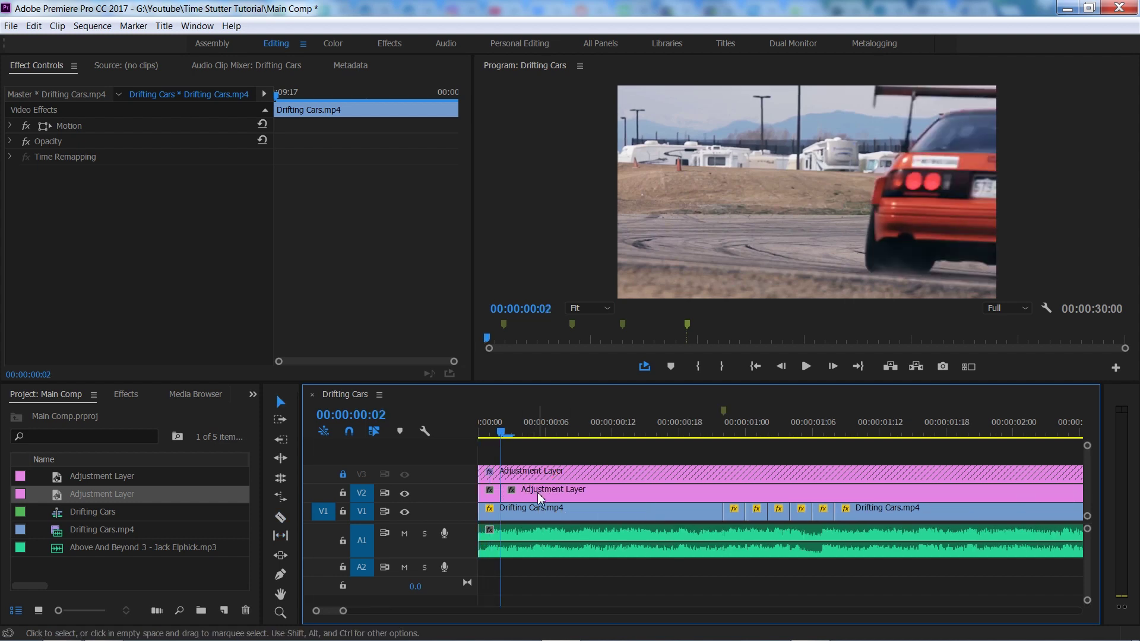
click(536, 493)
key(Delete)
drag(490, 495, 691, 495)
key(Down)
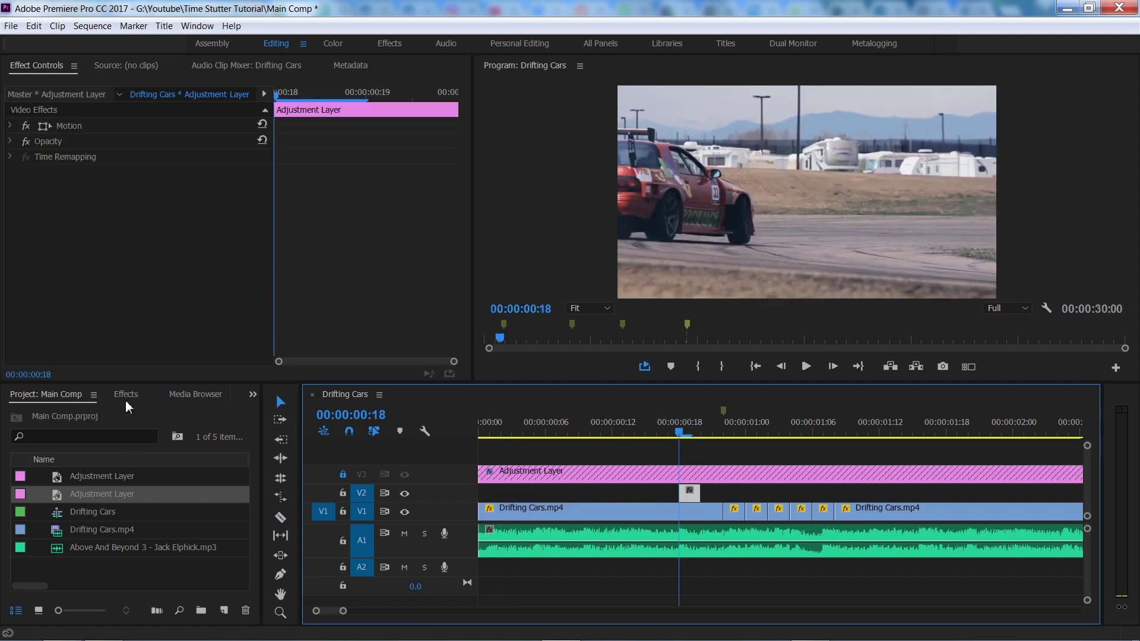
click(125, 396)
Search the effects for 'blur' and apply Gaussian Blur to the short adjustment clip
click(108, 414)
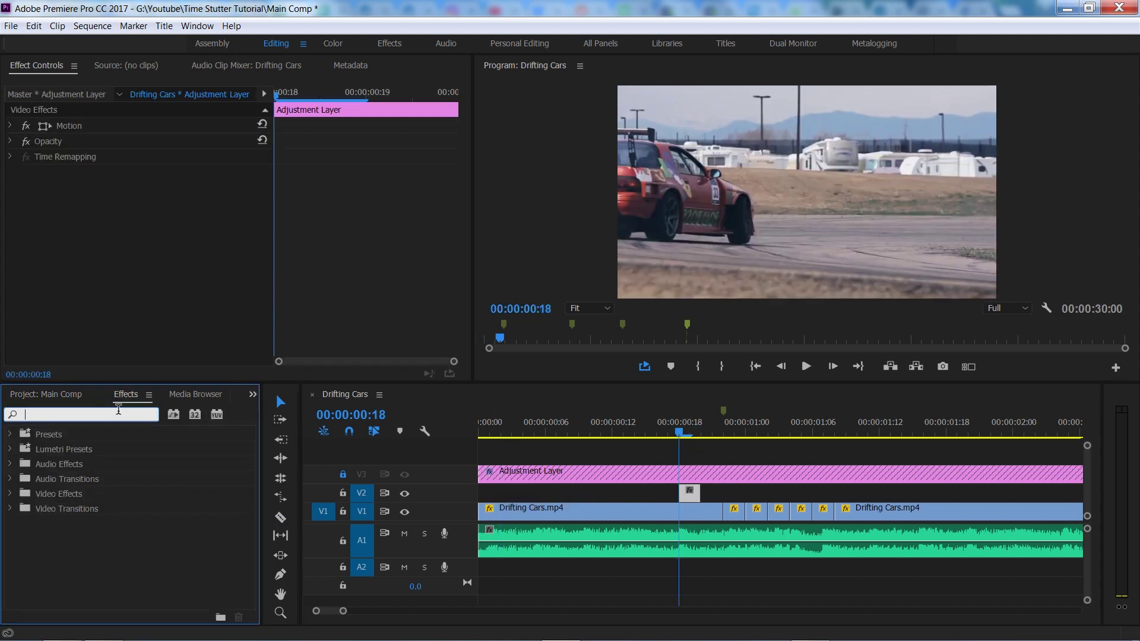
text(blur)
scroll(174, 524, down, 5)
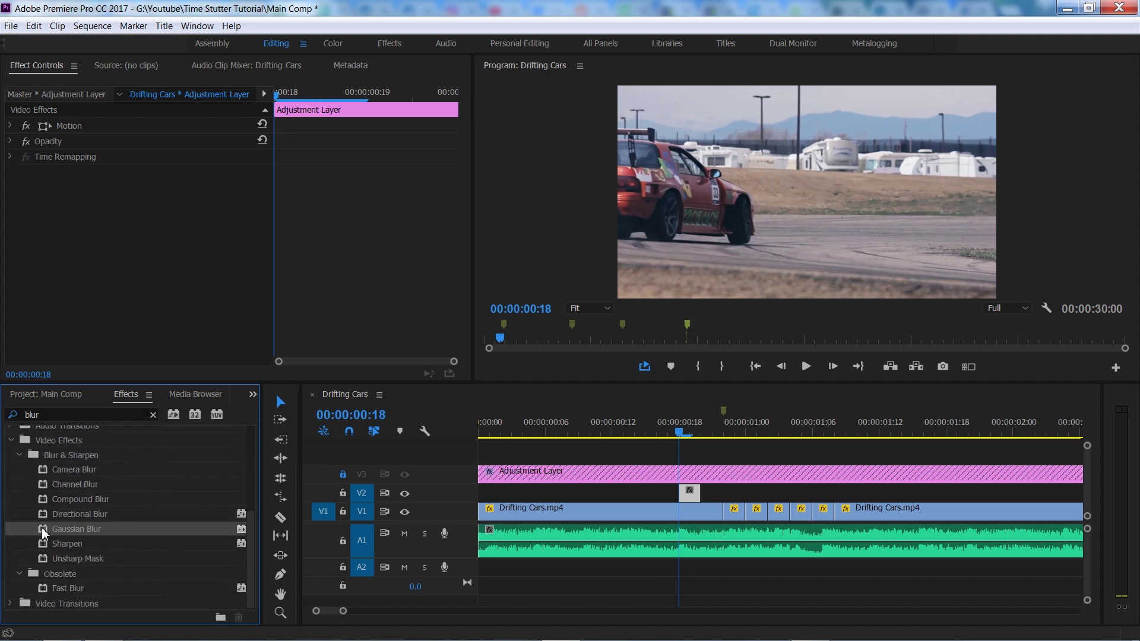
drag(42, 527, 690, 492)
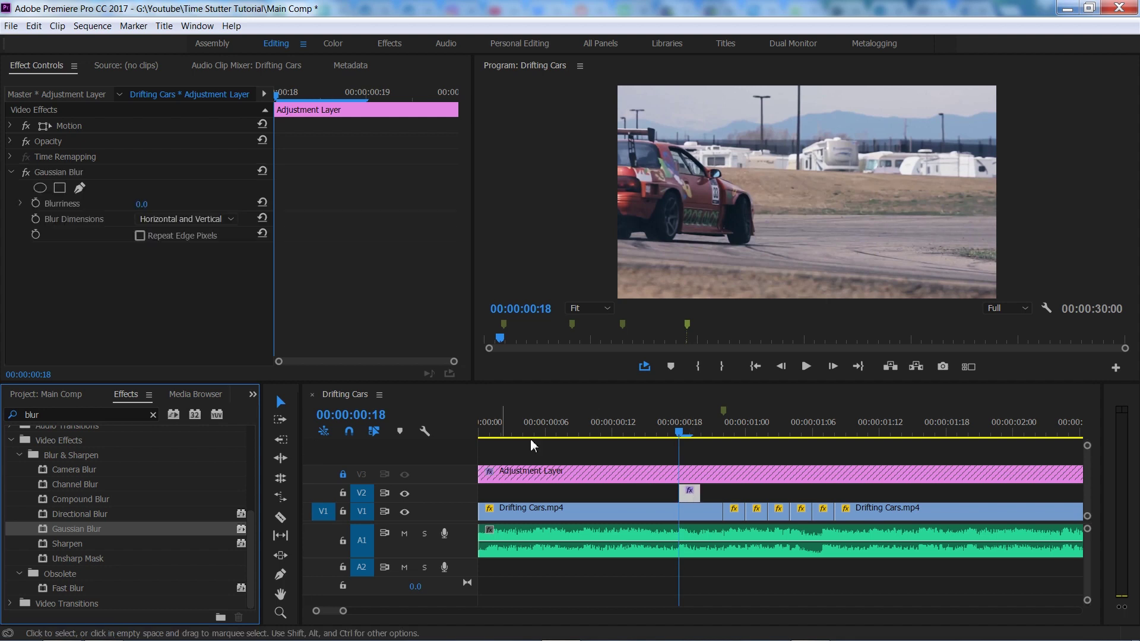
Set the blur to Horizontal, tick Repeat Edge Pixels, set Blurriness 70, then shift the clip slightly later
click(156, 226)
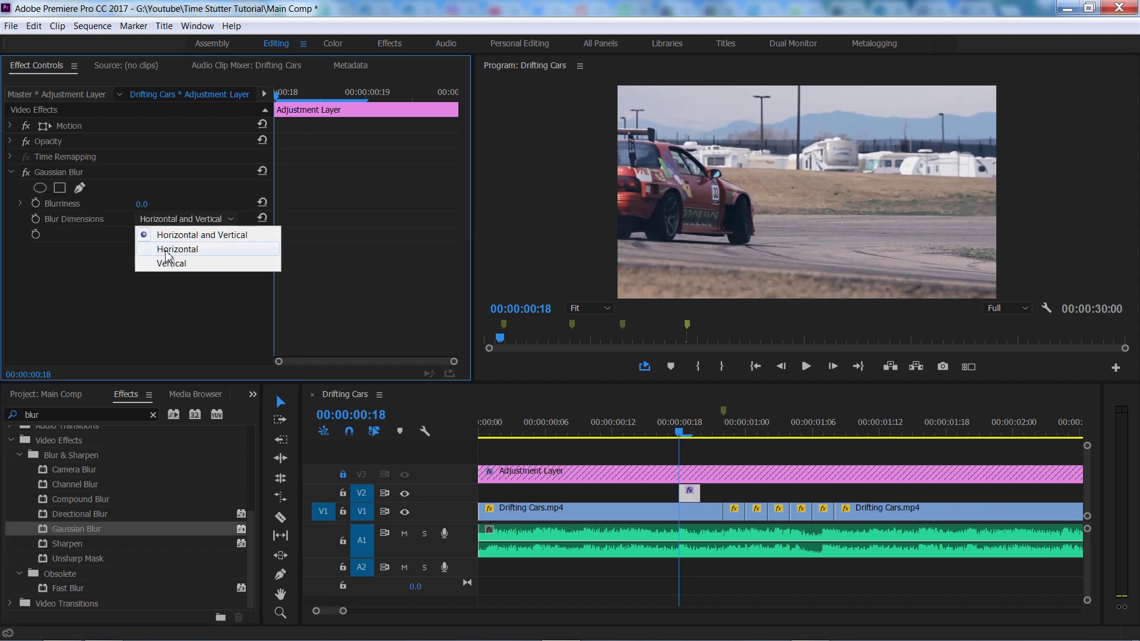
click(168, 249)
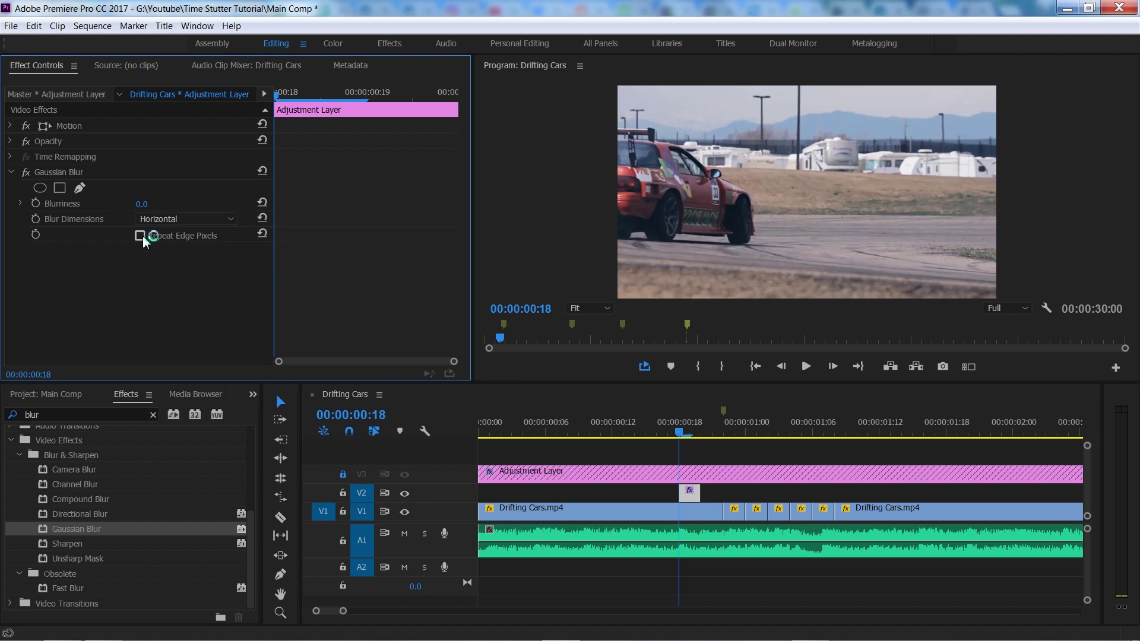
click(140, 236)
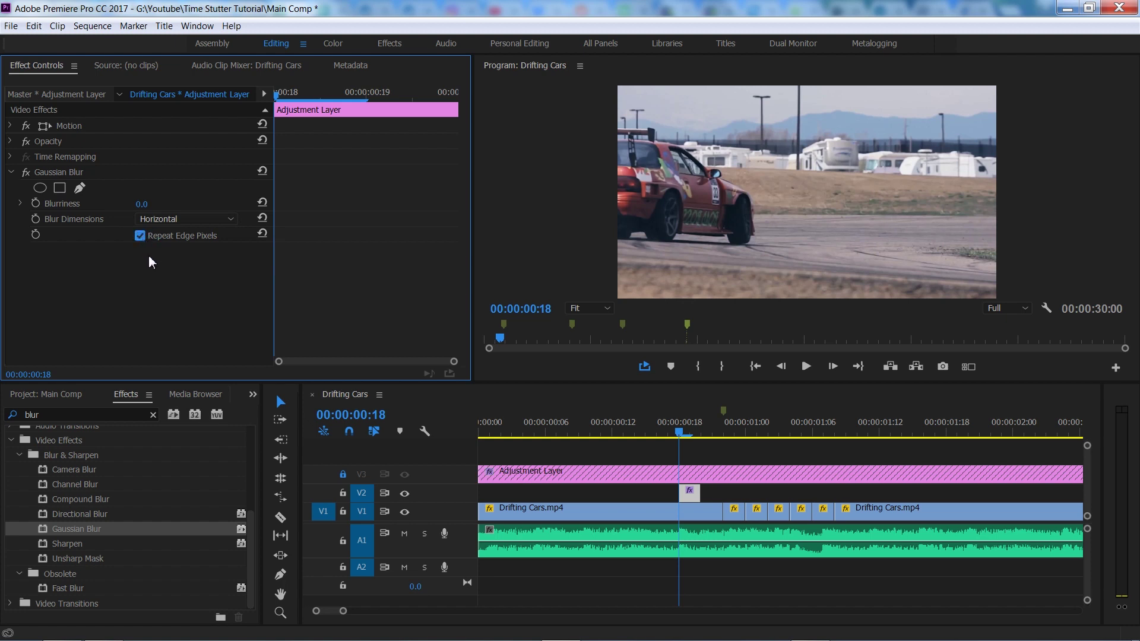
click(143, 204)
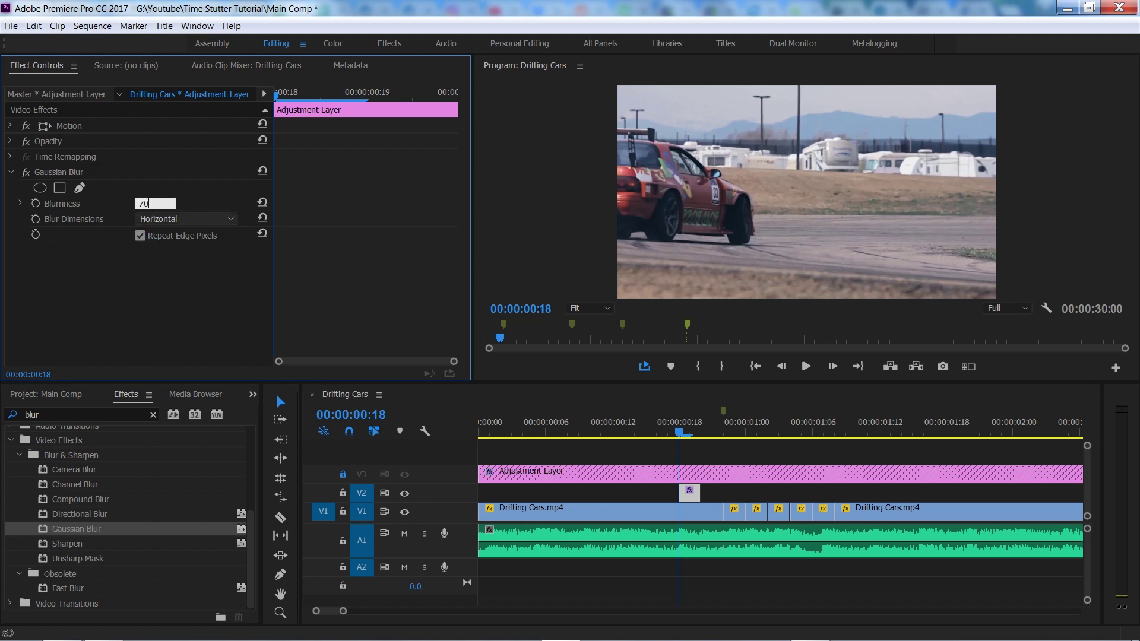
text(70)
key(Return)
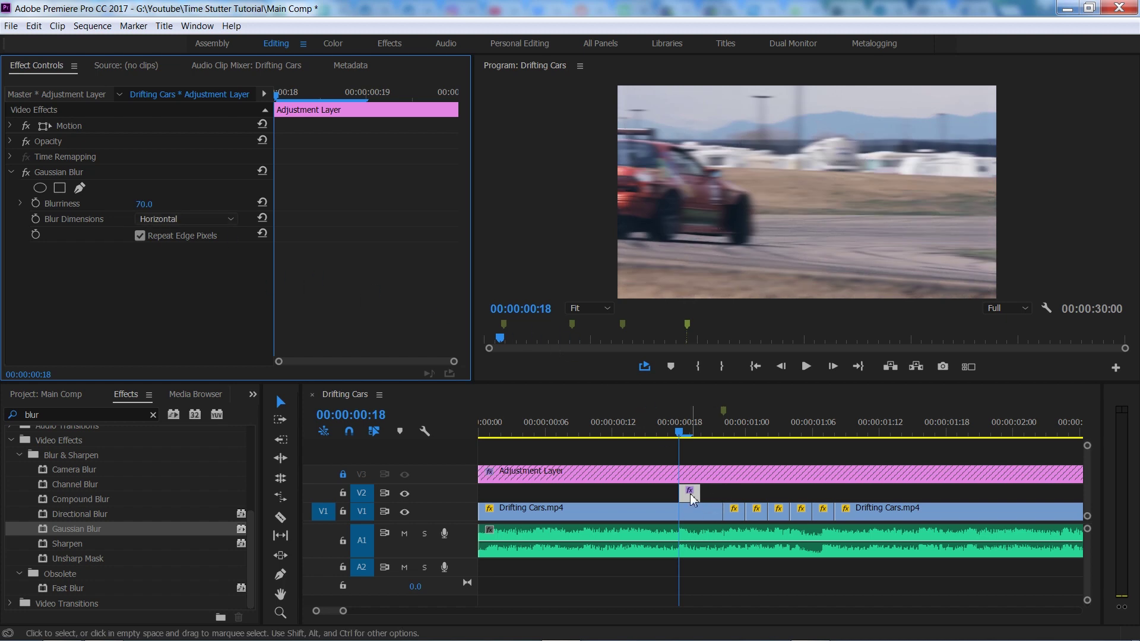
drag(690, 493, 720, 492)
With the playhead at 00:00:00:22, duplicate the blurred adjustment clip further right on V2
click(723, 430)
key(equal)
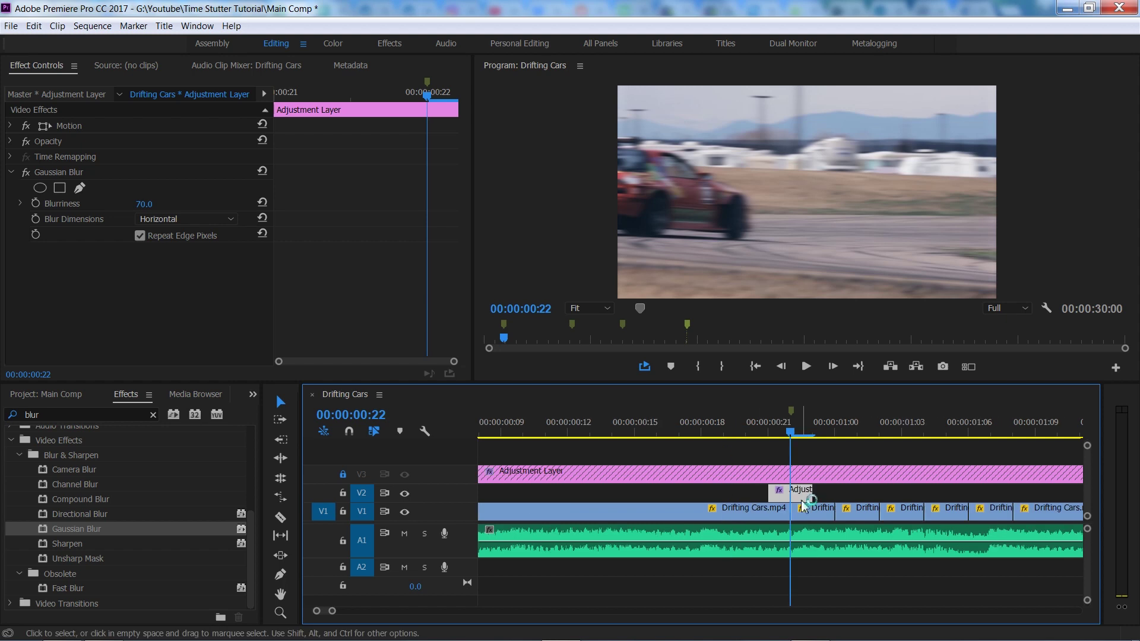
drag(786, 499, 952, 501)
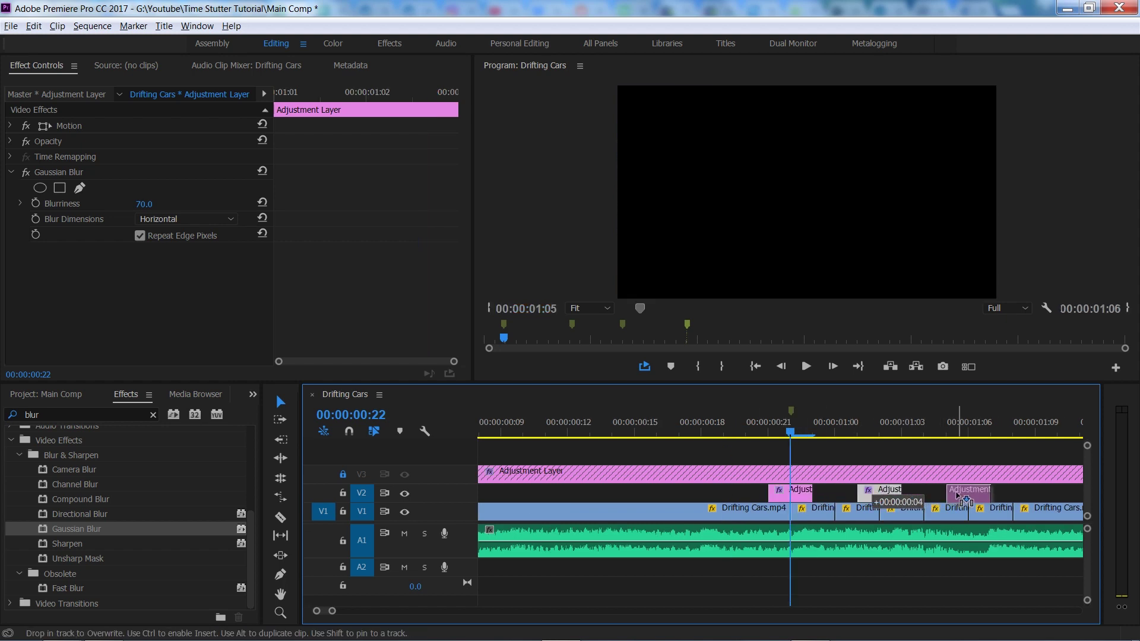
key(minus)
key(minus)
Preview the blurred stutter section, then select the three blurred adjustment clips
mouse_move(563, 431)
mouse_down()
mouse_move(606, 430)
mouse_move(560, 432)
mouse_up()
key(space)
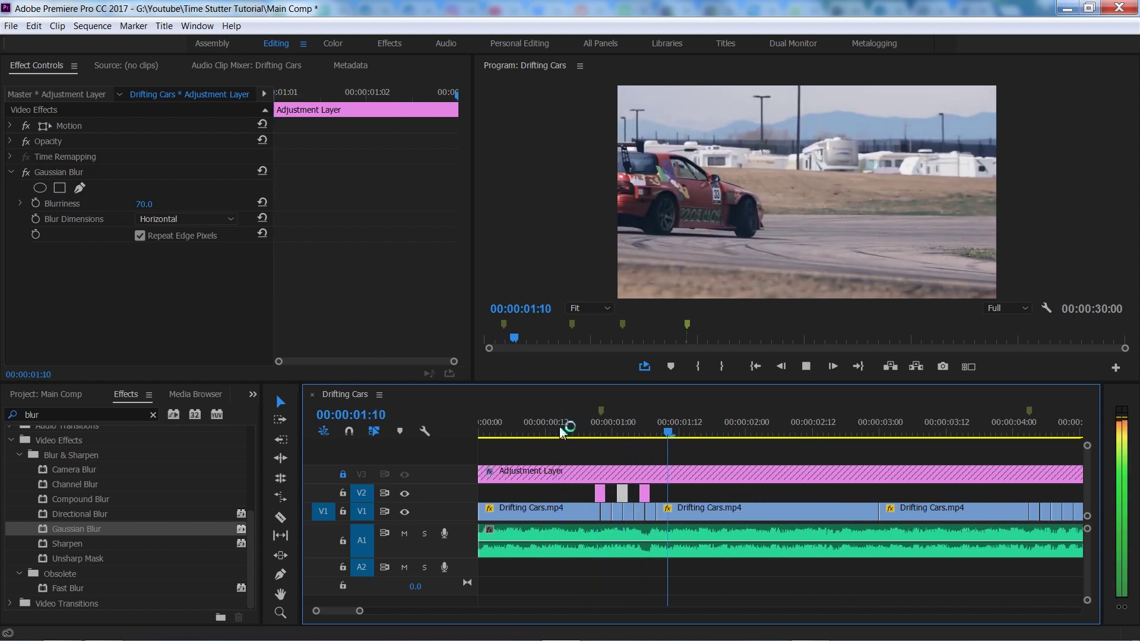
click(562, 431)
click(563, 432)
key(space)
click(558, 431)
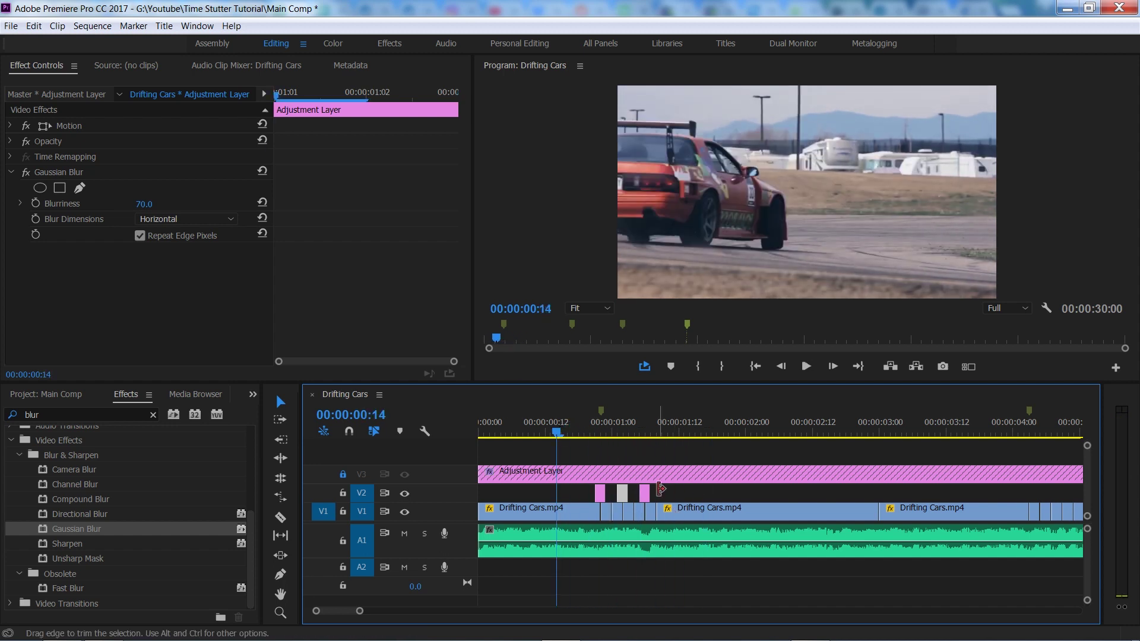
Duplicate the three blurred clips onto the next group near 00:00:04:03 and add a fourth further right
drag(668, 488, 1039, 497)
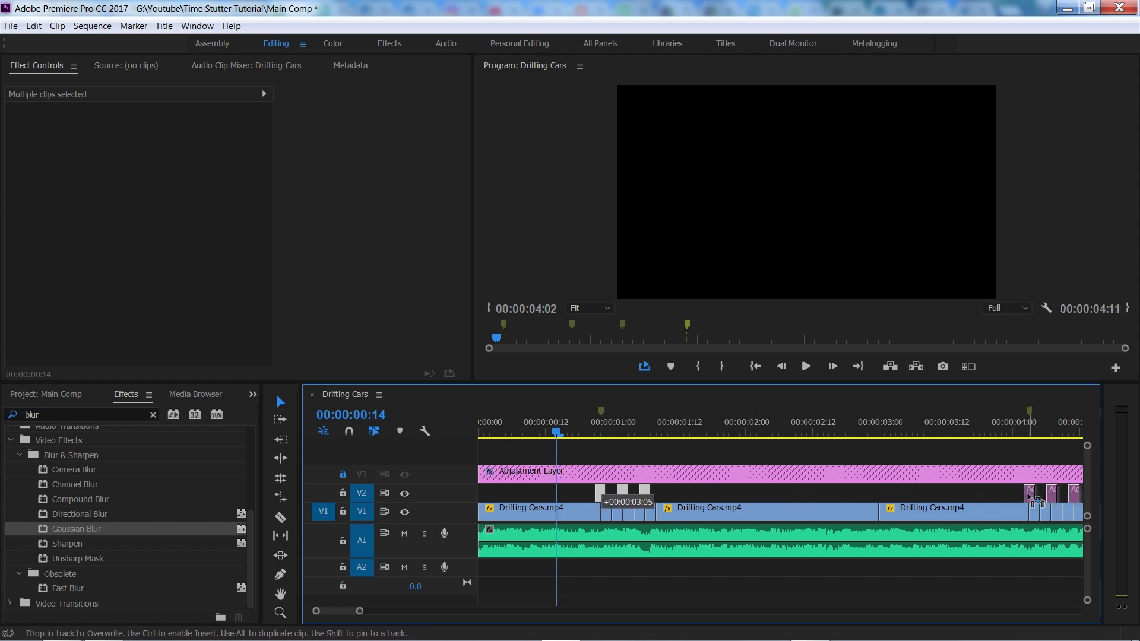
key(space)
click(1029, 432)
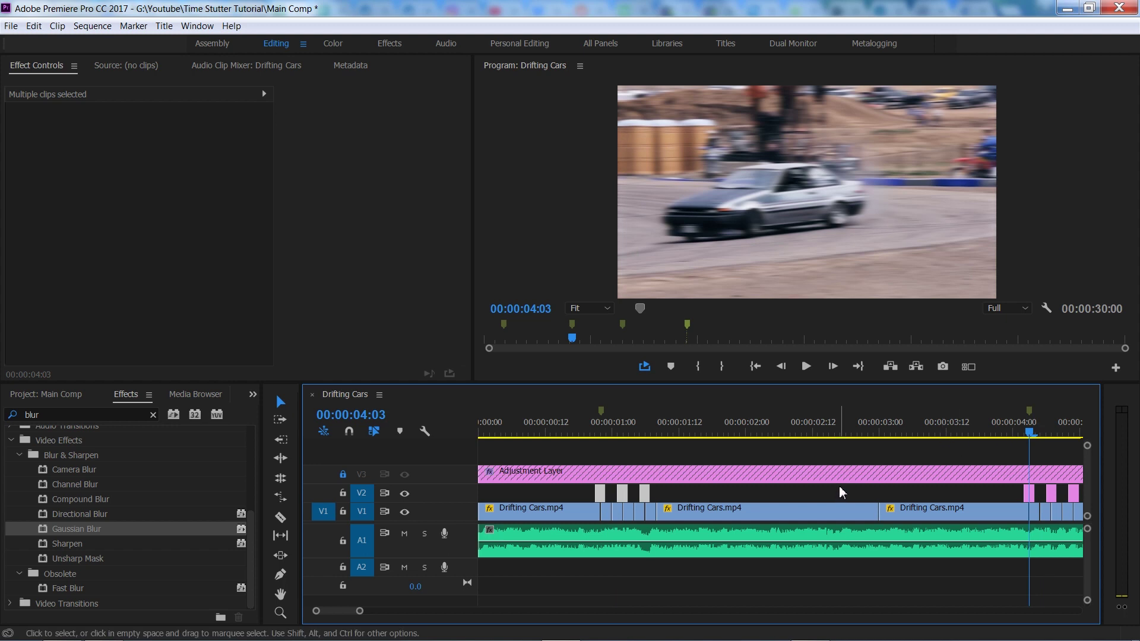
scroll(840, 484, down, 5)
key(=)
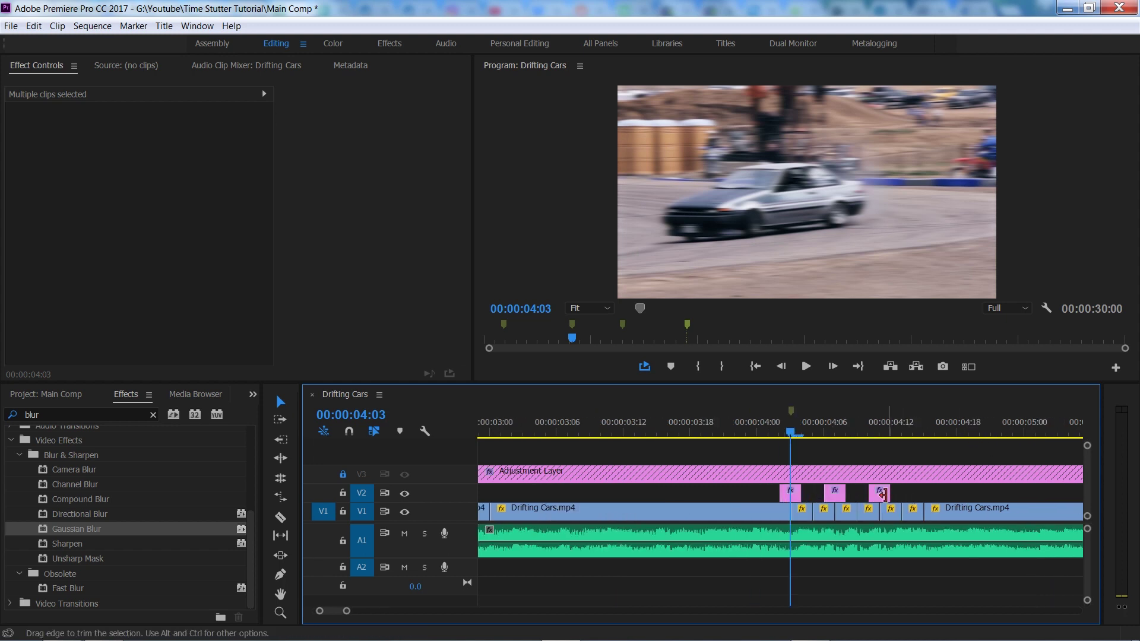
drag(885, 492, 930, 499)
Replay the new stutter section from 00:00:03:17, then zoom the timeline out
click(684, 419)
key(space)
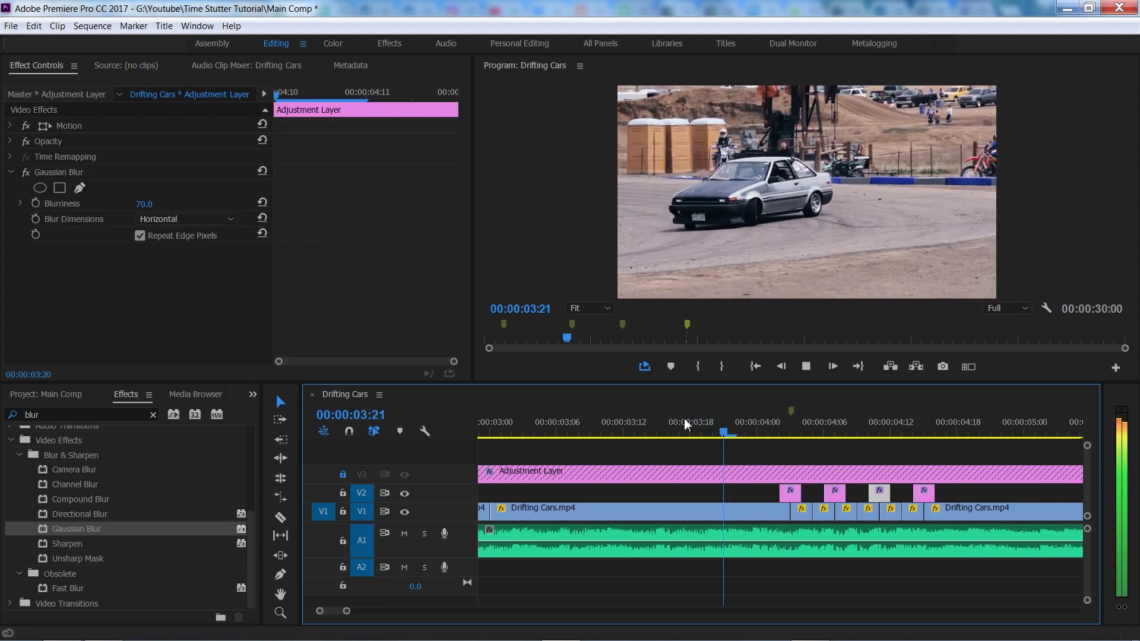
key(space)
key(space)
key(space)
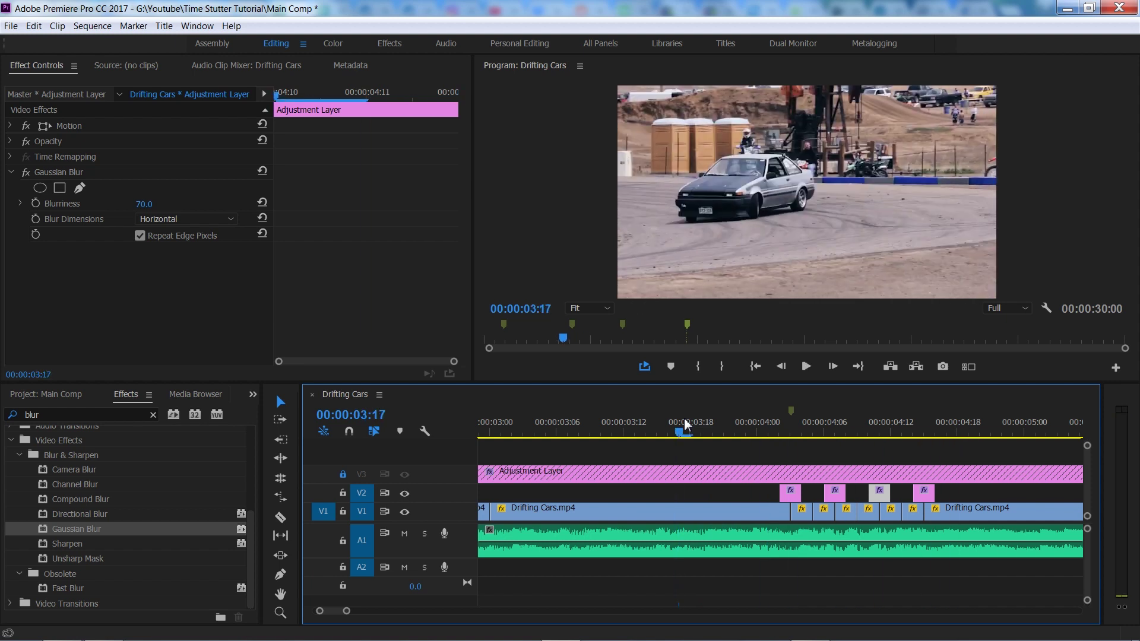
key(space)
key(space)
key(space)
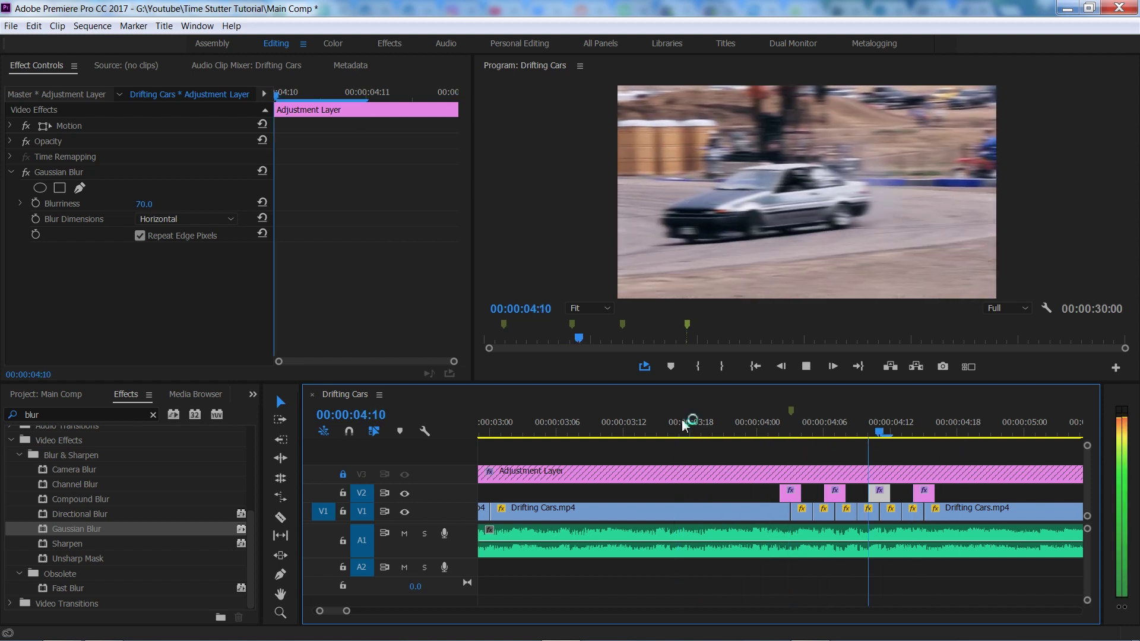
key(space)
key(space)
key(space)
key(minus)
key(minus)
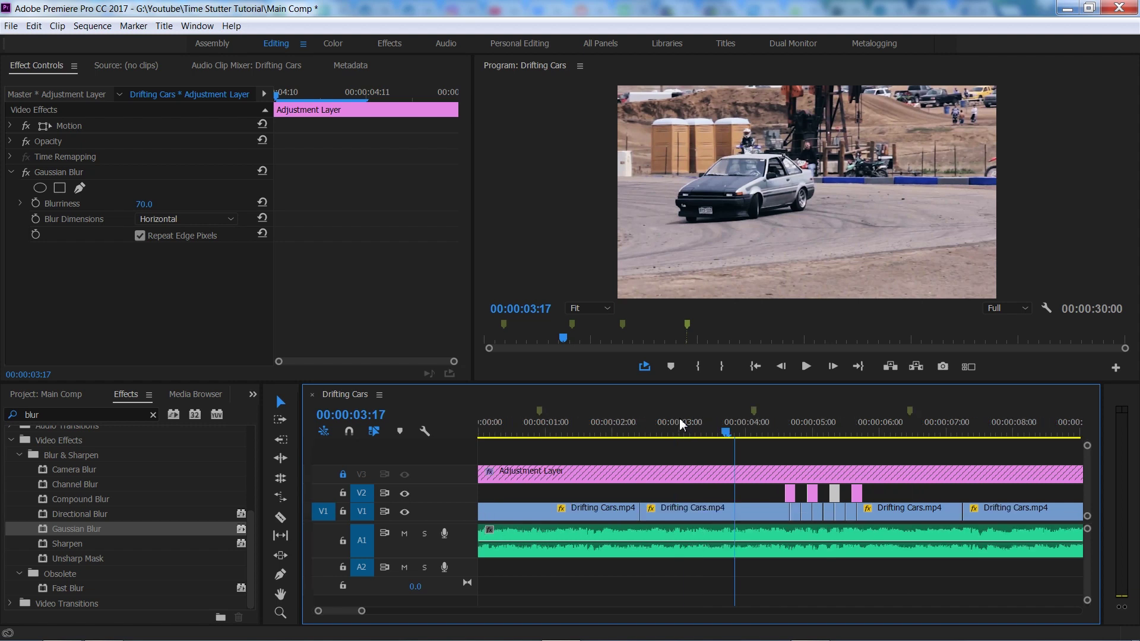
Duplicate the four blurred clips onto the third group near 00:00:06:08 and delete the extra fourth clip
drag(747, 493, 909, 494)
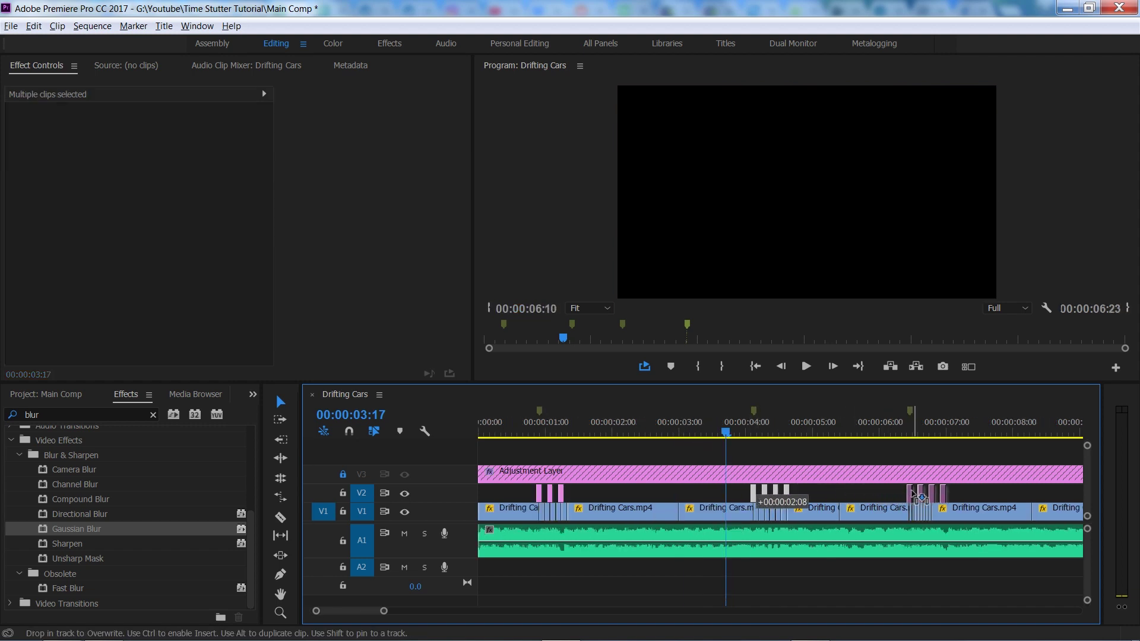
click(902, 434)
key(space)
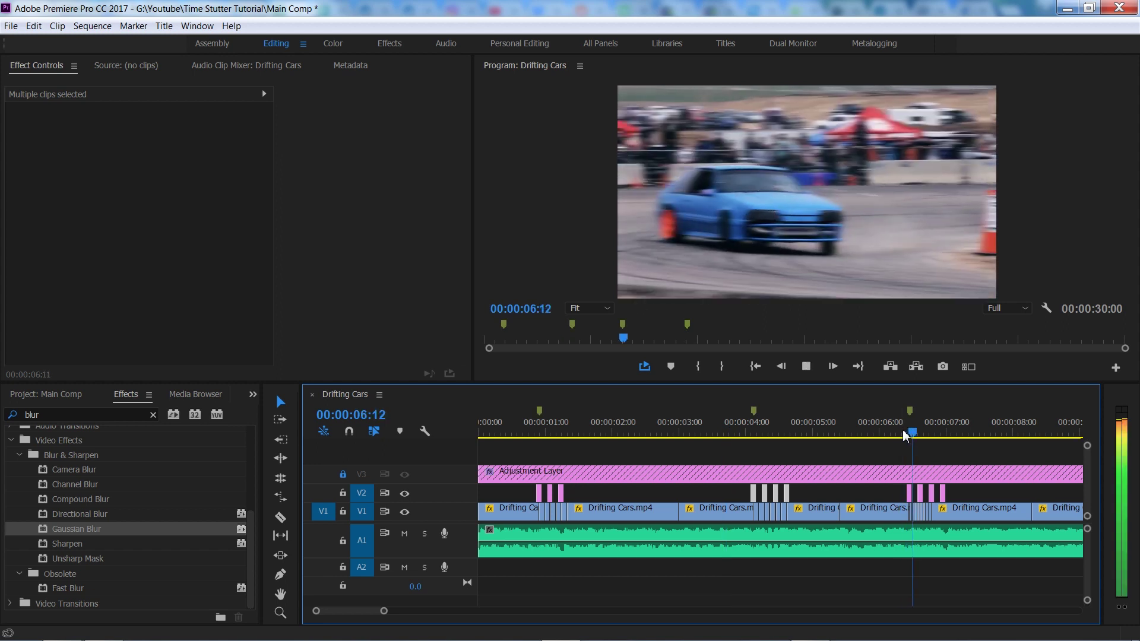
click(902, 437)
key(space)
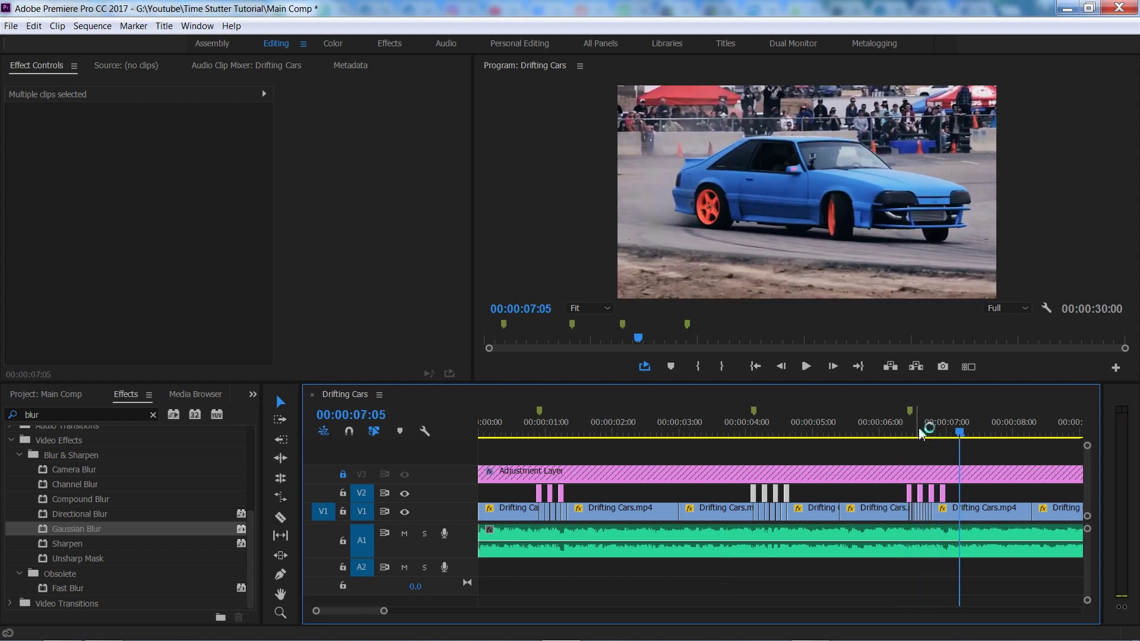
key(=)
click(724, 494)
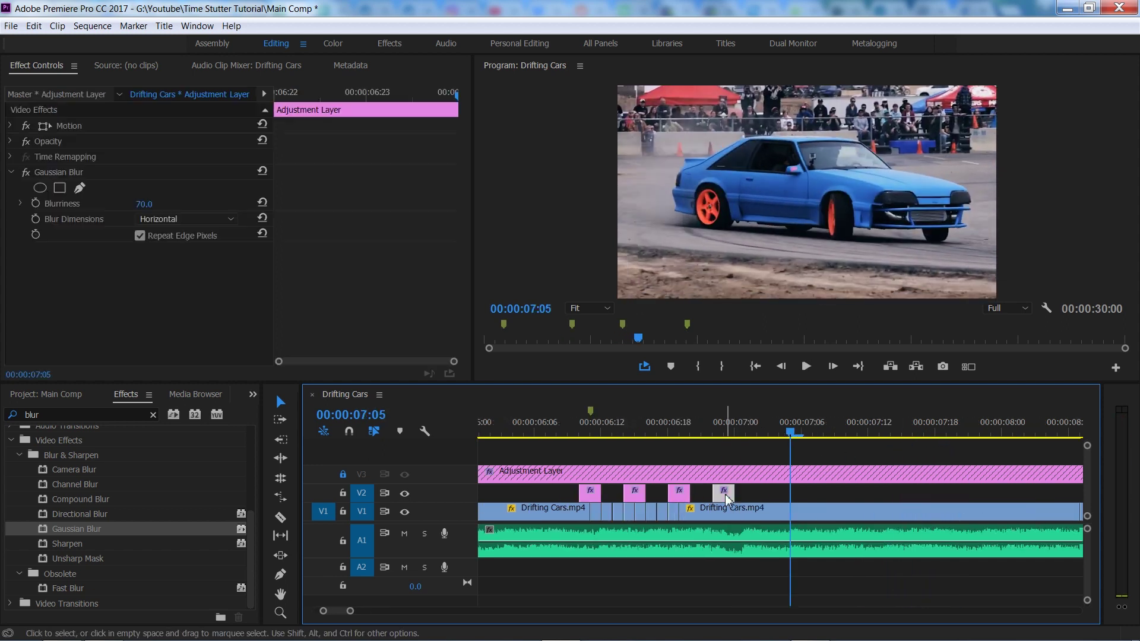
key(Delete)
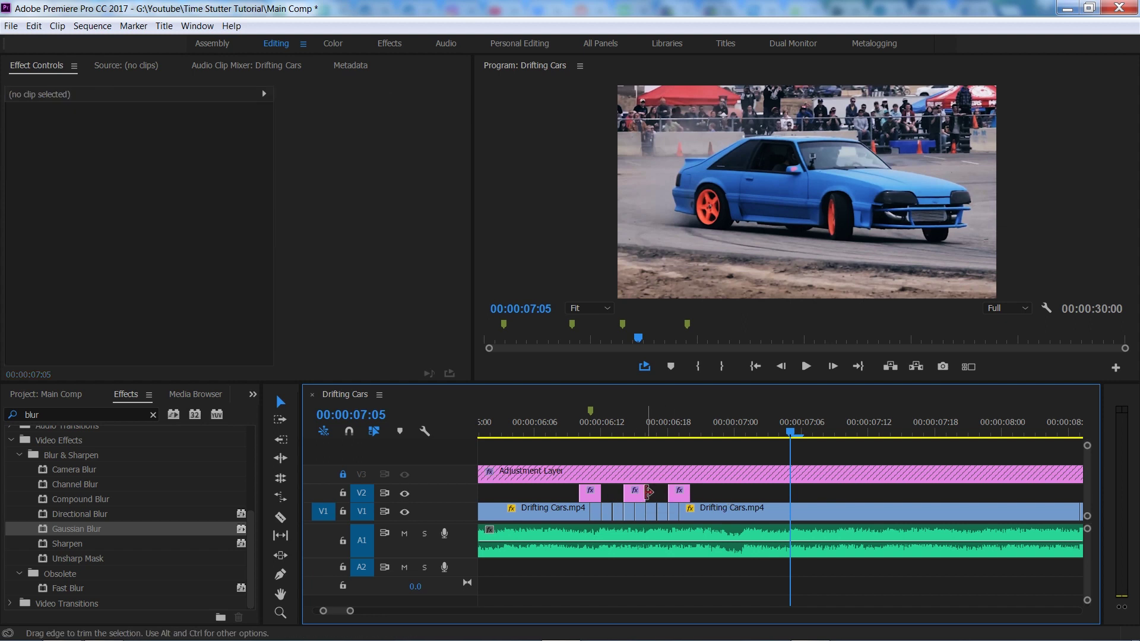
Replay the trimmed stutter burst from about 00:00:06:06, then zoom the timeline out
click(546, 424)
key(space)
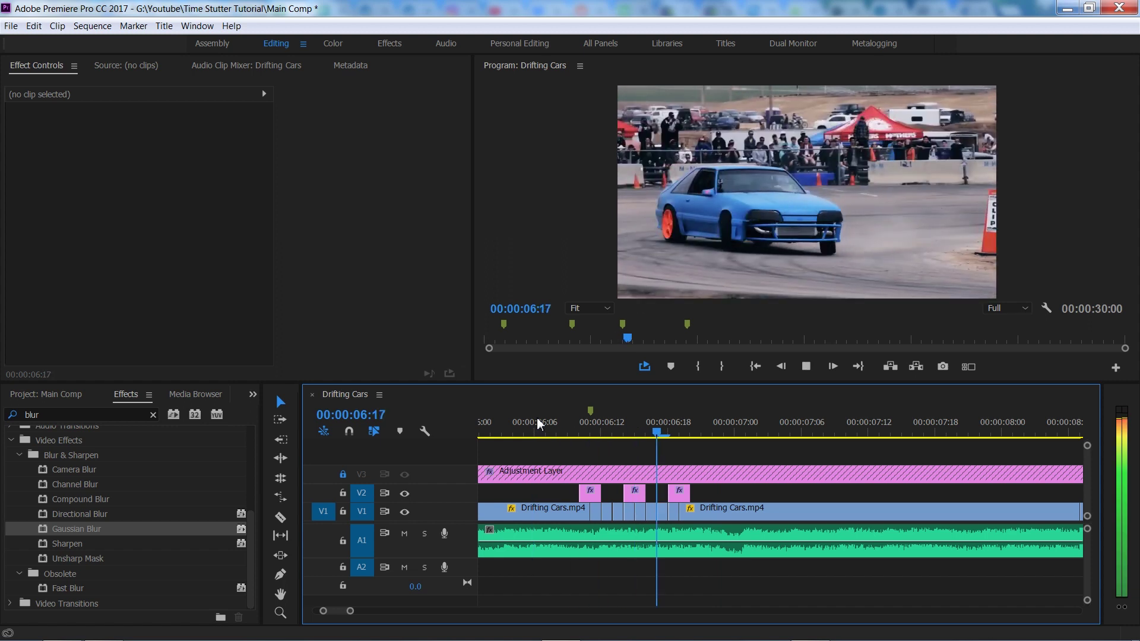
click(536, 422)
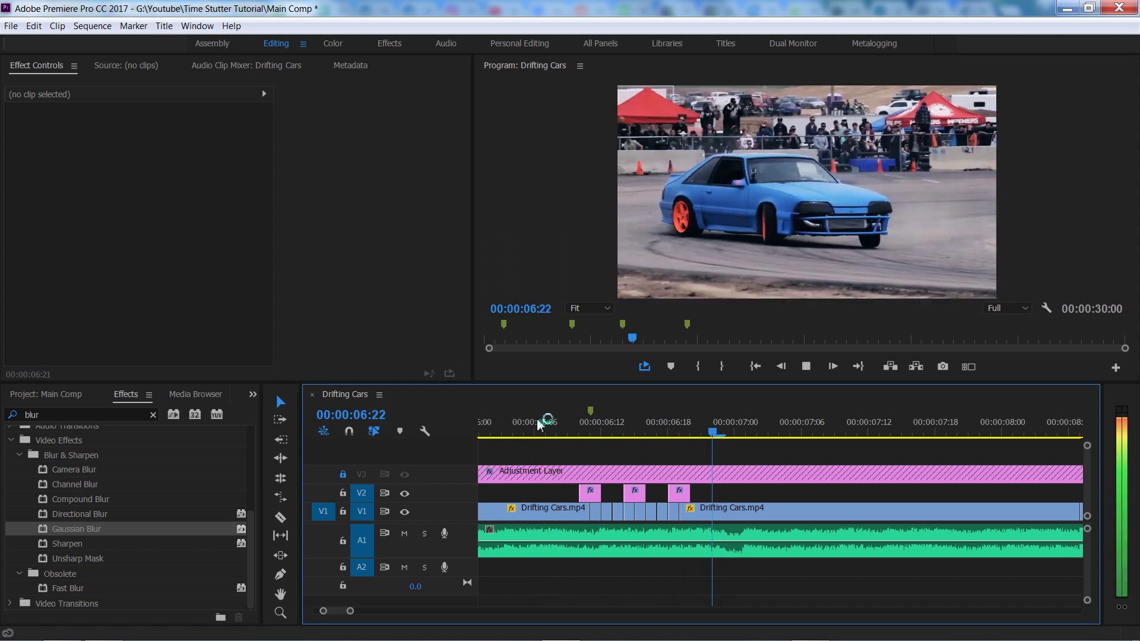
click(535, 418)
click(534, 418)
click(534, 418)
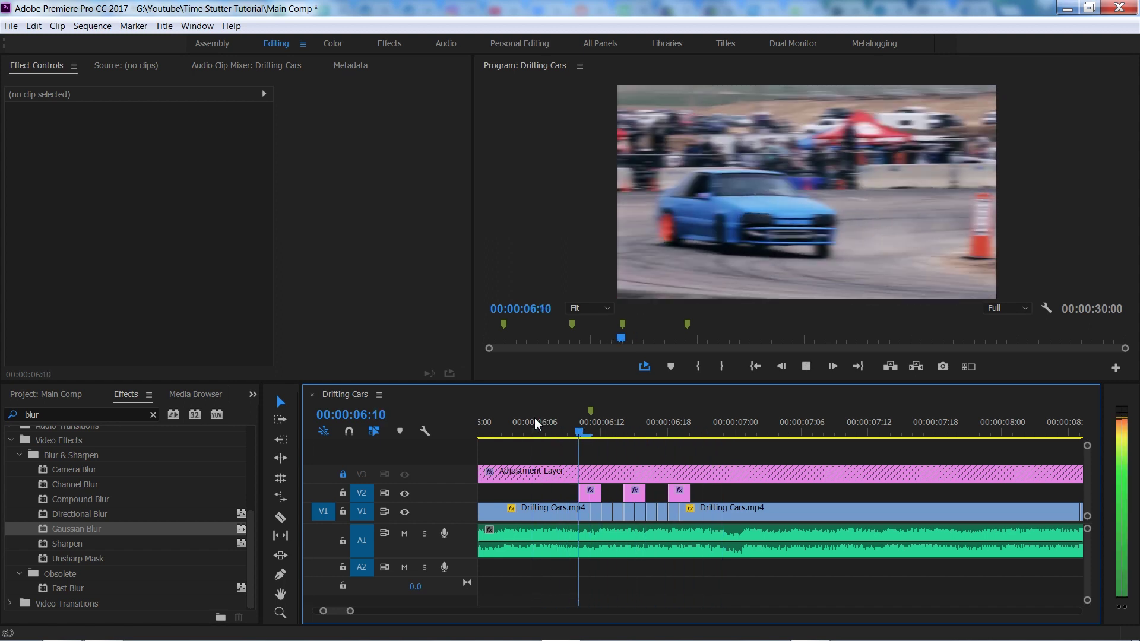
click(535, 418)
key(space)
key(minus)
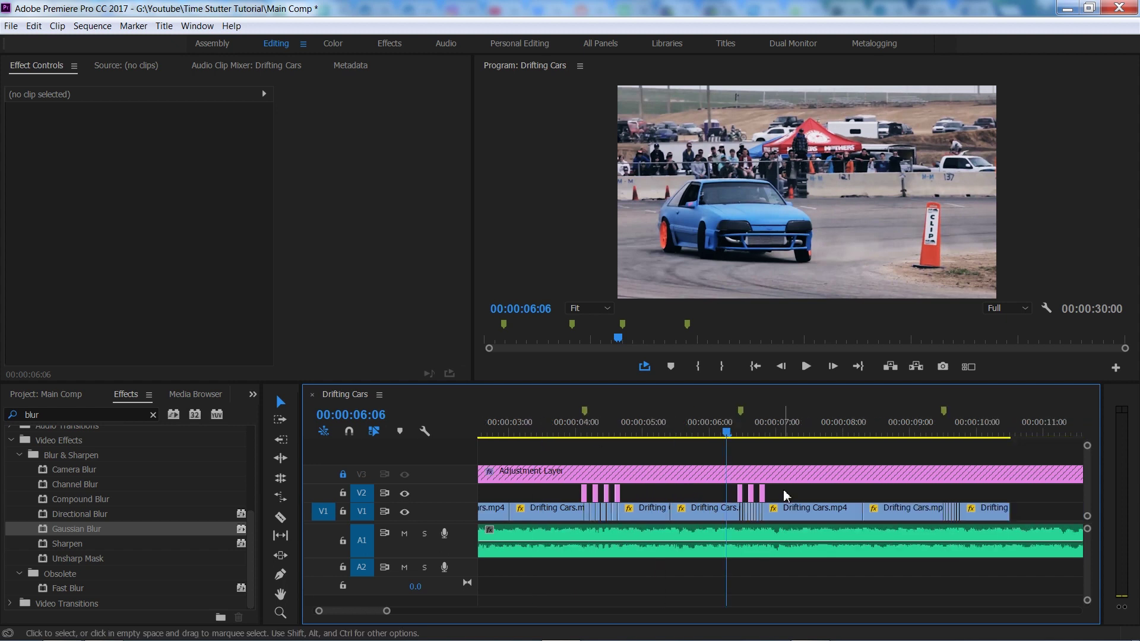
Copy the second blur burst about three seconds later and preview it from 00:00:09:08
drag(730, 499, 945, 496)
click(935, 431)
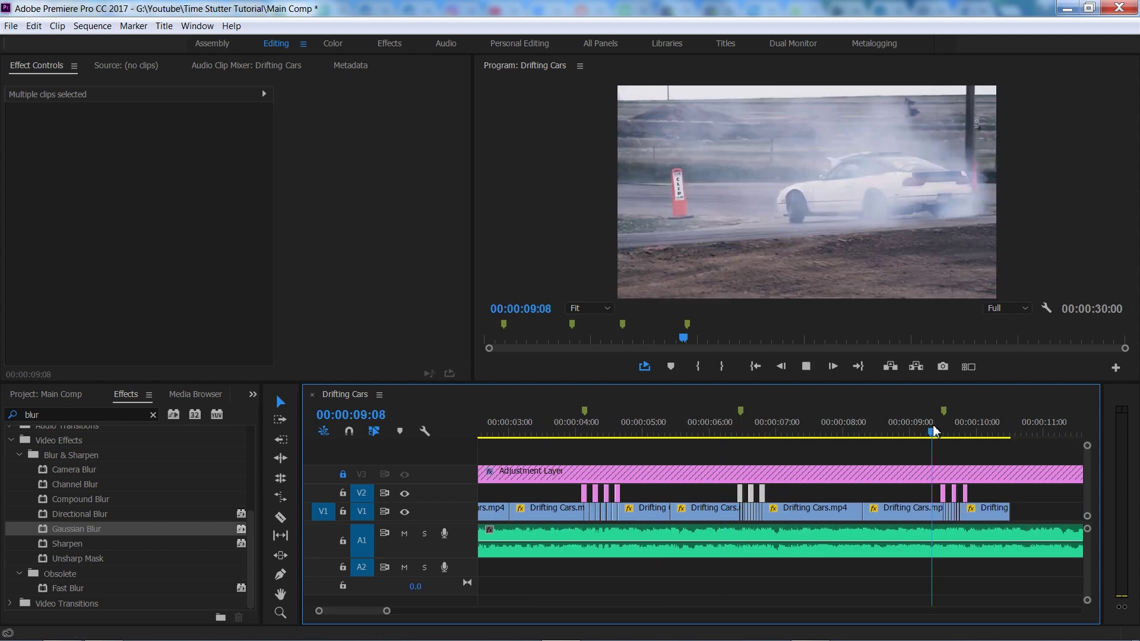
key(space)
click(935, 431)
key(space)
click(935, 431)
Nudge the burst's third adjustment clip by two frames and play the adjusted burst
key(equal)
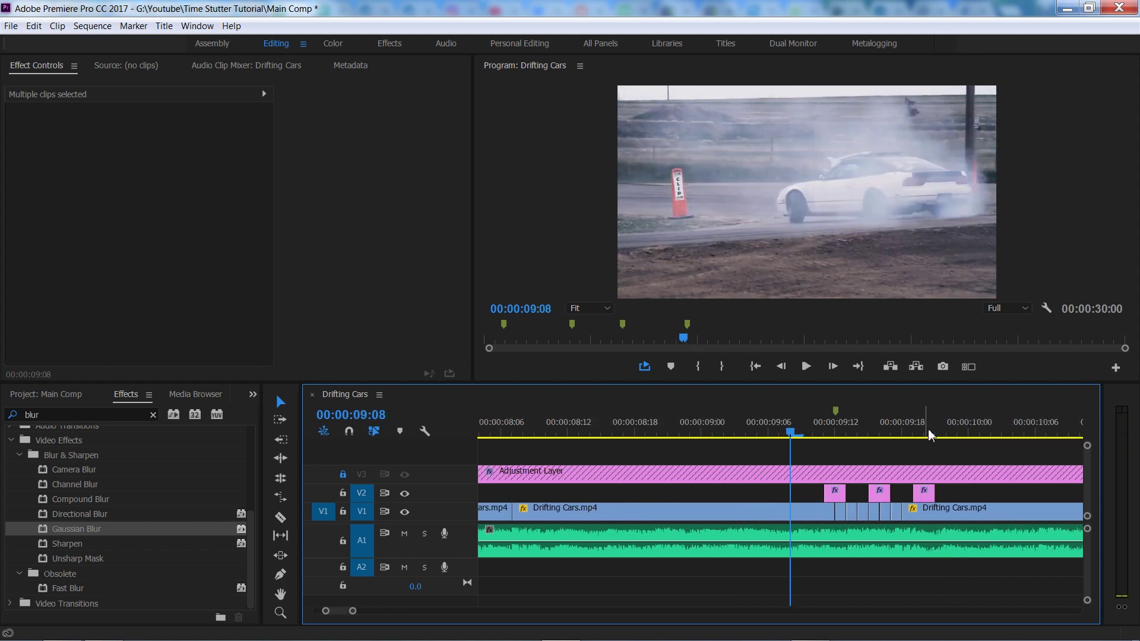
click(926, 495)
drag(927, 493, 912, 537)
key(space)
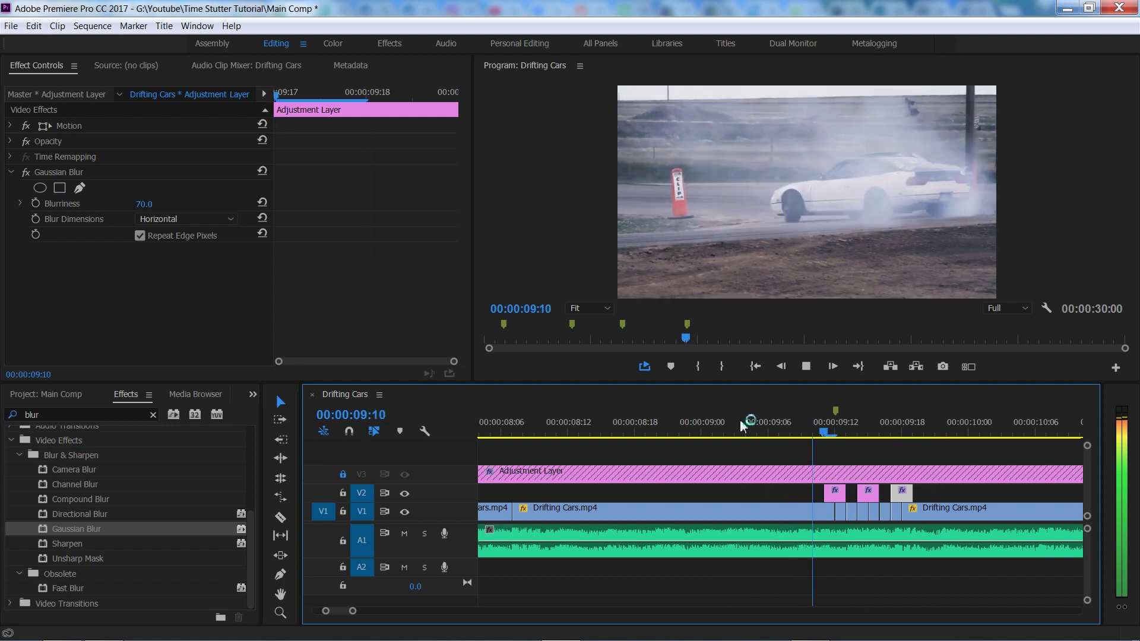
key(space)
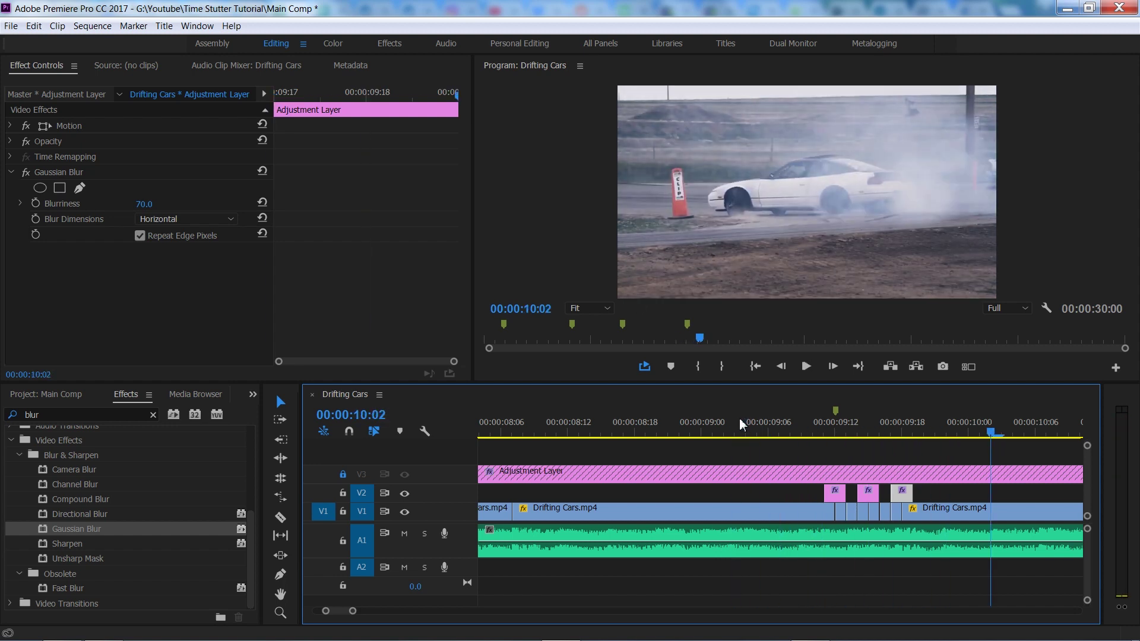
Replay the burst from about 00:00:09:03, then zoom out to show the whole sequence
key(minus)
key(minus)
click(775, 423)
key(space)
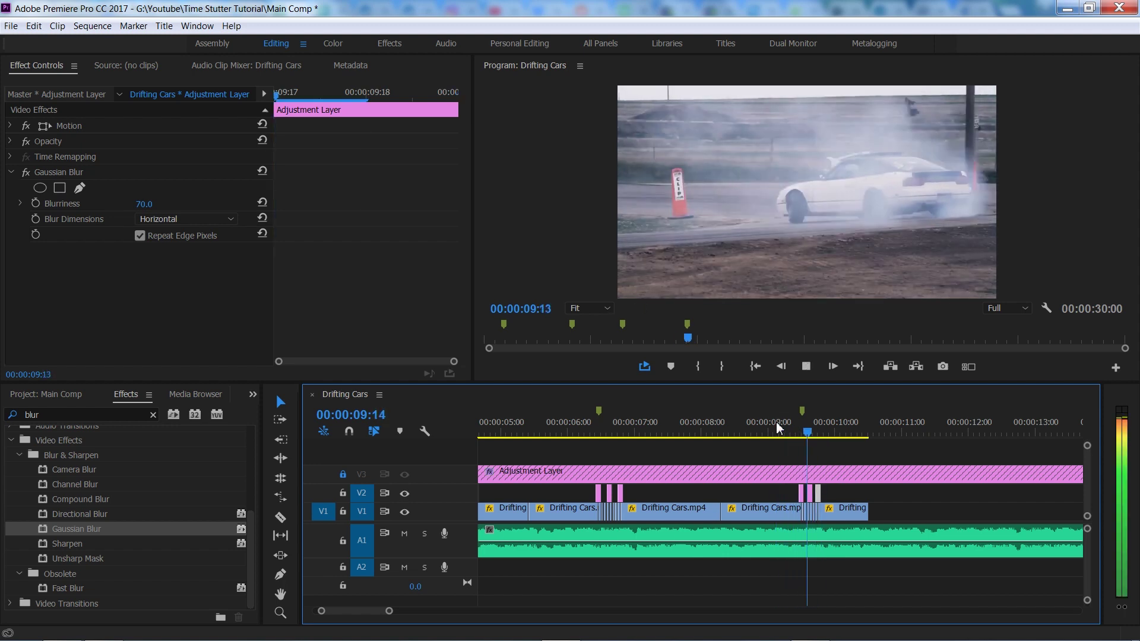
click(776, 423)
key(space)
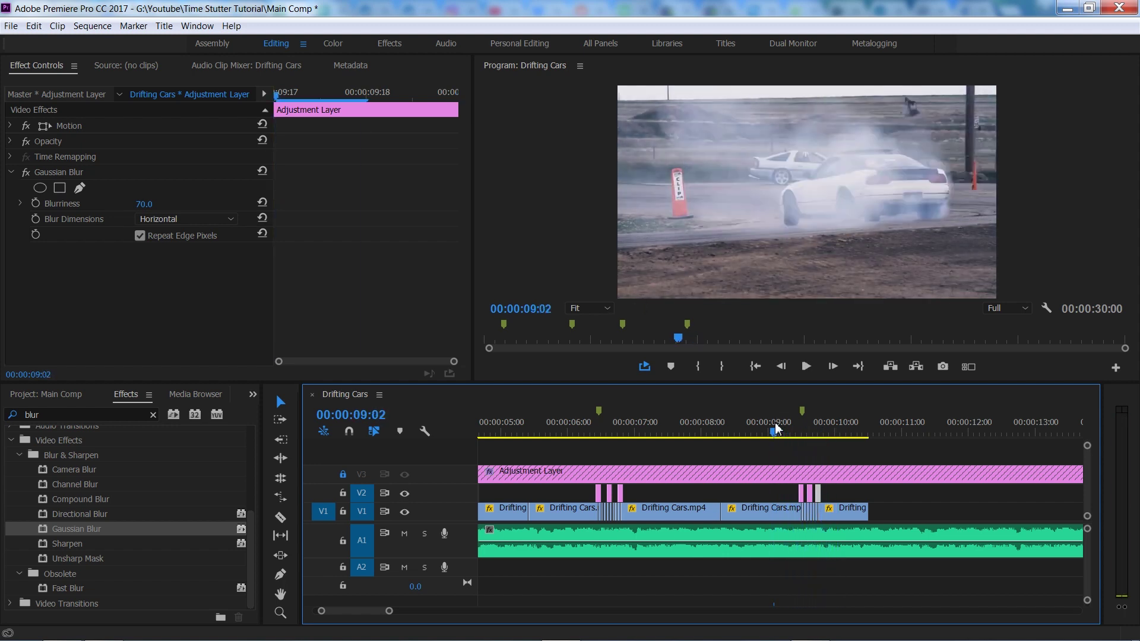
key(space)
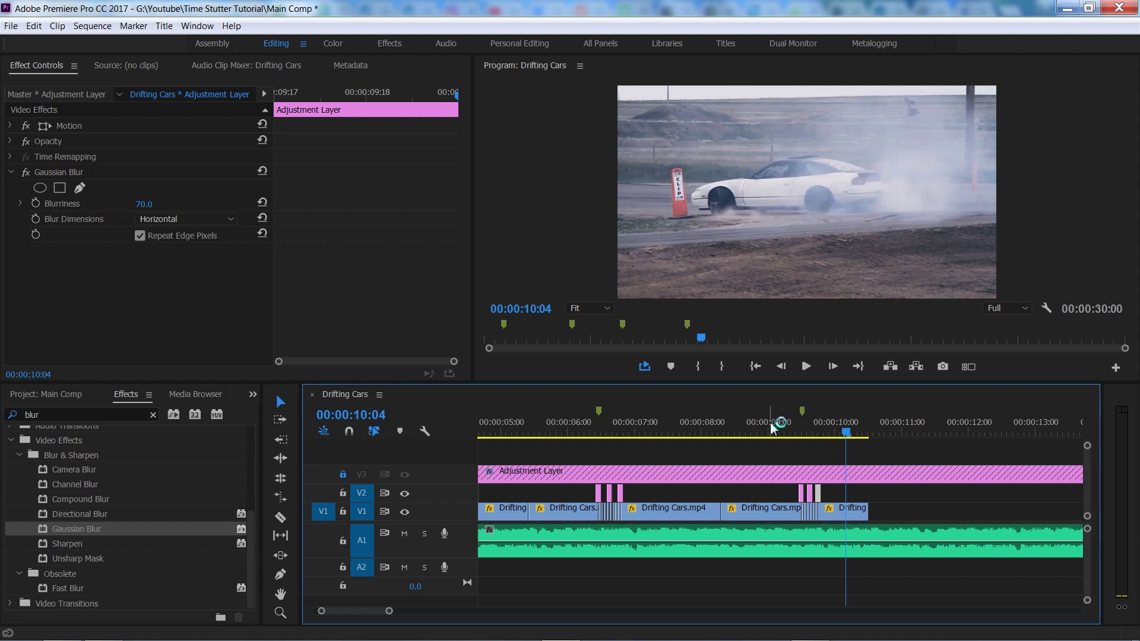
key(minus)
key(minus)
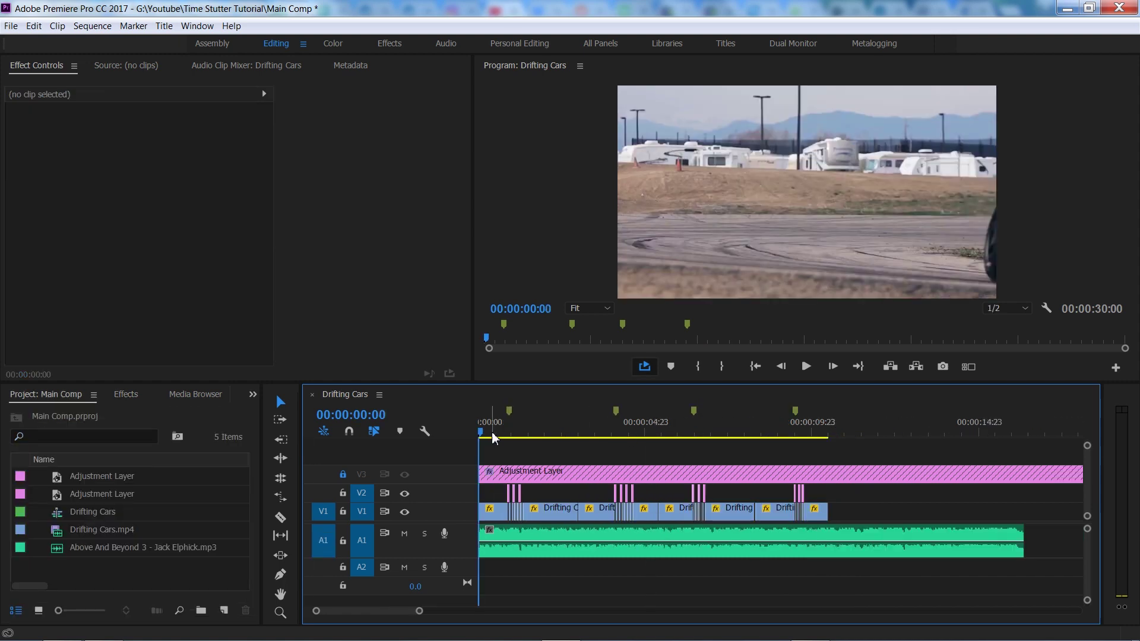
Scrub to the red car at the start and add a new empty video track above V1
drag(482, 438, 506, 439)
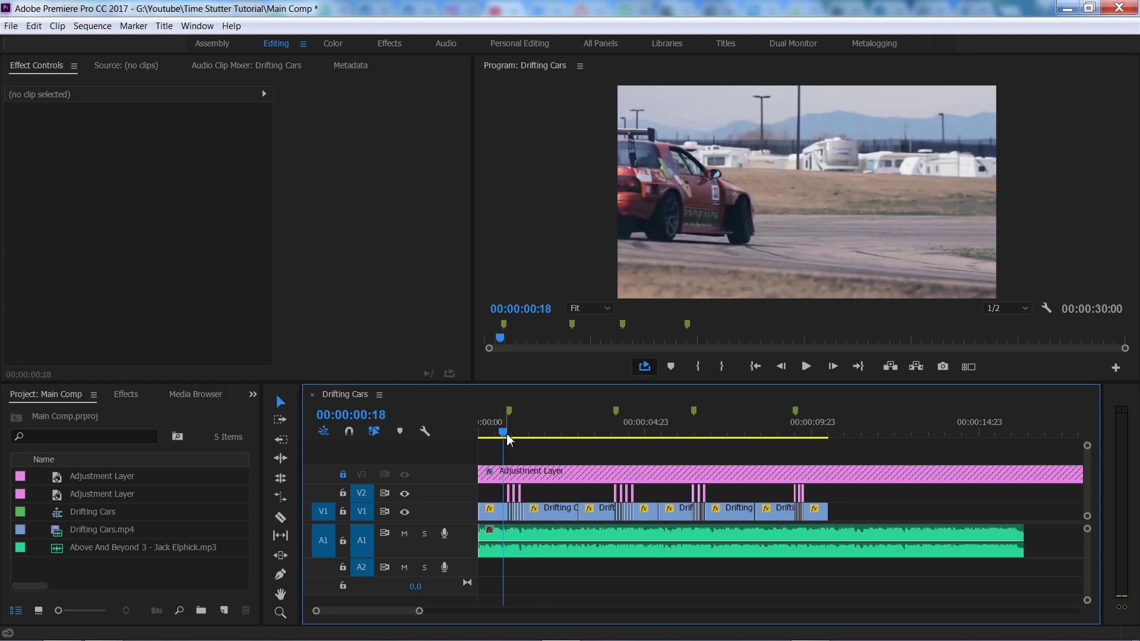
key(=)
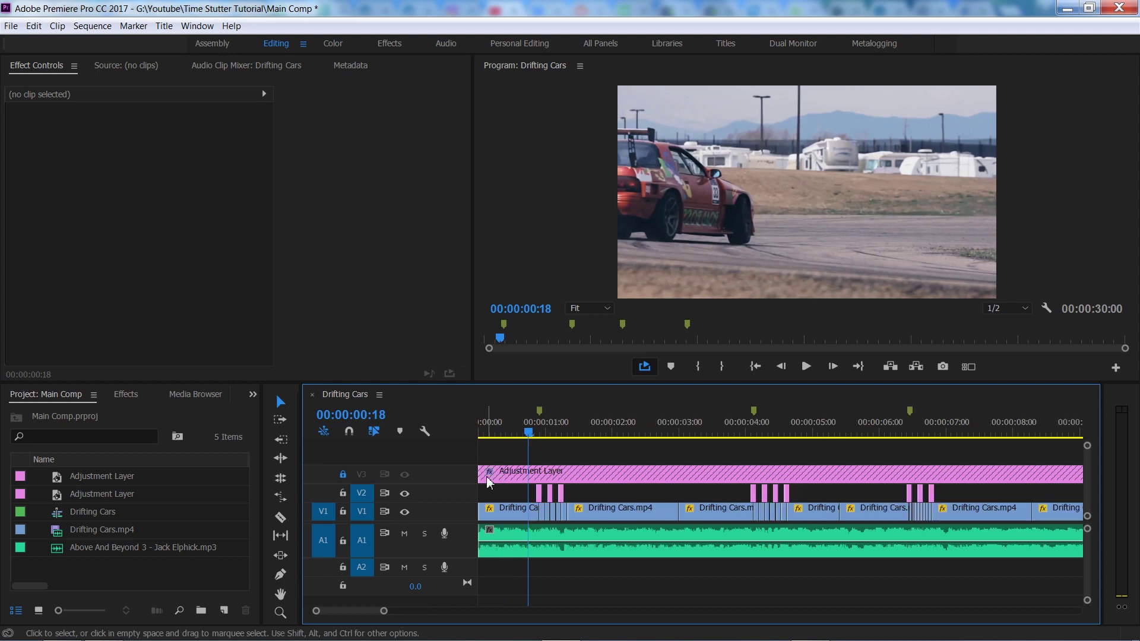
right_click(444, 512)
click(499, 386)
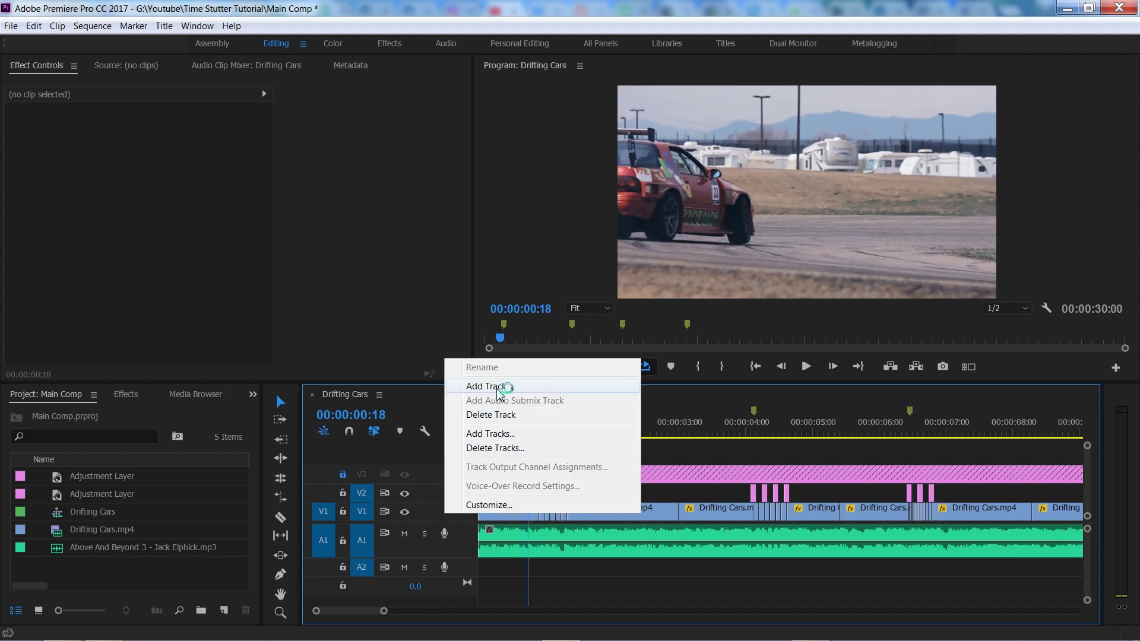
Nest the first group of V1 drift clips as 'Drift 1', hide track V3, and preview around 01:00
key(minus)
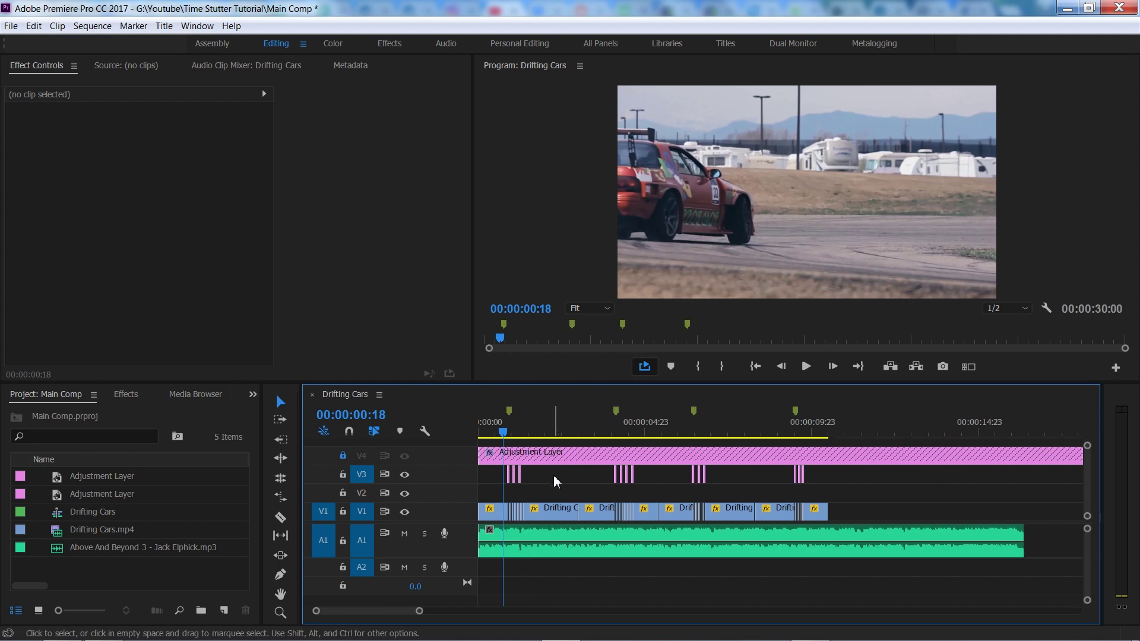
drag(510, 491, 554, 517)
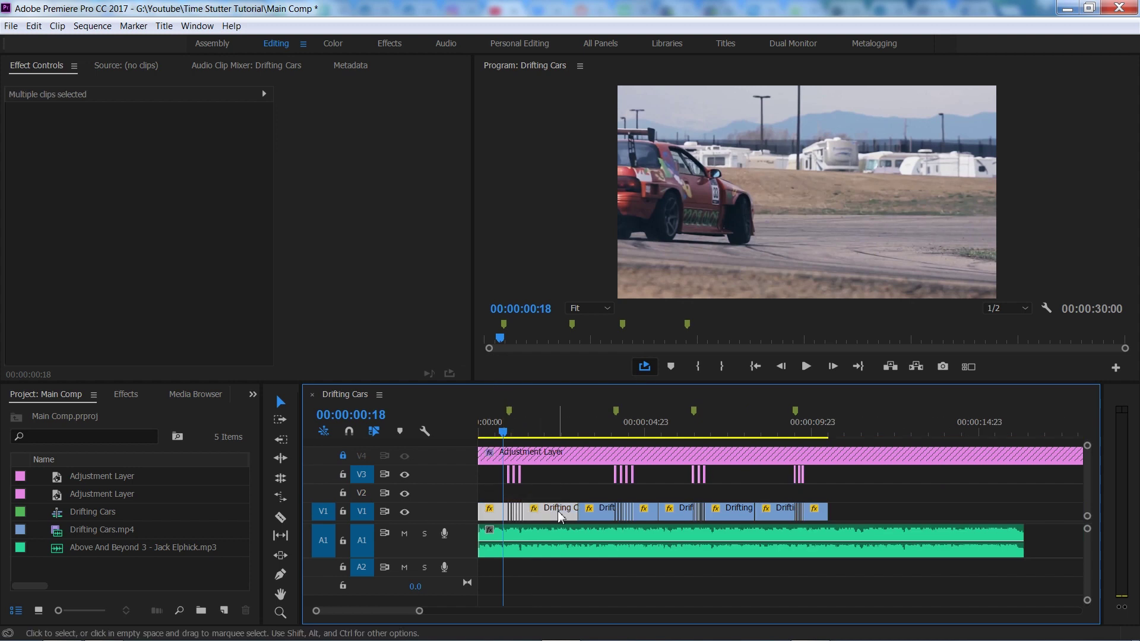
right_click(558, 515)
click(590, 353)
text(Drift 1)
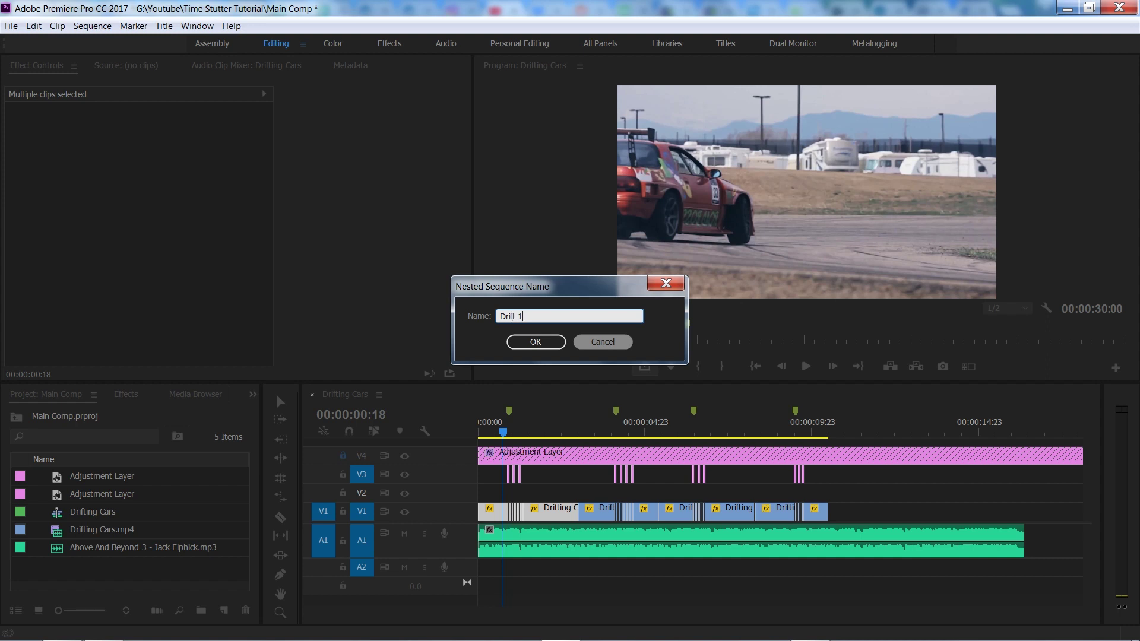
key(Return)
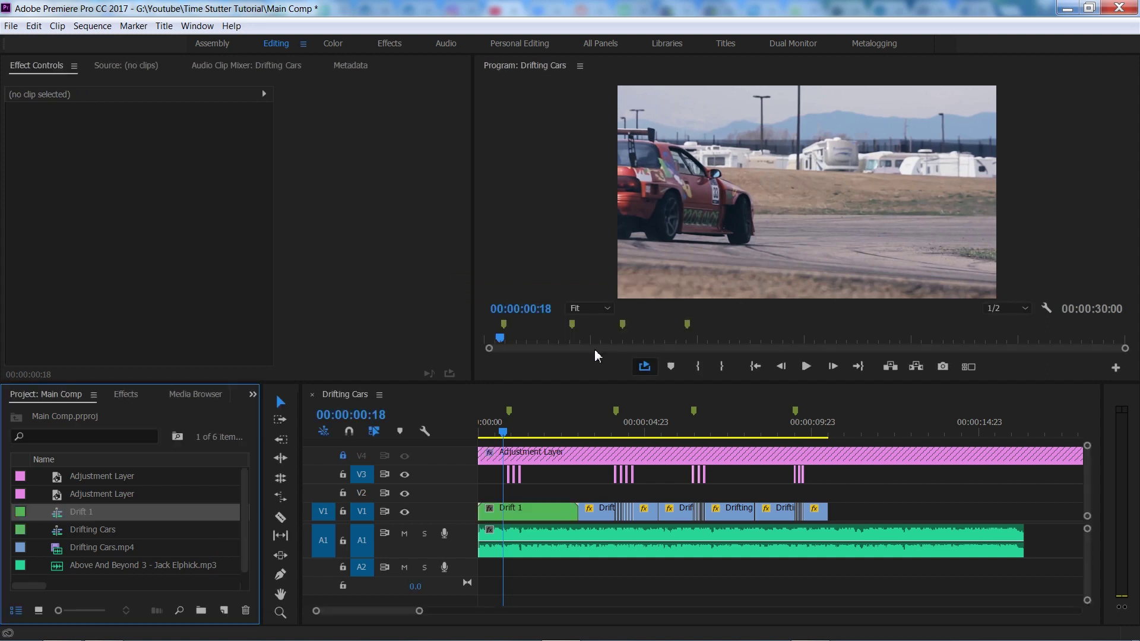
click(405, 475)
drag(504, 433, 531, 437)
Razor Drift 1 at about 00:00:01:14, delete the short piece after it, and close the gap
key(c)
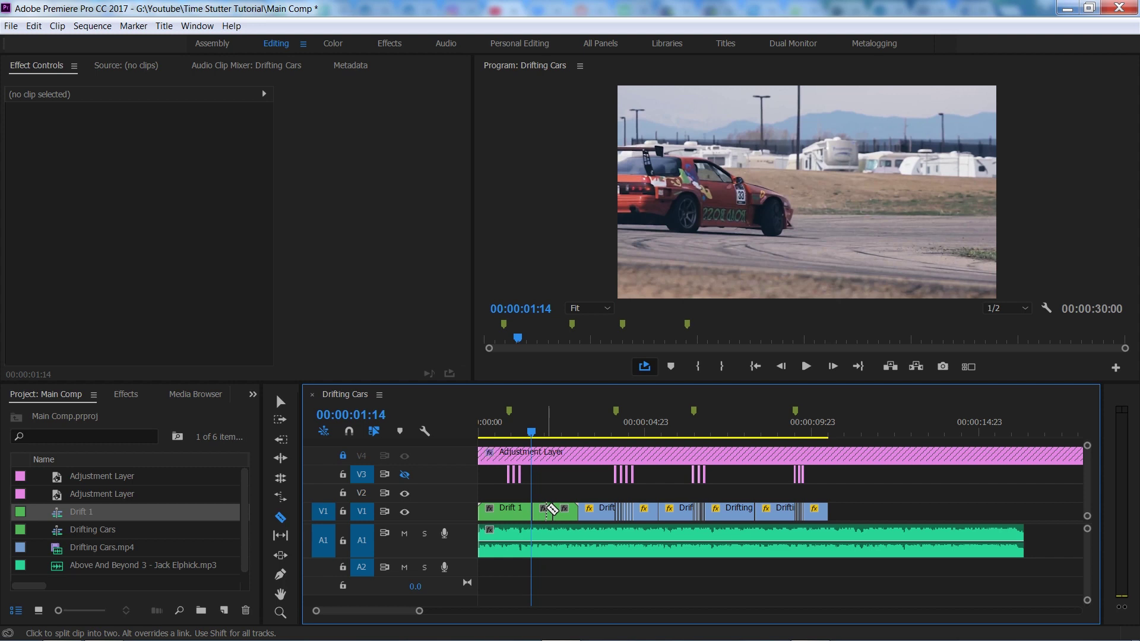
click(551, 508)
key(v)
click(542, 512)
key(Delete)
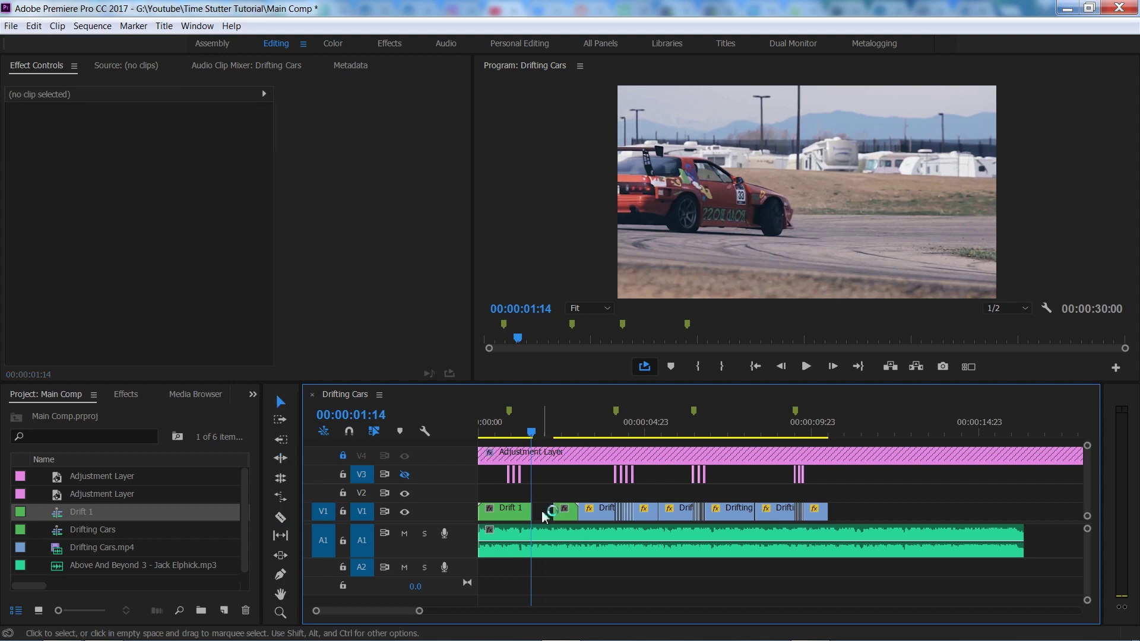
key(Delete)
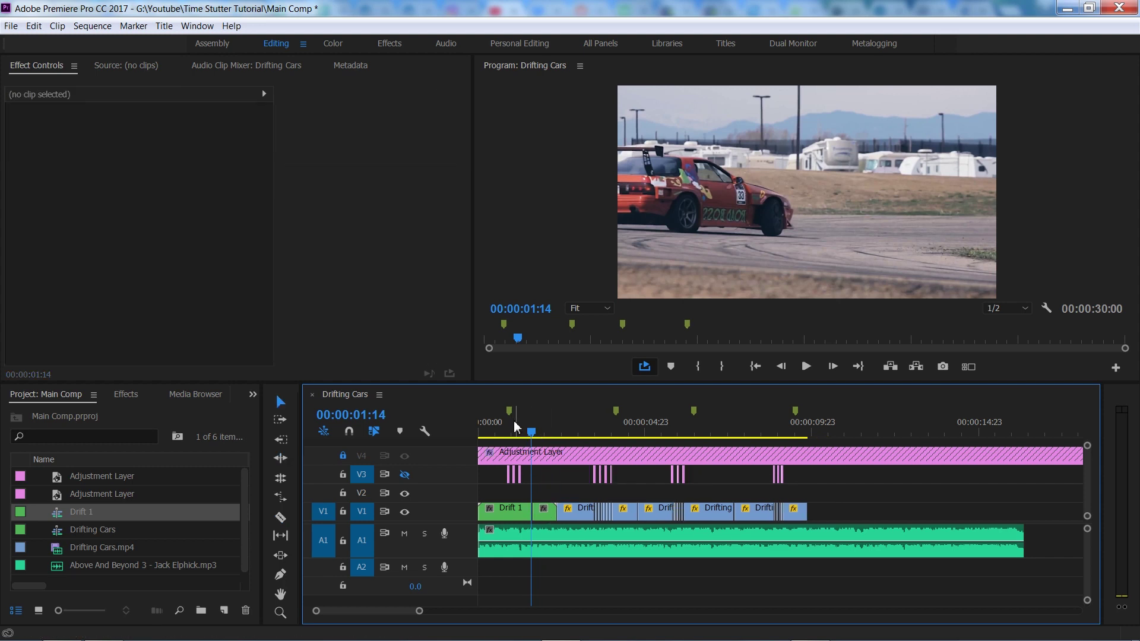
Preview the edited section from about 00:00:01:07, replaying from just before the cut
click(524, 426)
key(space)
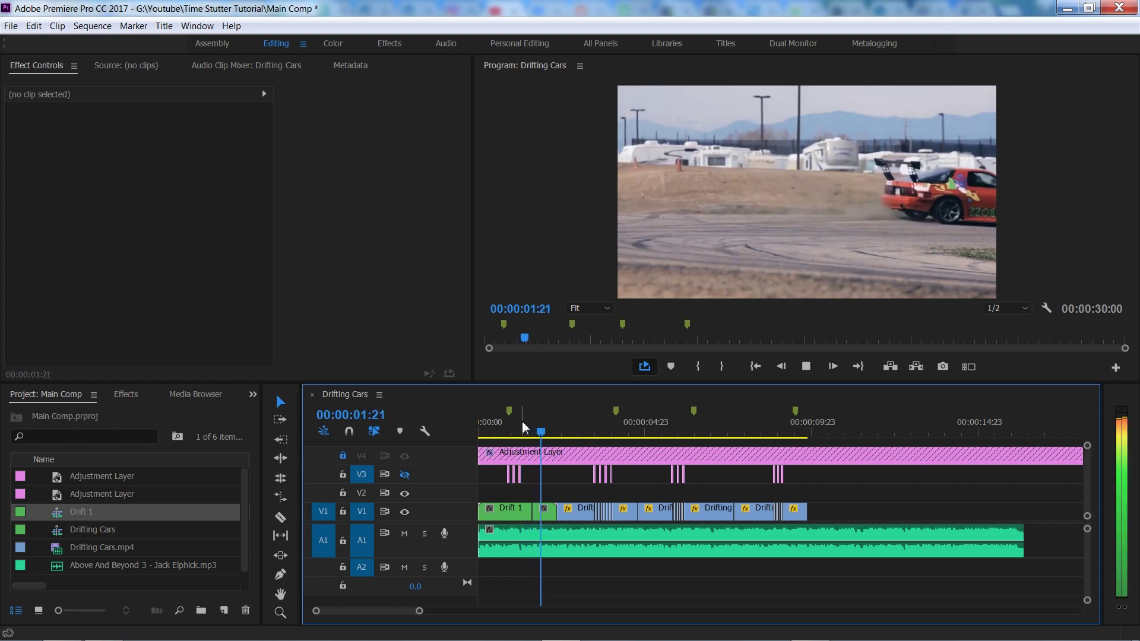
click(523, 428)
click(521, 436)
click(524, 432)
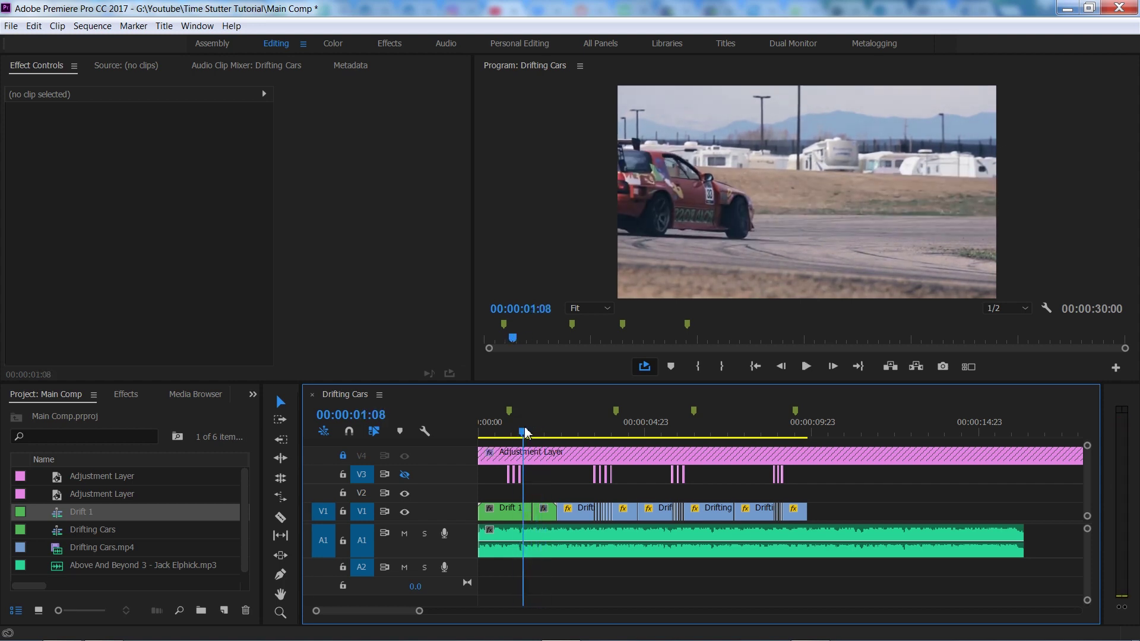
click(138, 397)
click(112, 415)
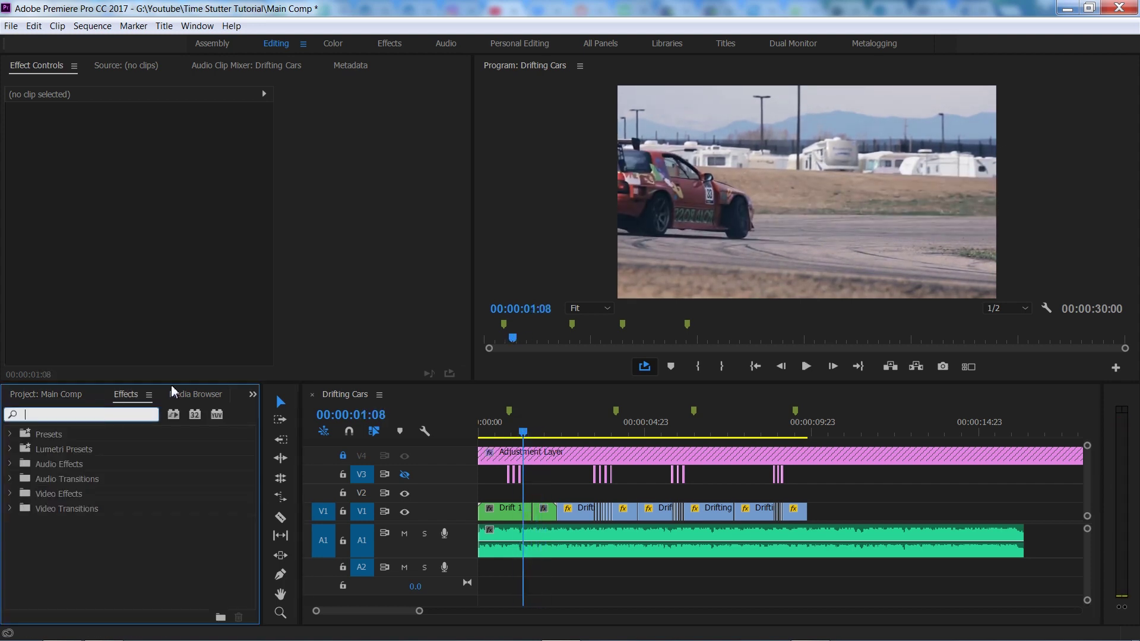
Apply Horizontal Flip to Drift 1 and preview it, then undo both the flip and the cut
text(flip)
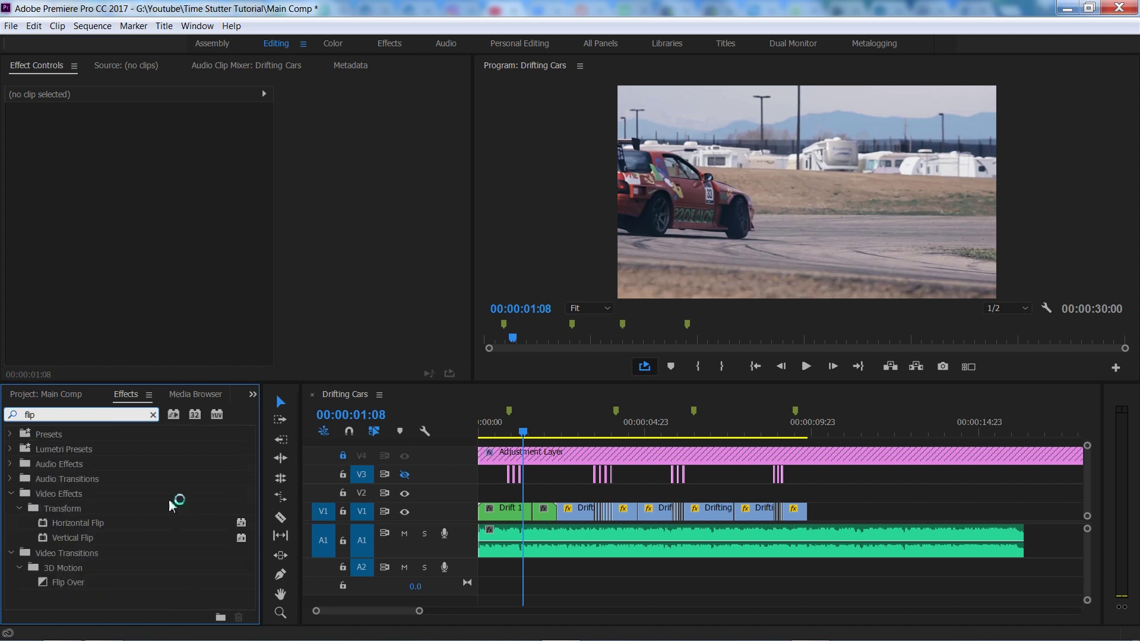
drag(66, 521, 493, 512)
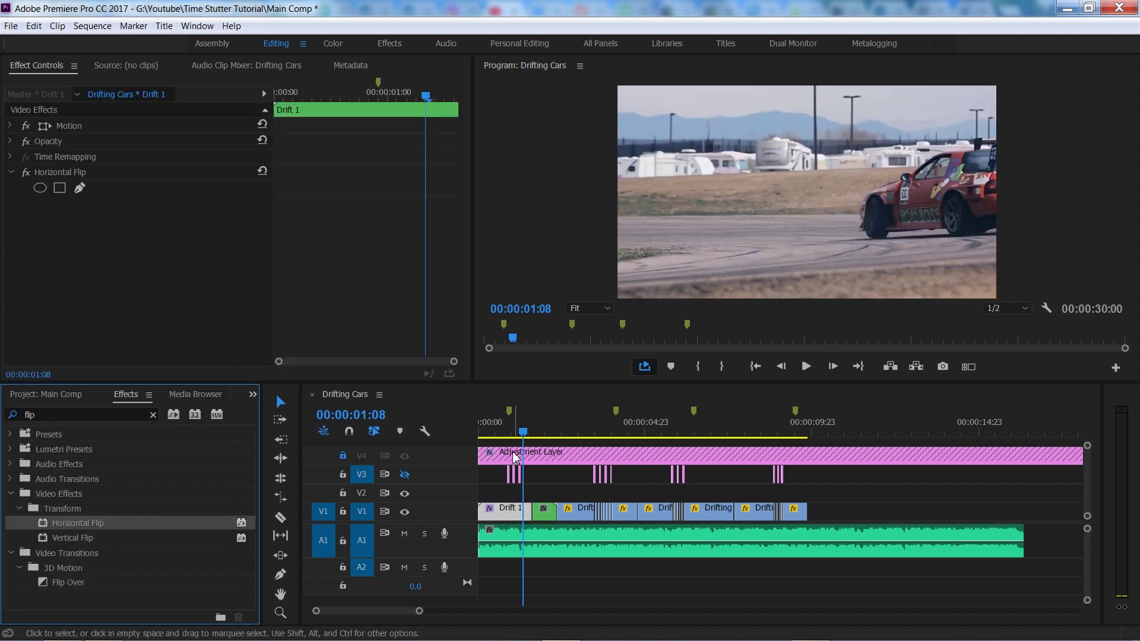
key(space)
click(510, 433)
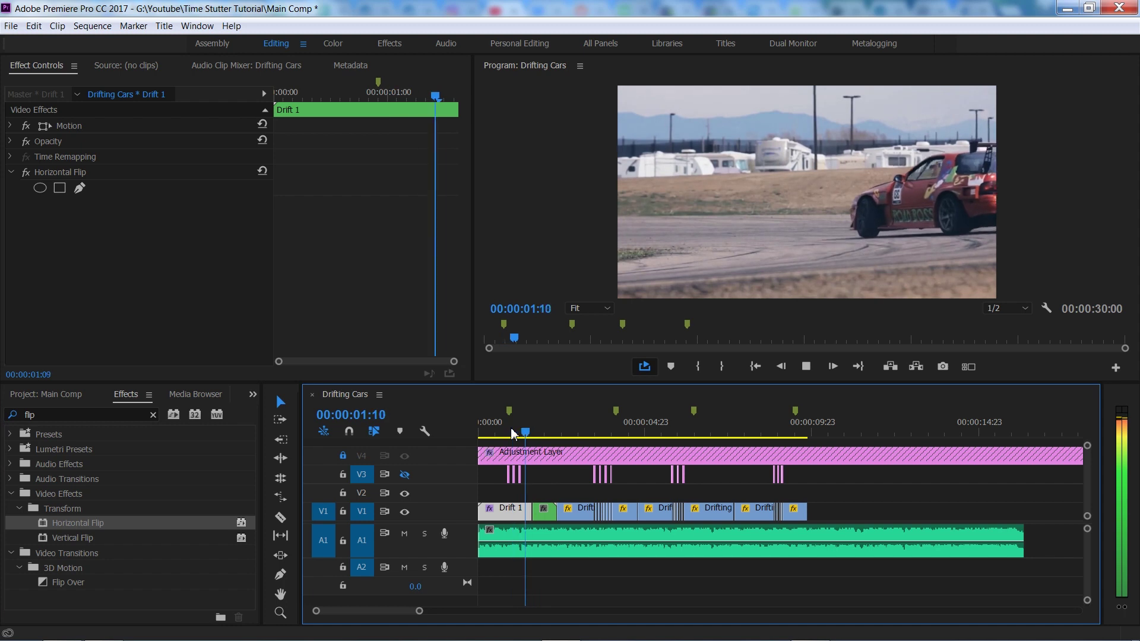
click(511, 433)
key(space)
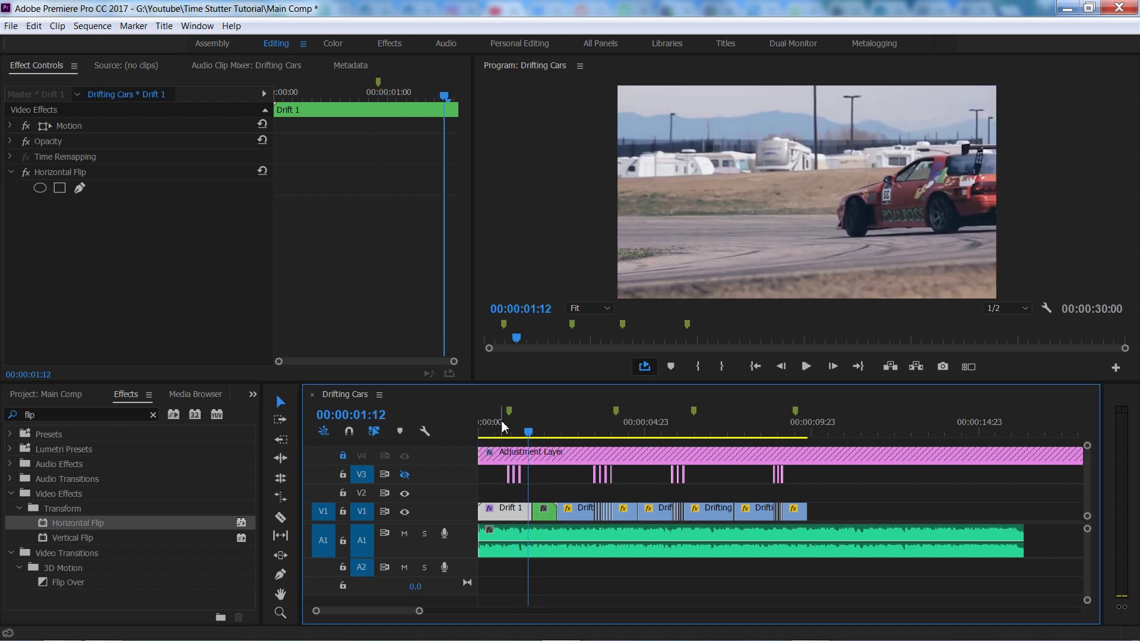
key(ctrl+z)
key(ctrl+z)
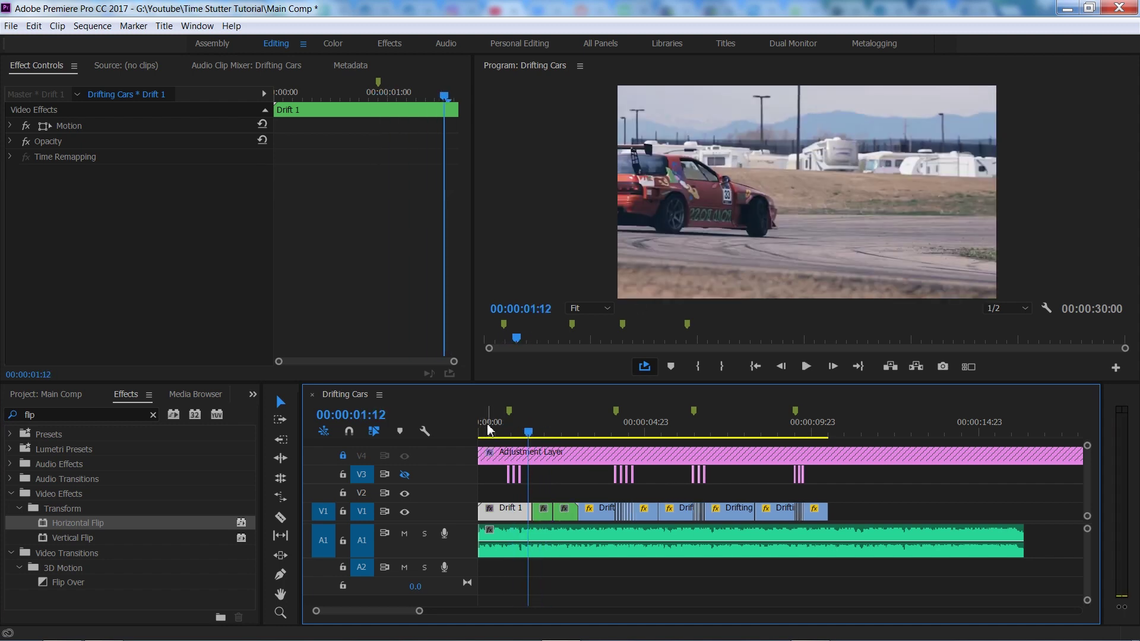
key(ctrl+z)
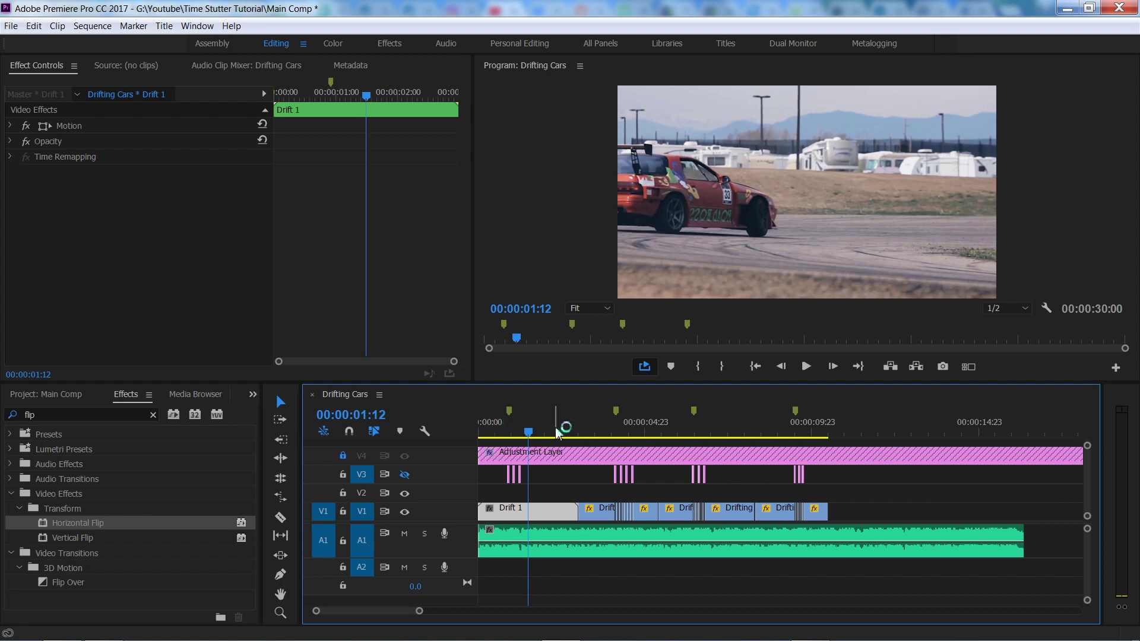
drag(536, 438, 494, 432)
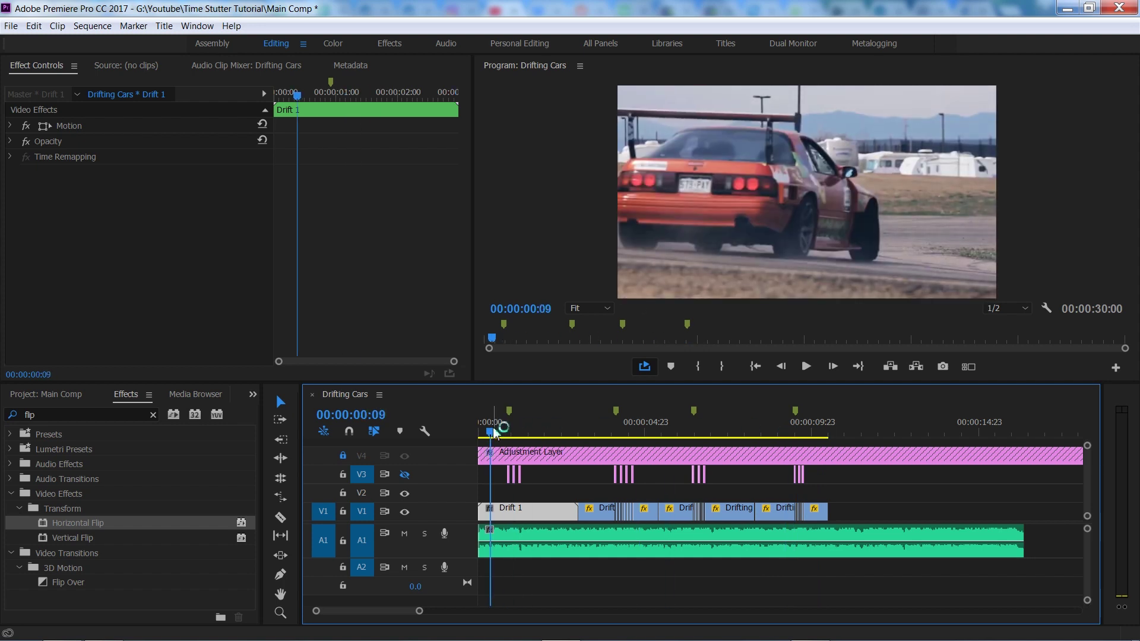